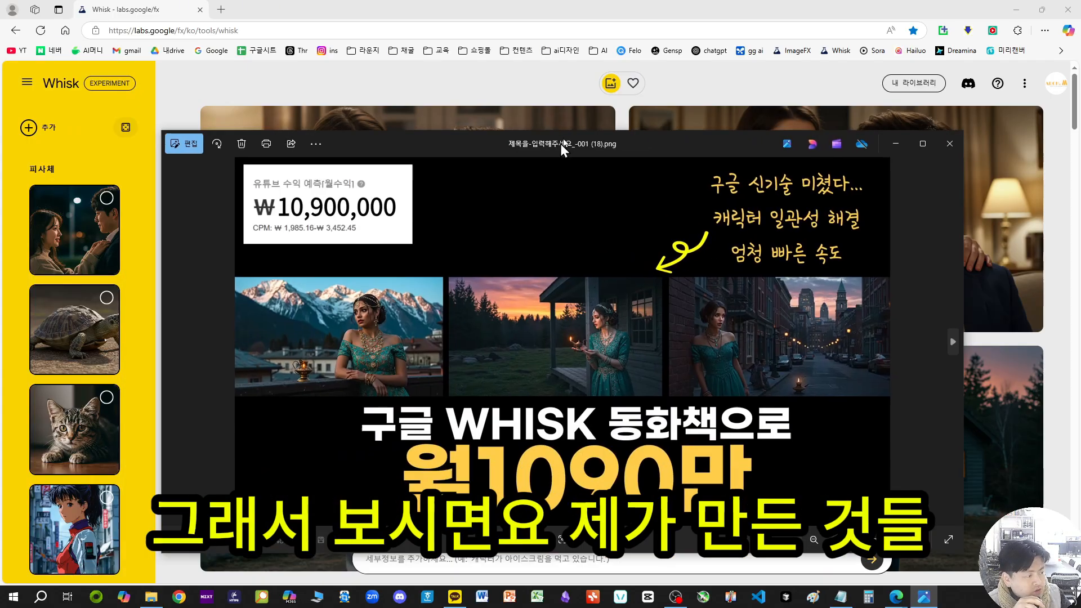
Step: Examine the sample storybook thumbnail at full-screen size, then close the image viewer
drag(560, 144, 634, 96)
double_click(634, 95)
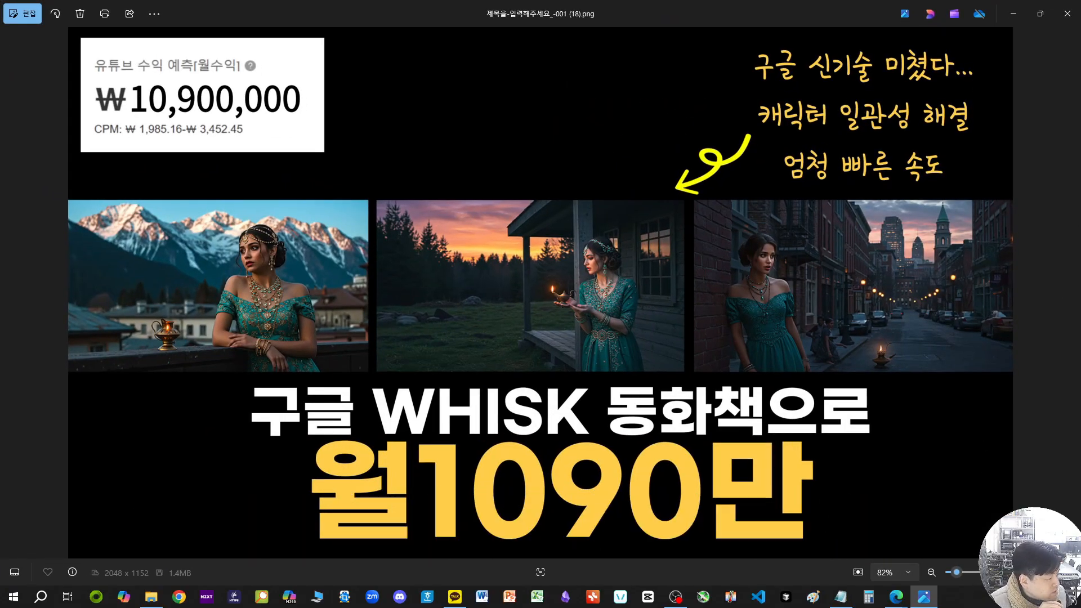
click(1066, 572)
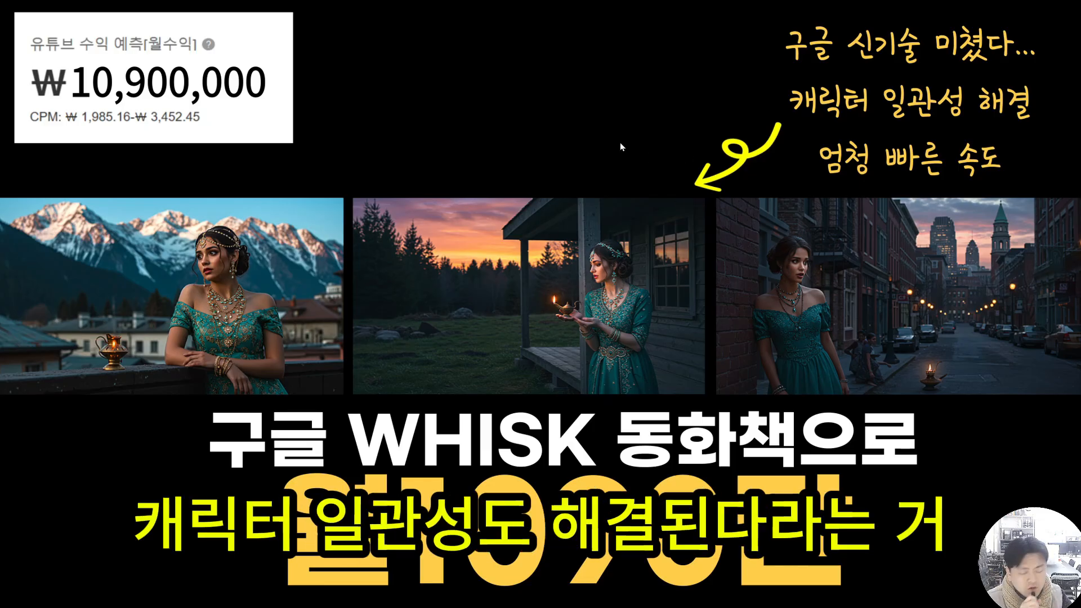
key(Escape)
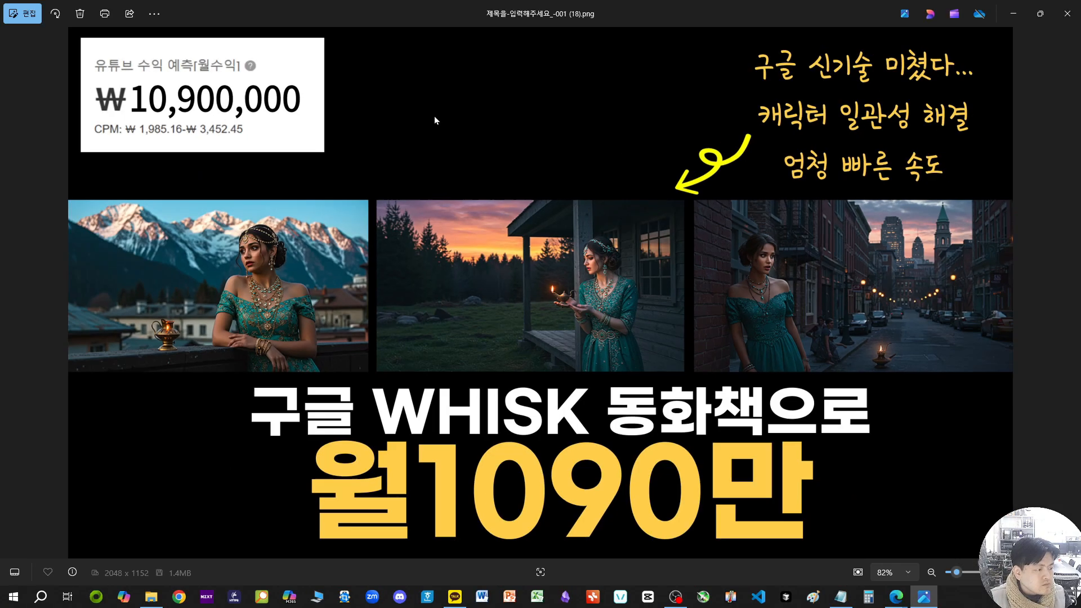
key(Escape)
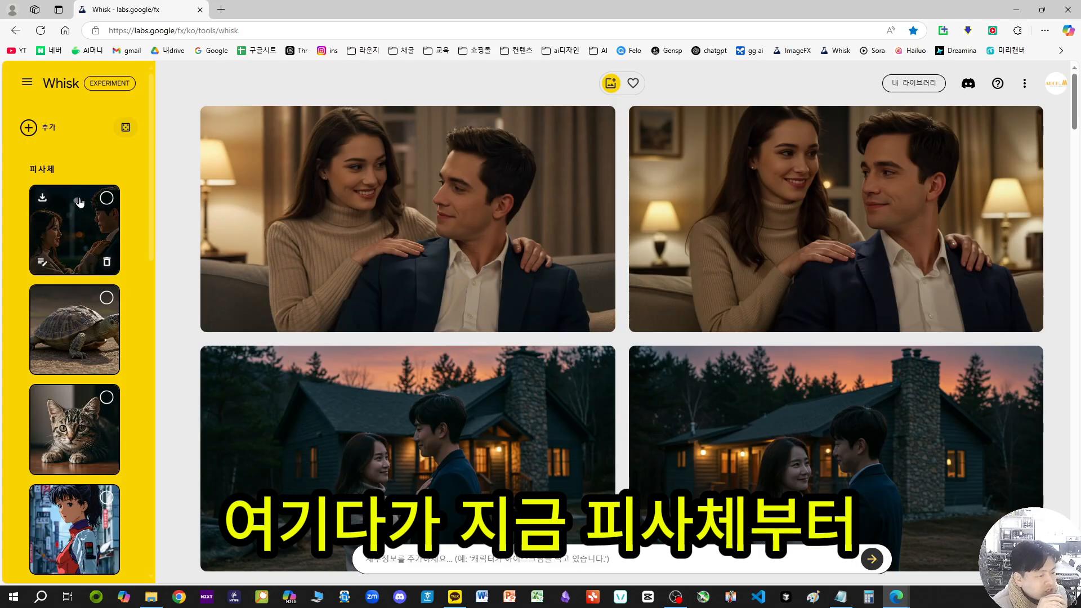
Step: Look through the existing subject (피사체), scene (장면) and style (스타일) reference images
scroll(136, 406, down, 3)
scroll(144, 349, down, 5)
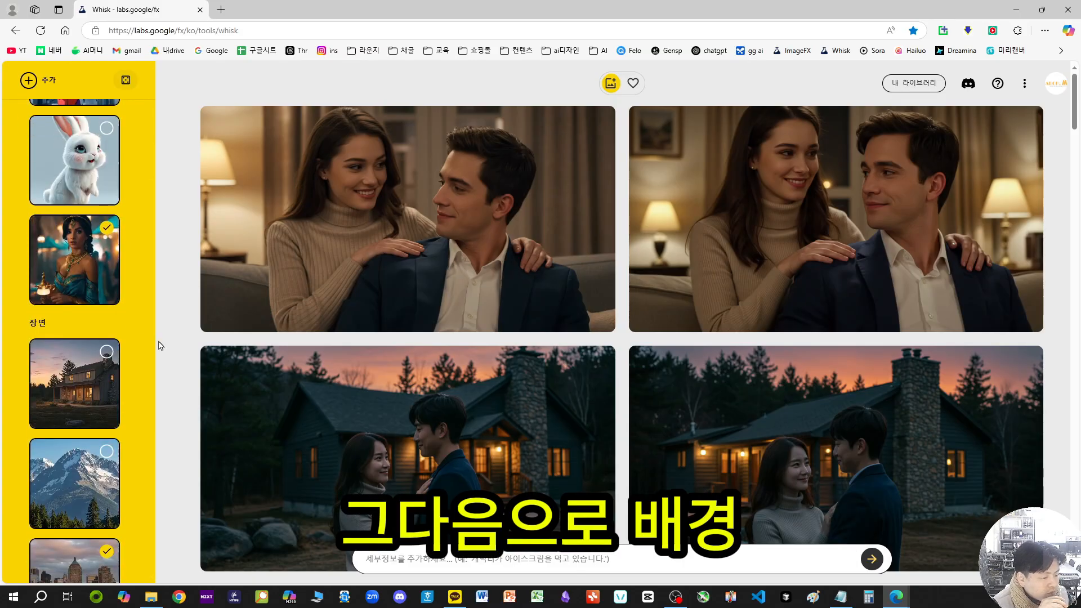
scroll(147, 377, down, 7)
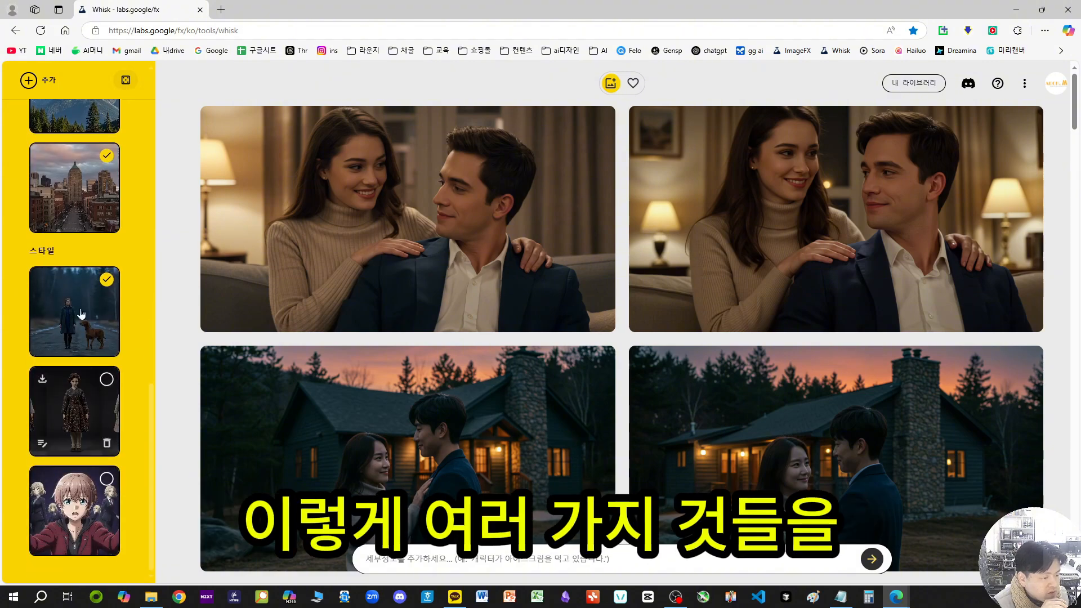
scroll(79, 356, up, 8)
scroll(79, 356, up, 8)
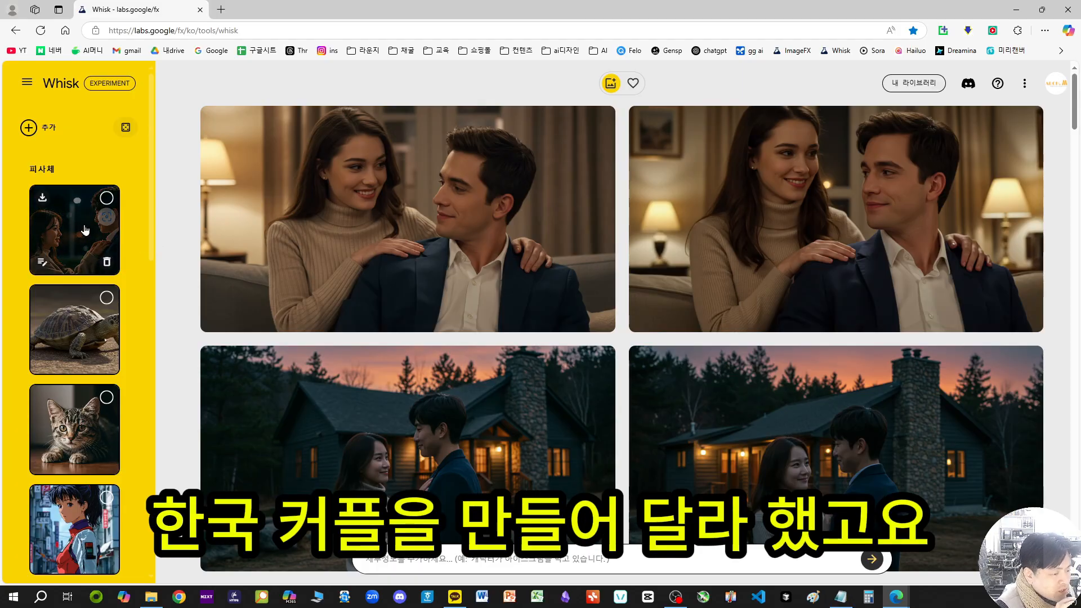
scroll(82, 397, down, 8)
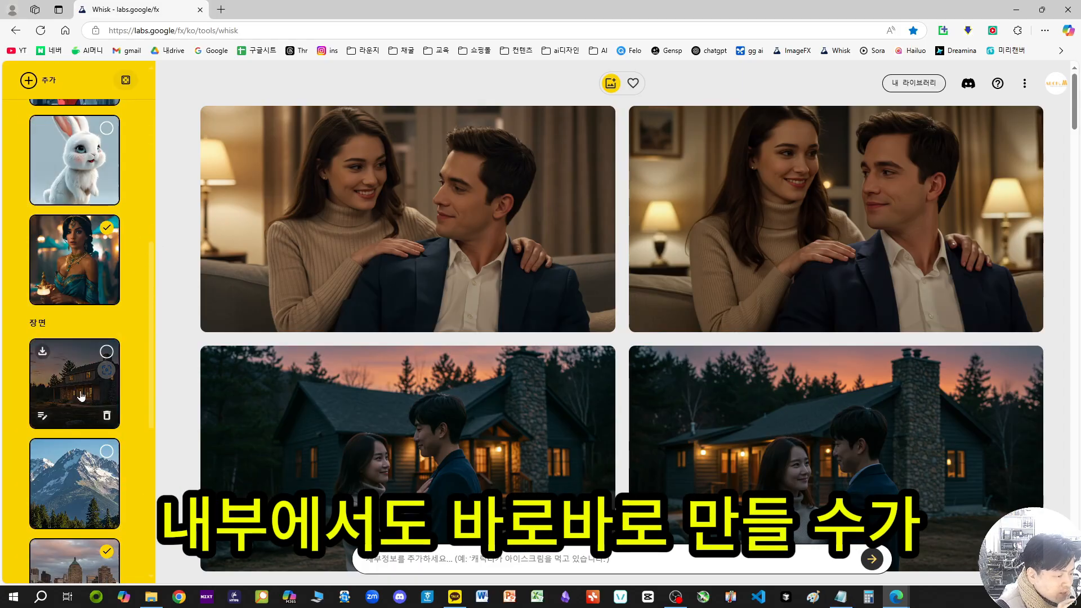
scroll(82, 397, up, 10)
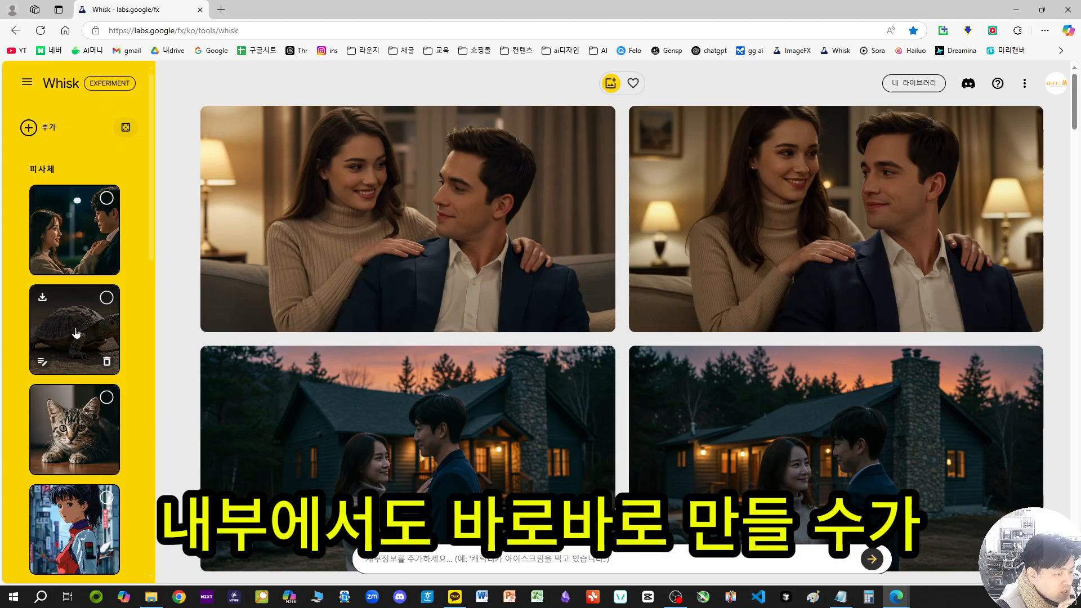
Step: Add a new empty subject (피사체) slot to the reference images
click(35, 130)
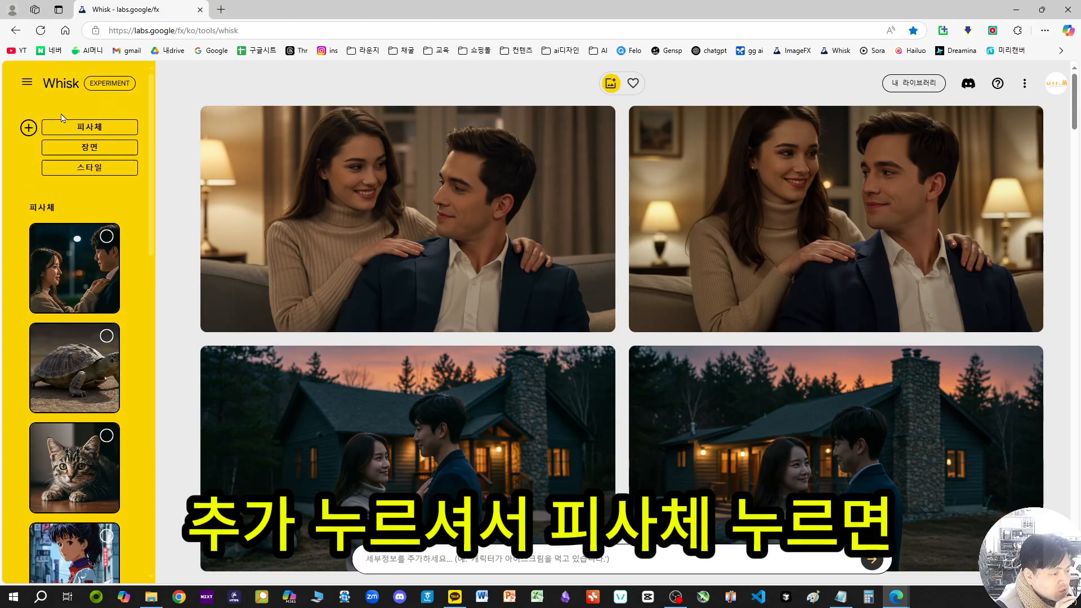
click(95, 126)
mouse_move(73, 262)
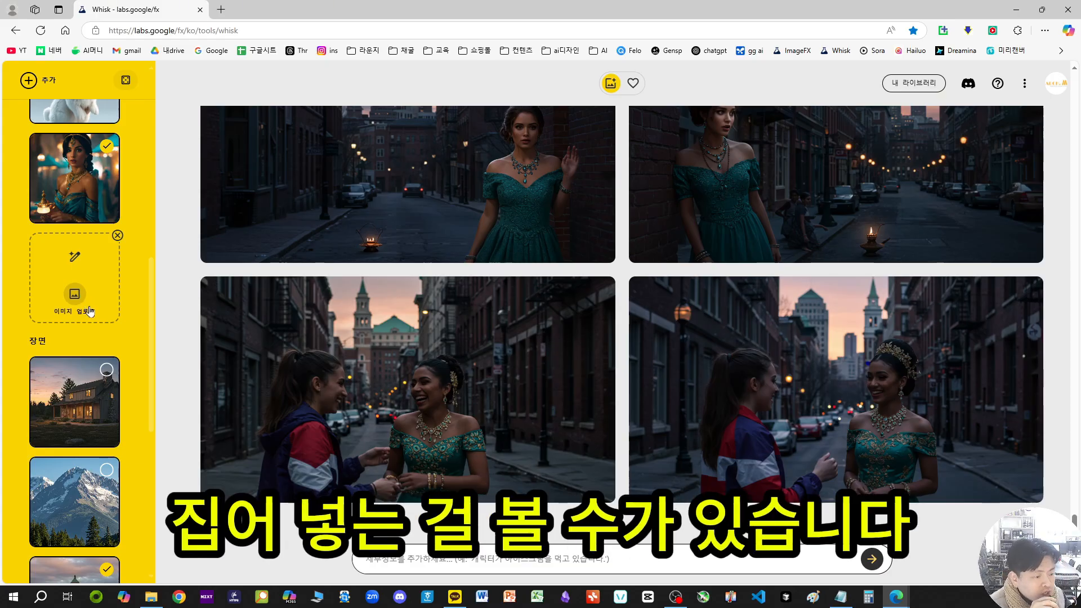
Step: Try to generate an image for the empty subject slot from the prompt "한국커플"
click(75, 257)
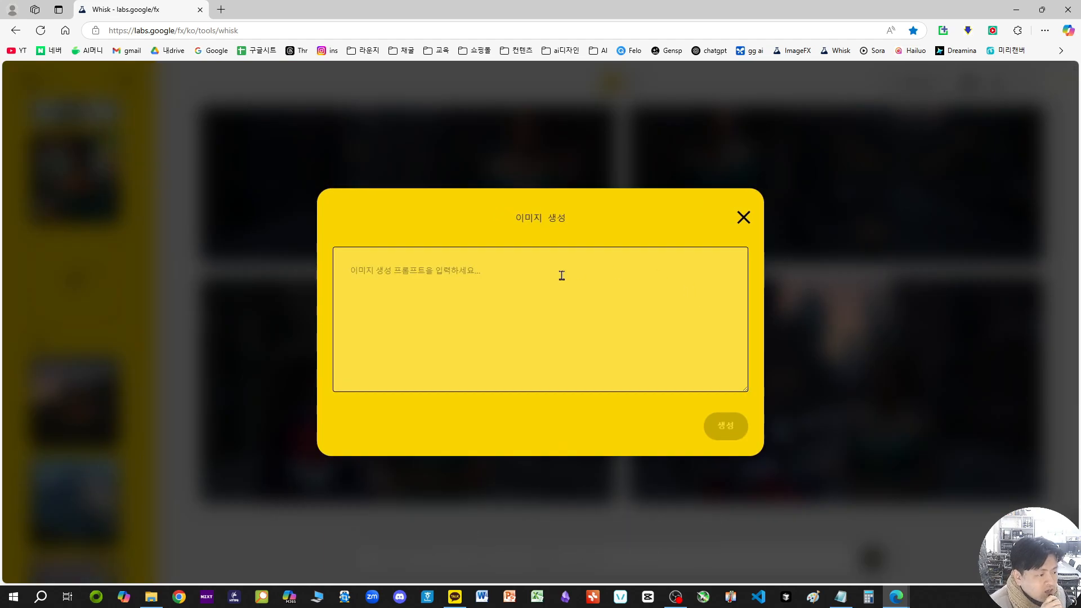
click(561, 276)
text(ㅏㅐㄱㄷㅁ)
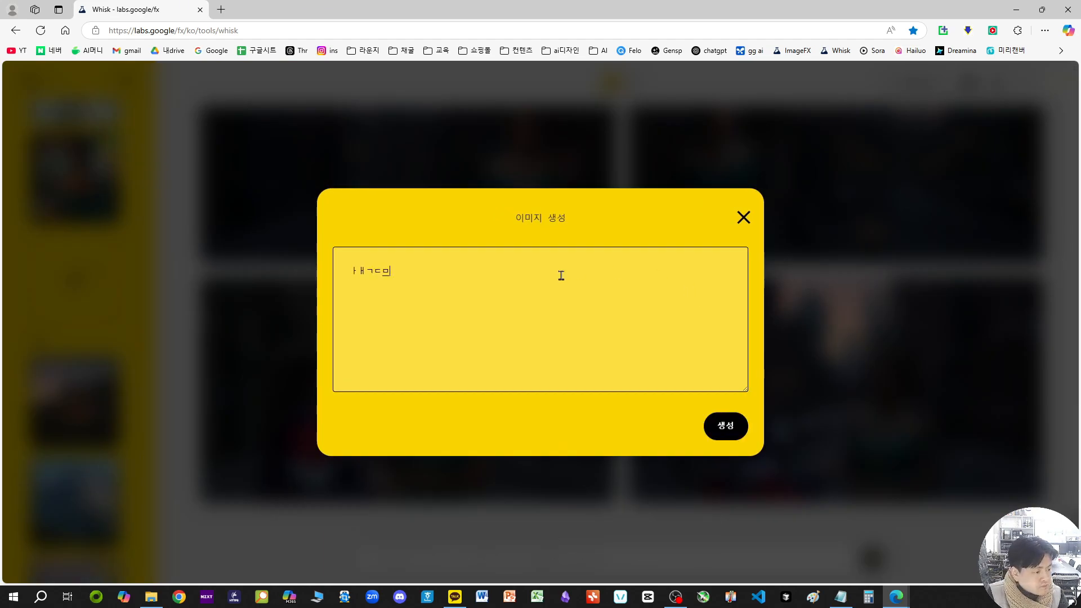
key(BackSpace)
text(gk)
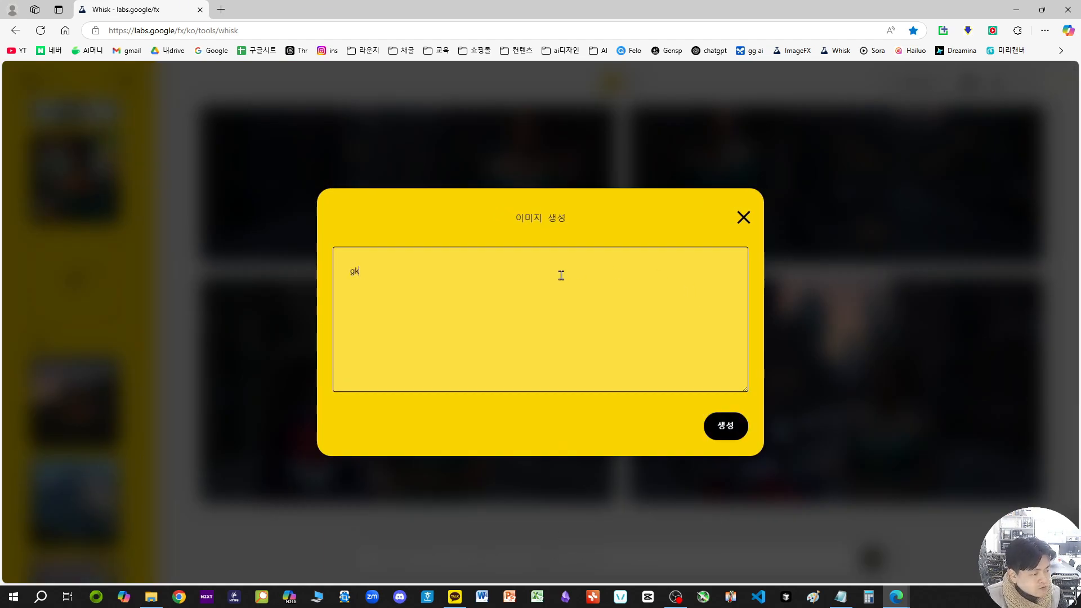
key(BackSpace)
key(BackSpace)
text(한국커플)
key(ctrl+Return)
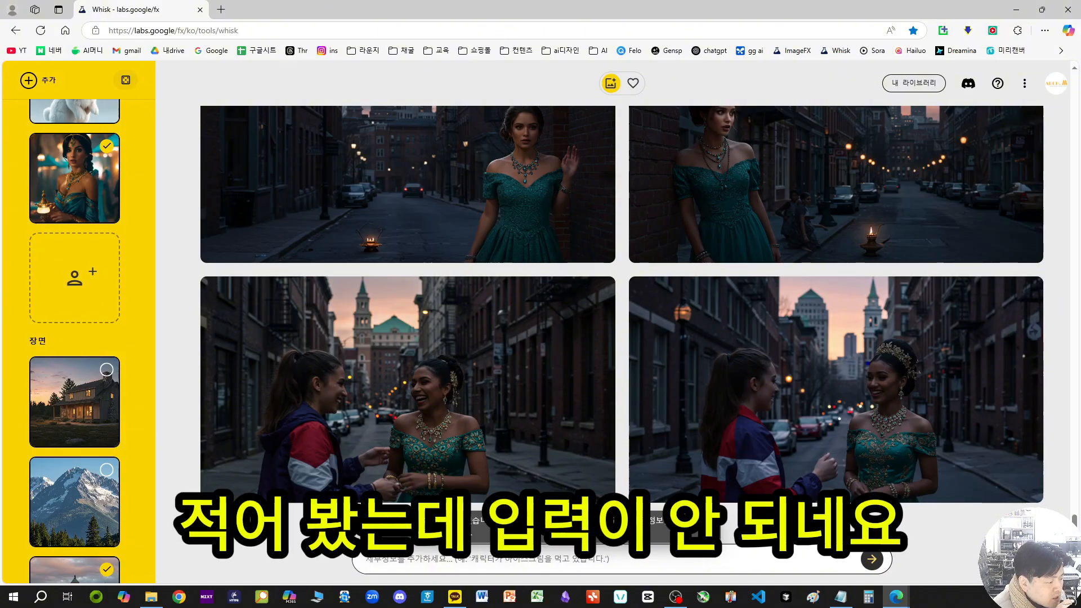
Step: Generate an image for the empty subject slot from the prompt "korean couple"
click(78, 257)
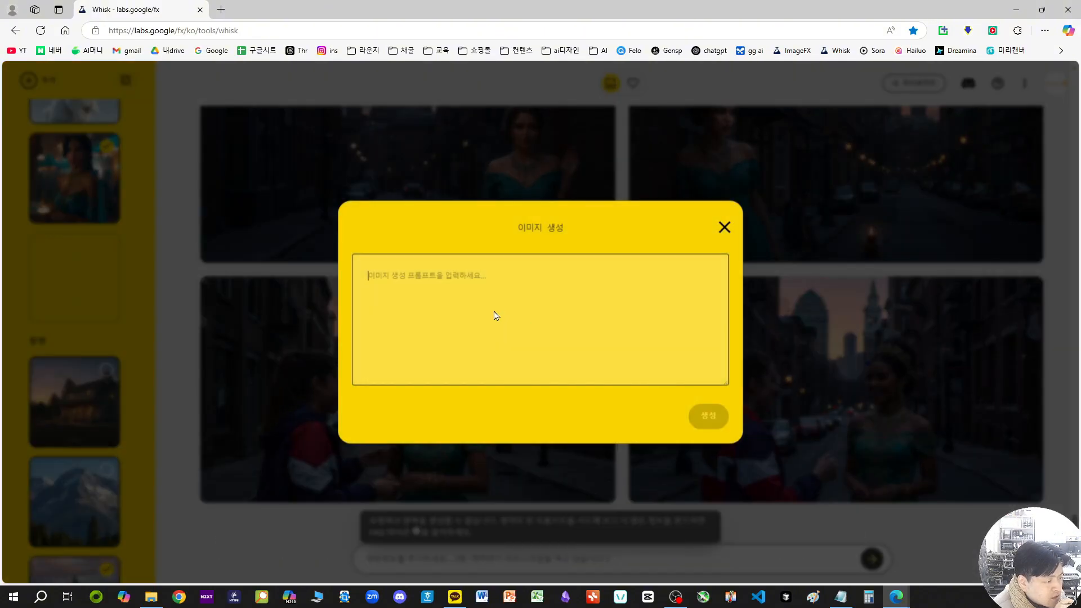
text(ㅏ)
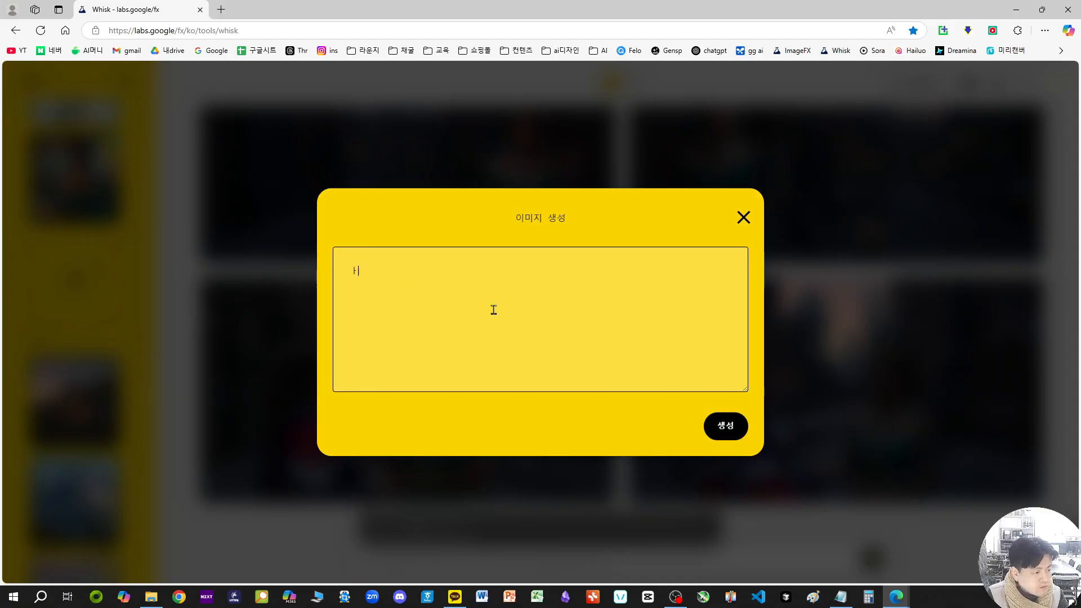
key(BackSpace)
key(Hangul)
text(korean couple)
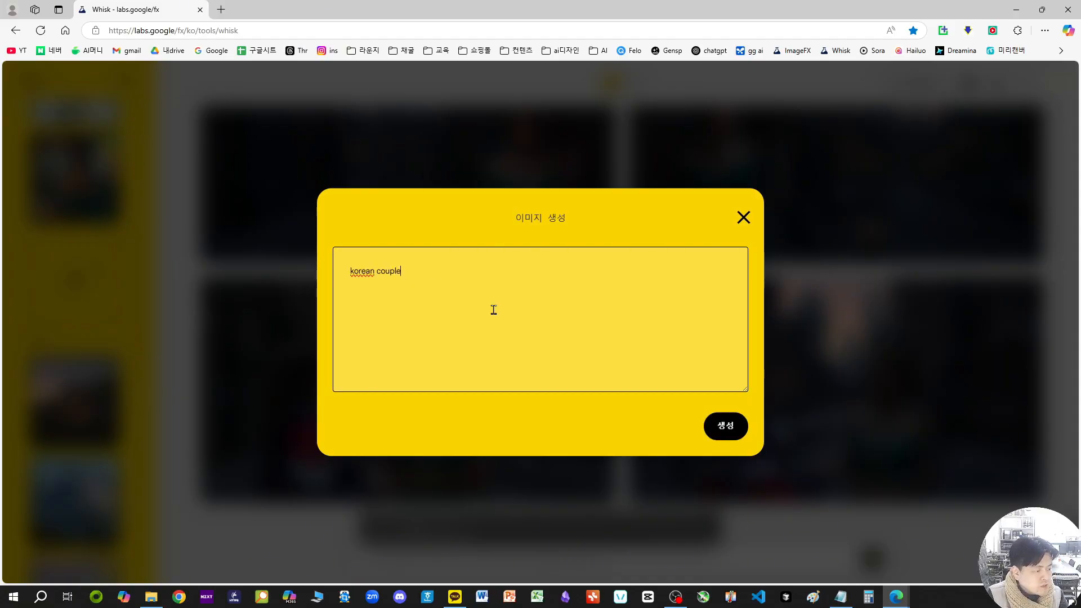
key(Return)
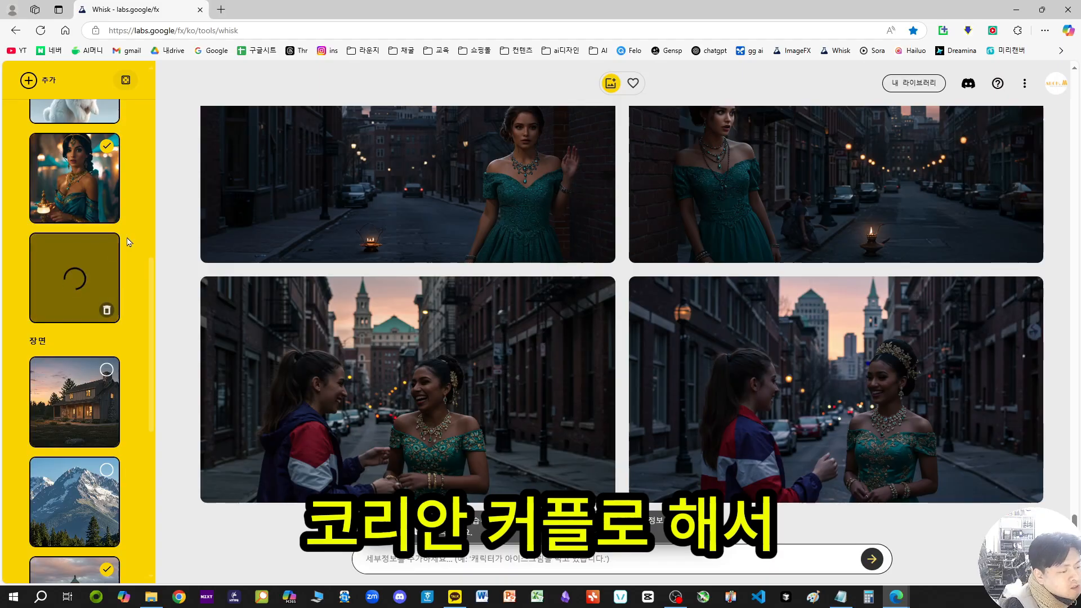
Step: Review the subject images and deselect the newly generated Korean couple
scroll(124, 265, up, 10)
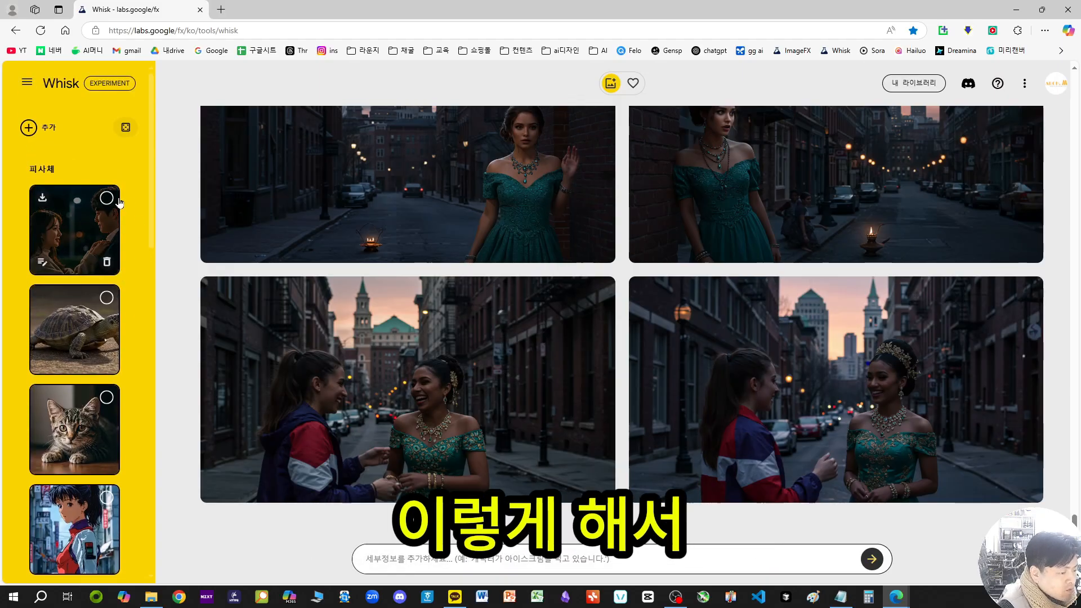
scroll(84, 211, down, 2)
scroll(61, 212, down, 4)
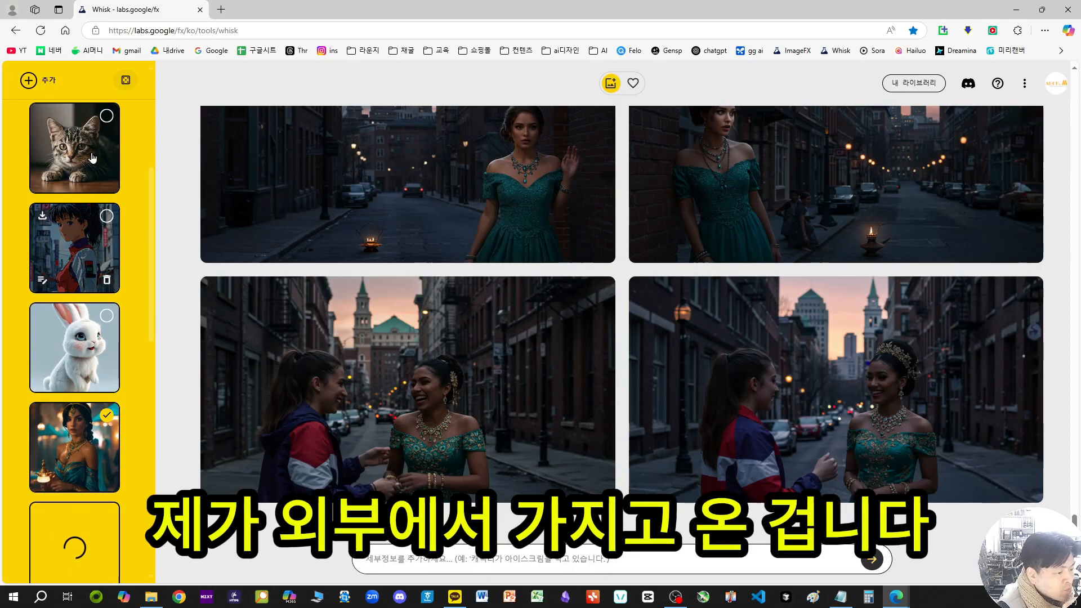
scroll(86, 223, down, 2)
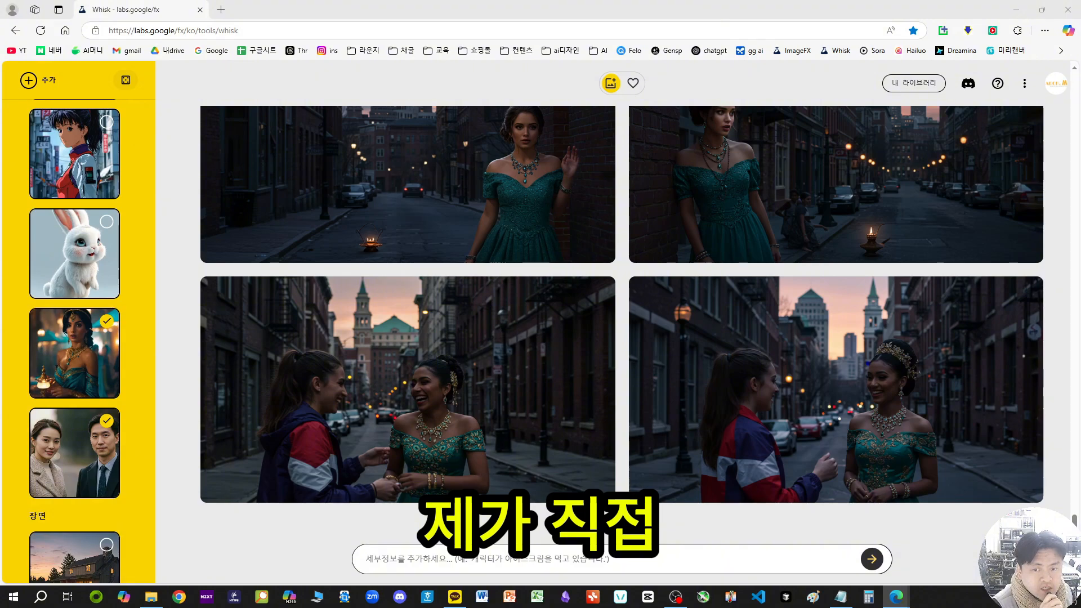
scroll(120, 307, down, 2)
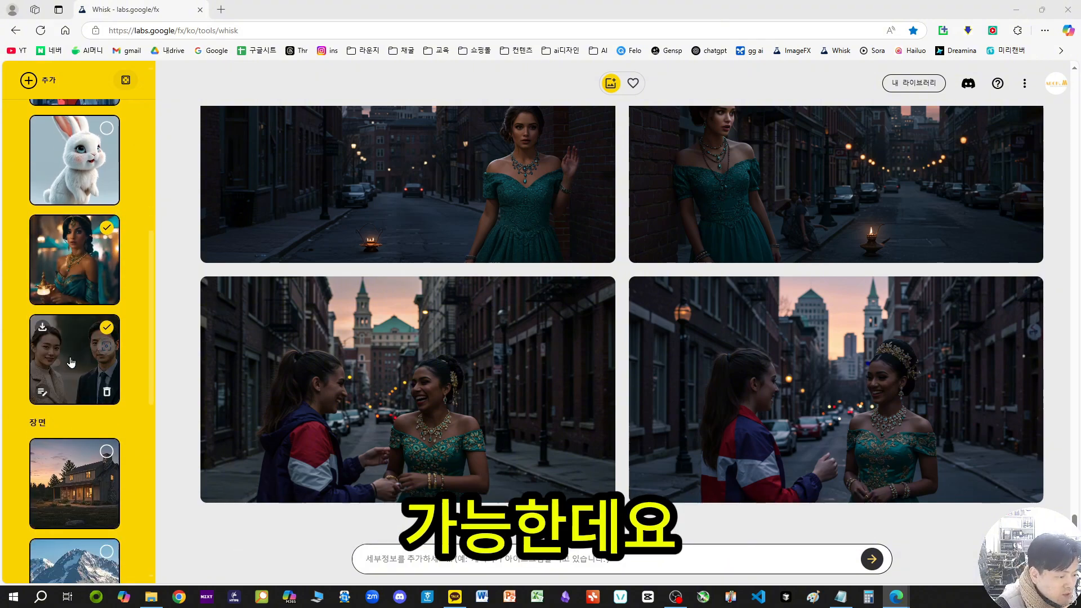
click(68, 367)
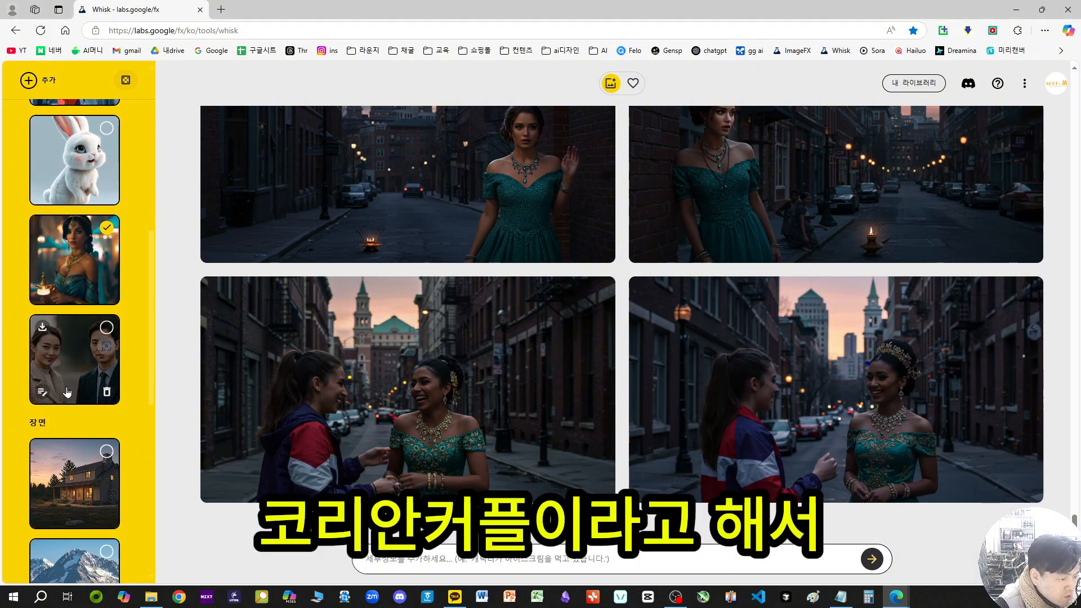
Step: Refine the Korean couple subject image with the added detail "아이스크림을 먹고있습니다"
click(42, 393)
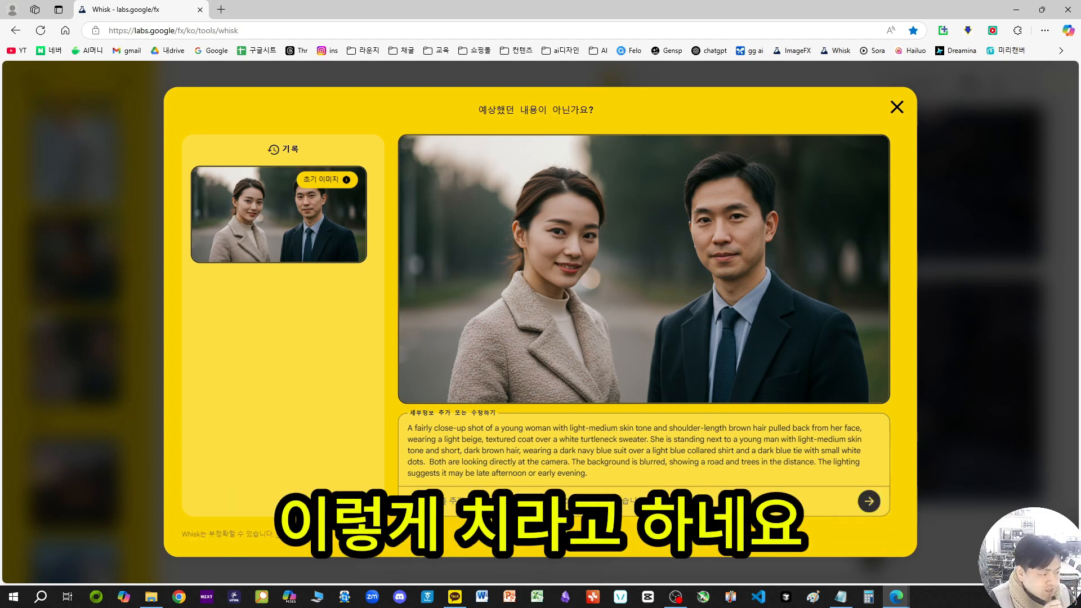
click(689, 505)
text(ㄷ)
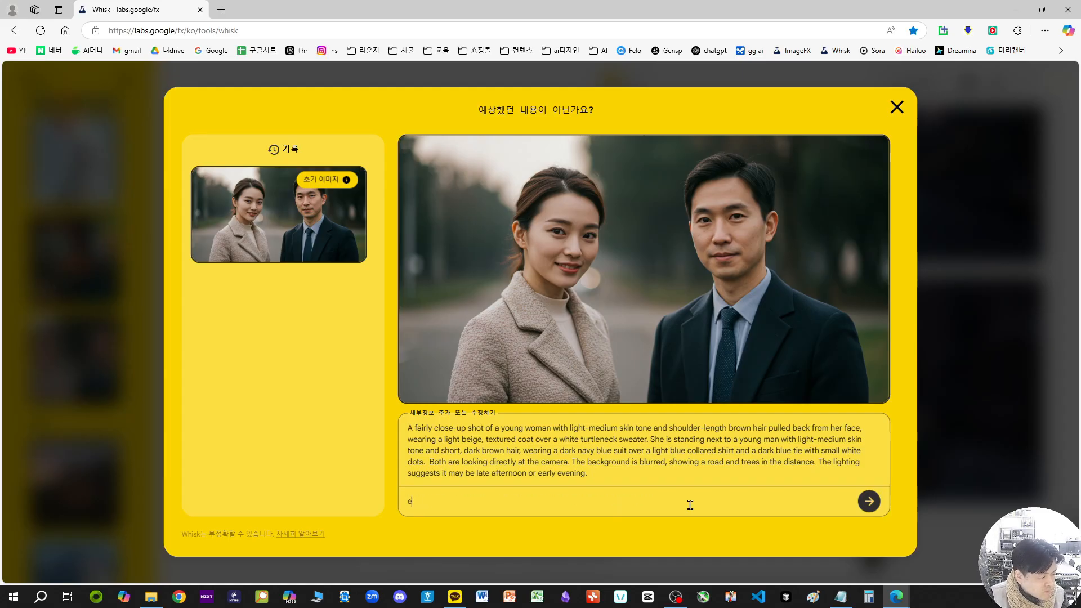
key(BackSpace)
text(아이스크림을 먹ㄱ)
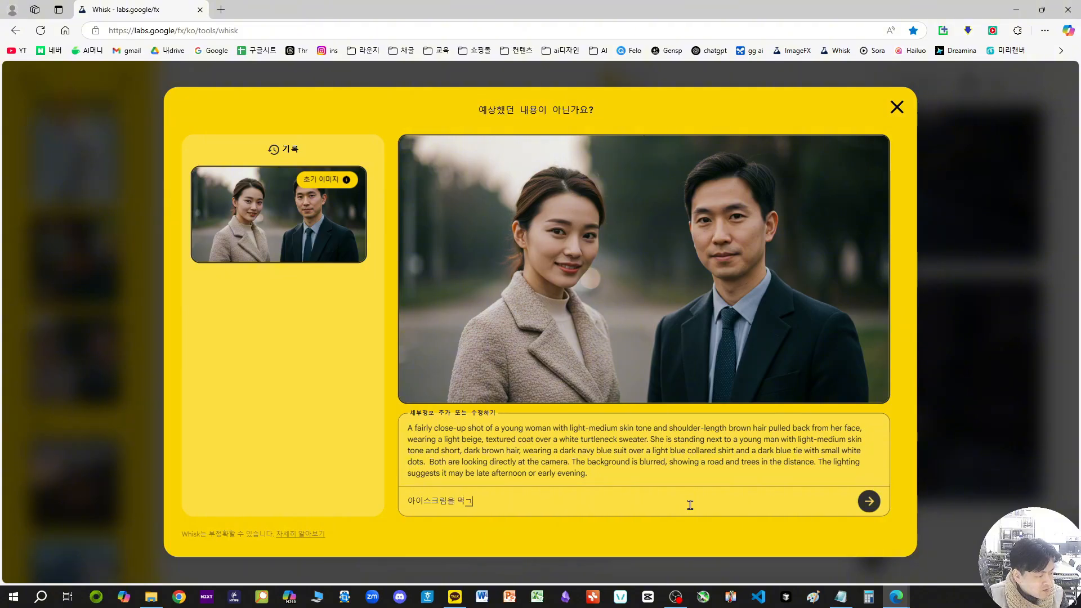
text(ㅗ있ㅅ)
key(Return)
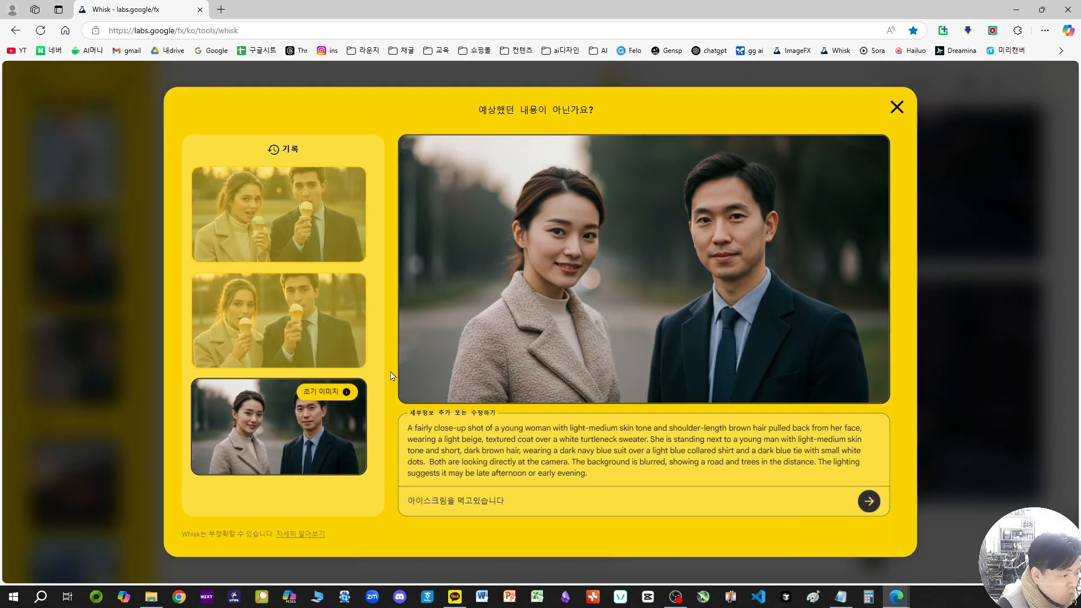
Step: Compare the two ice cream versions of the couple with the initial image for face and clothing consistency
click(350, 288)
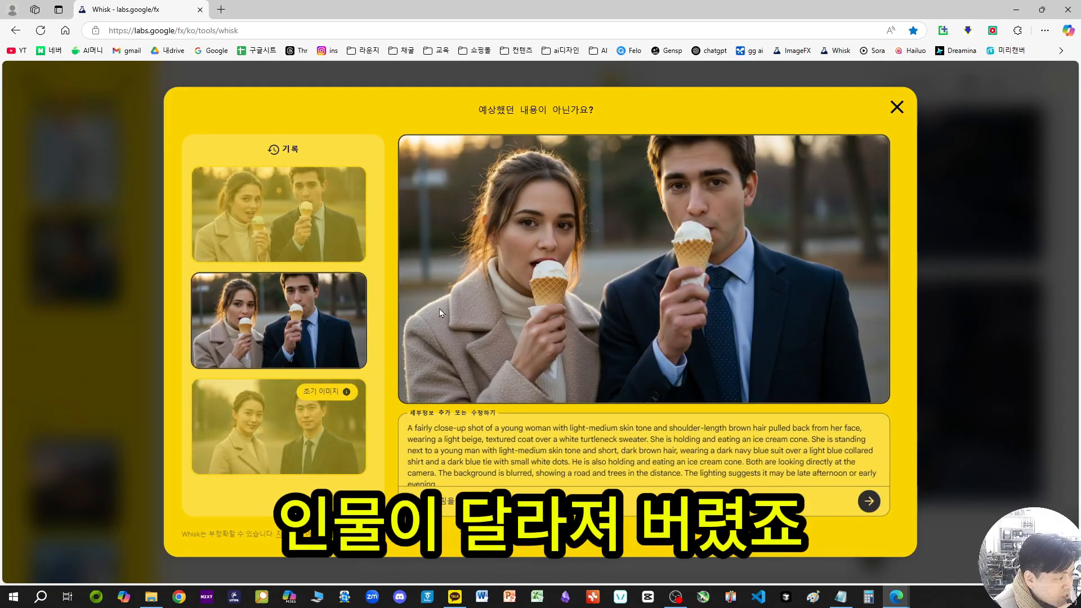
click(244, 202)
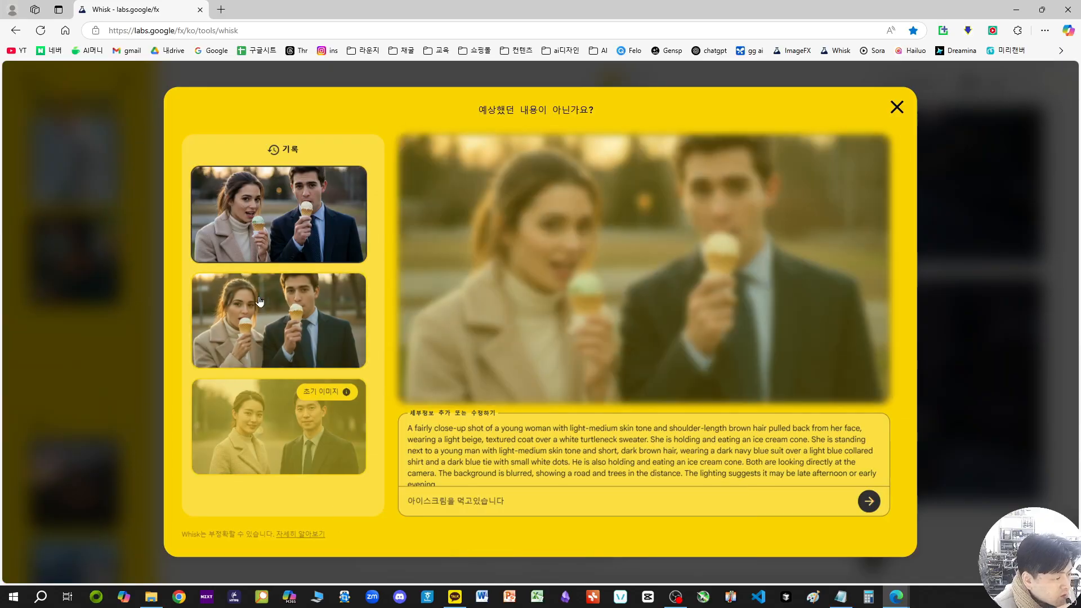
click(268, 321)
click(256, 414)
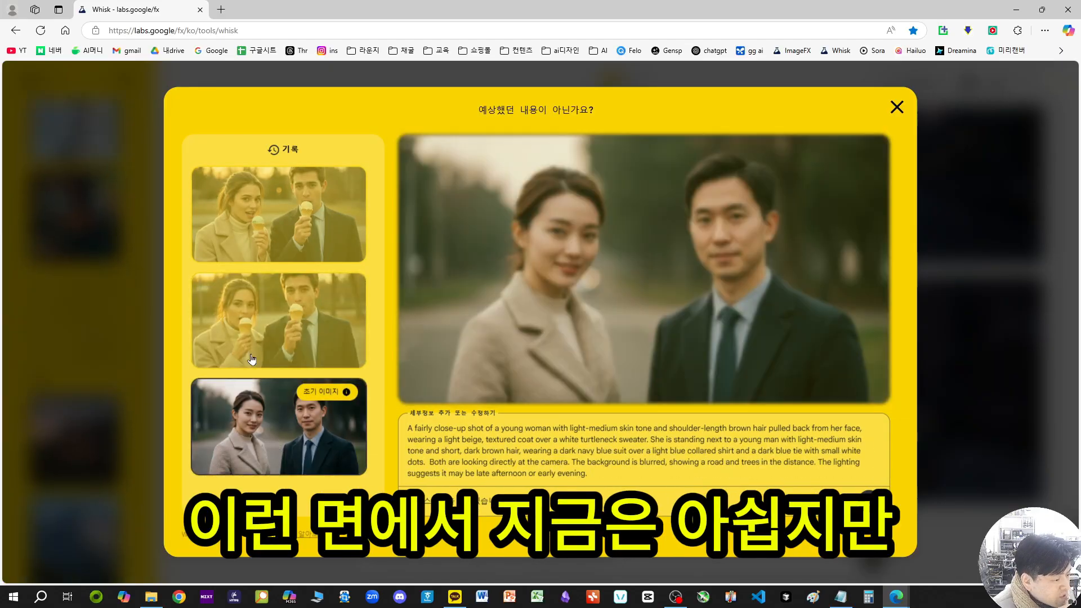
click(258, 332)
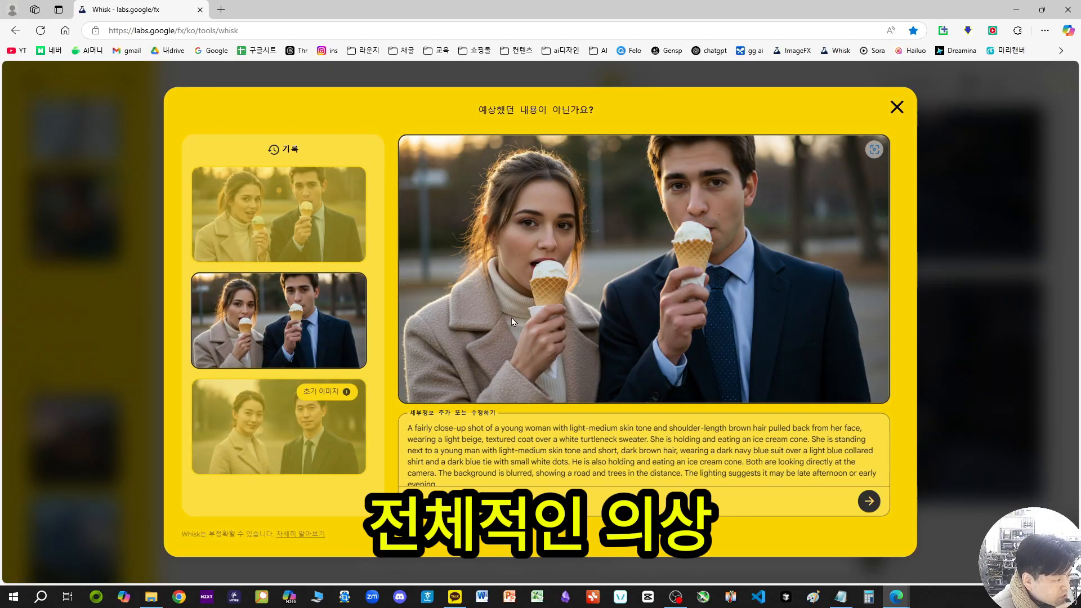
click(297, 248)
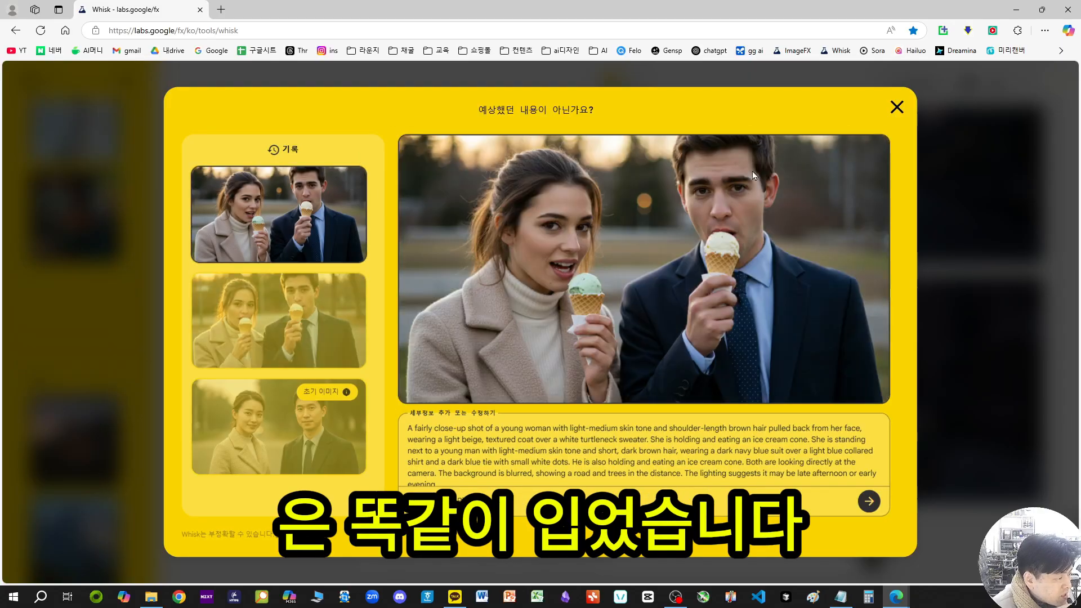
click(262, 337)
Step: Regenerate the initial Korean couple image, replacing the added detail with "eat icecream" while leaving its original description intact
click(270, 428)
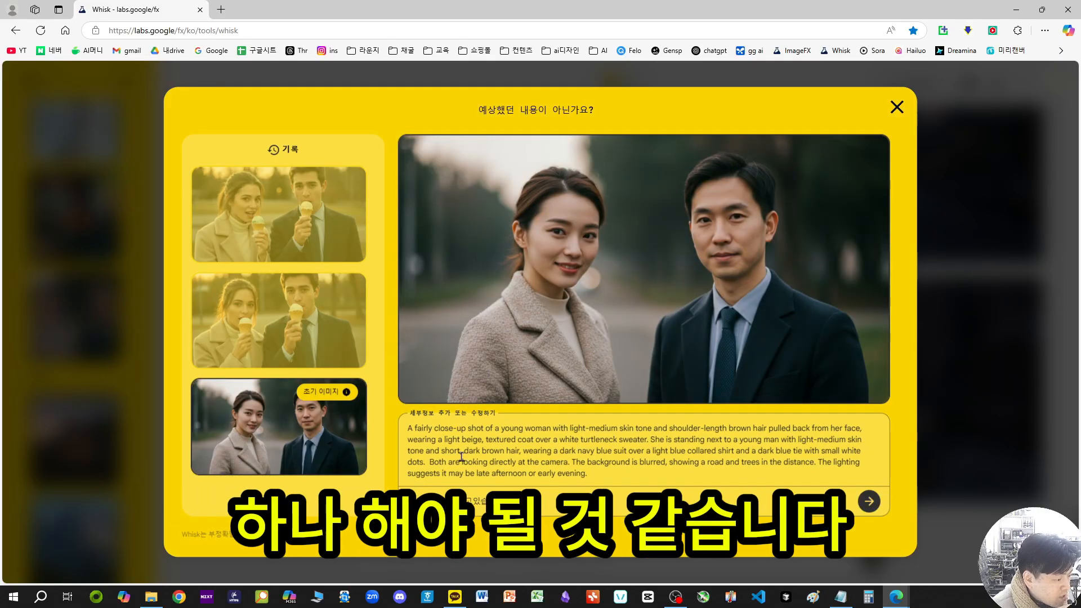
triple_click(420, 498)
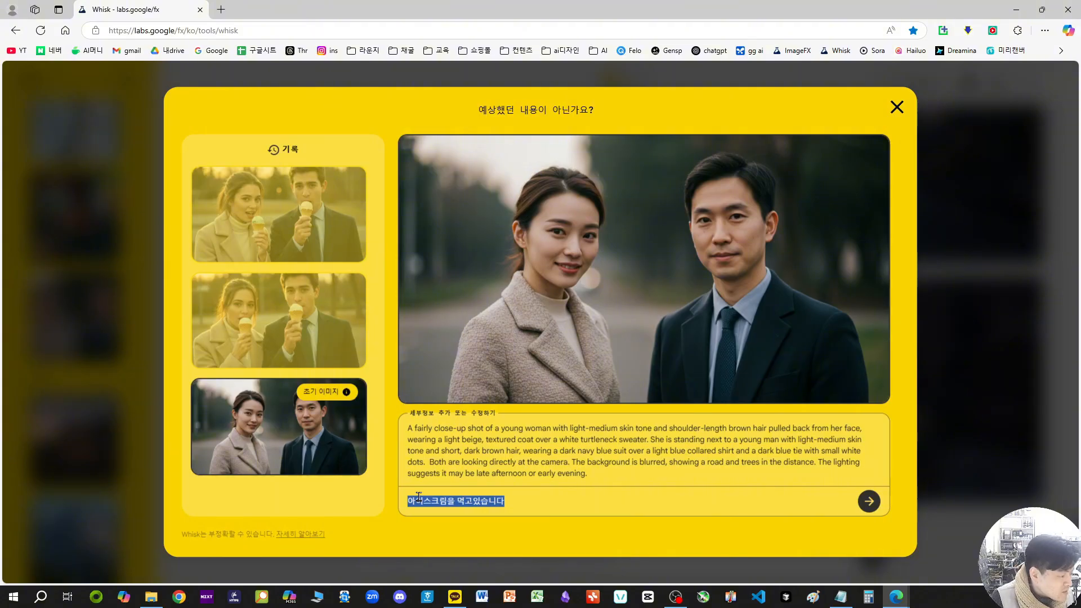
key(BackSpace)
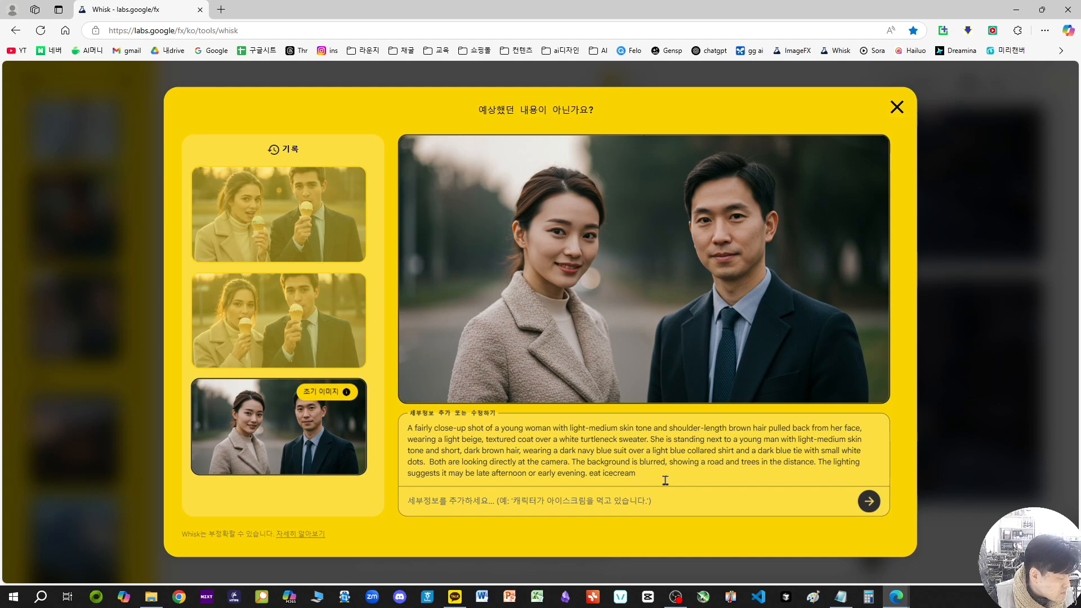
drag(634, 483, 603, 477)
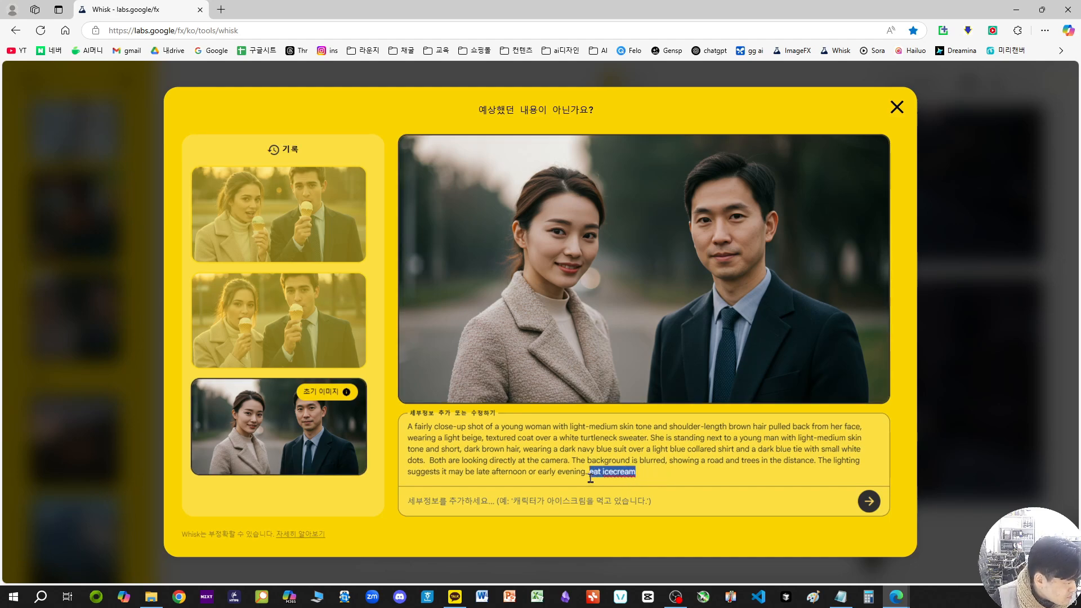
key(ctrl+x)
click(619, 503)
key(ctrl+v)
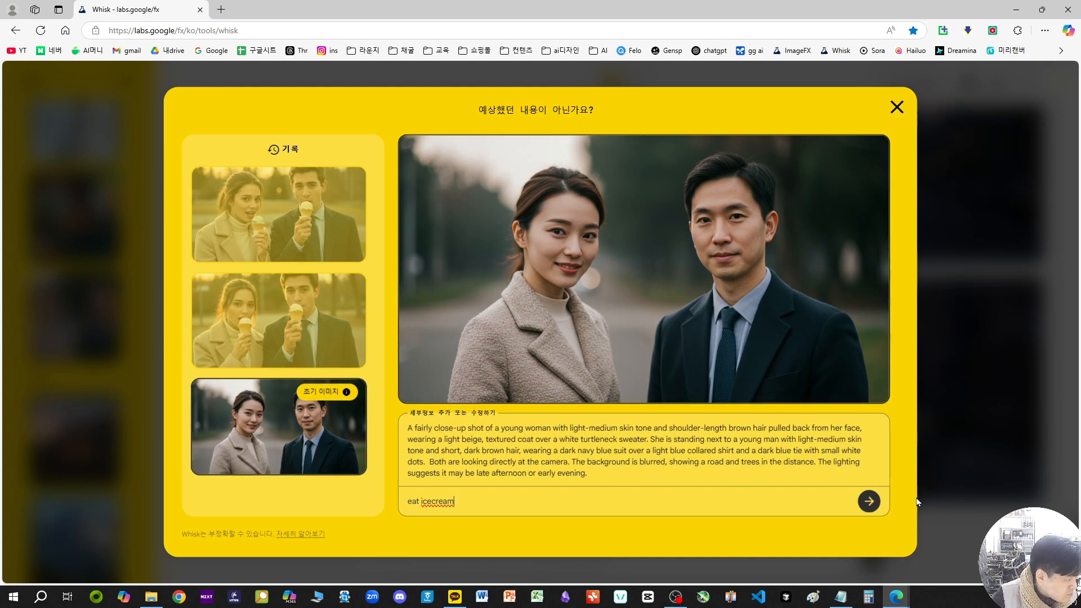
click(869, 502)
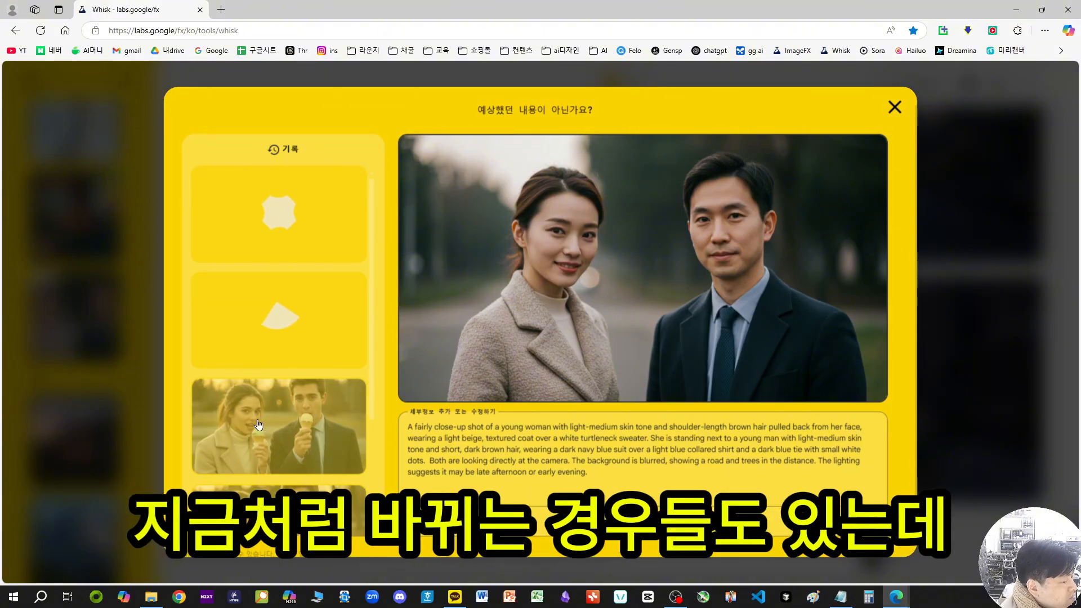
Step: Compare the newly generated couple versions with the earlier ice cream versions in the history, ending on the initial image
scroll(304, 464, down, 4)
scroll(305, 437, up, 1)
scroll(307, 252, up, 3)
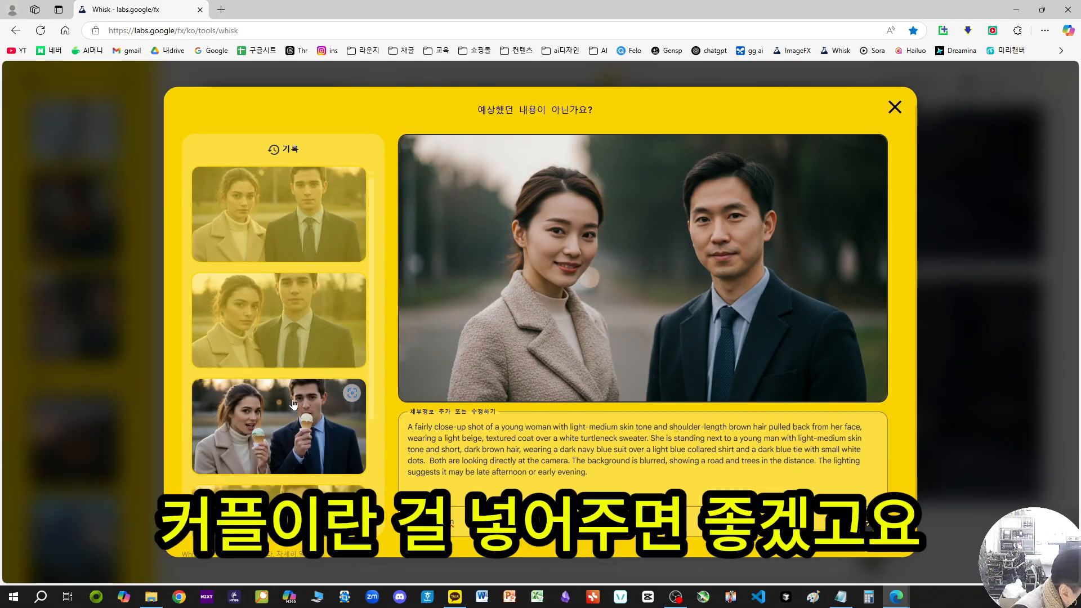
click(263, 365)
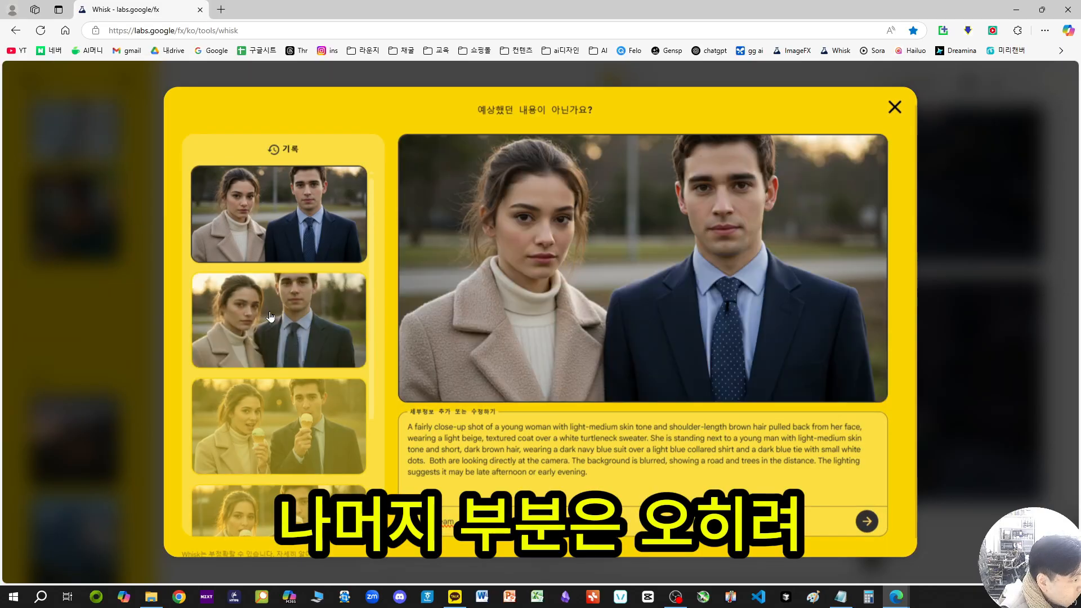
click(264, 440)
click(266, 346)
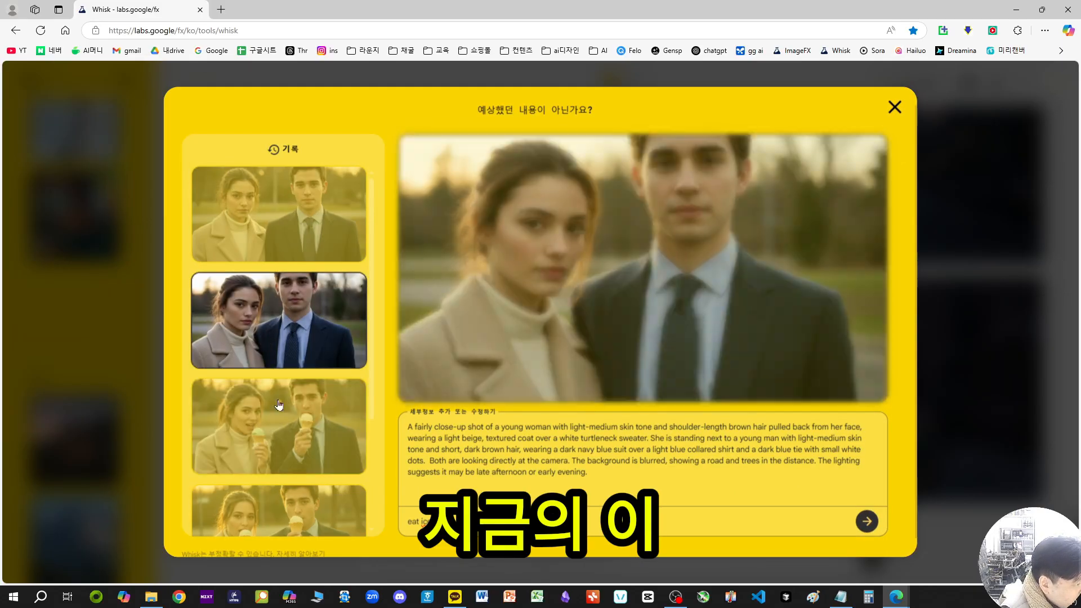
click(273, 439)
scroll(270, 352, down, 2)
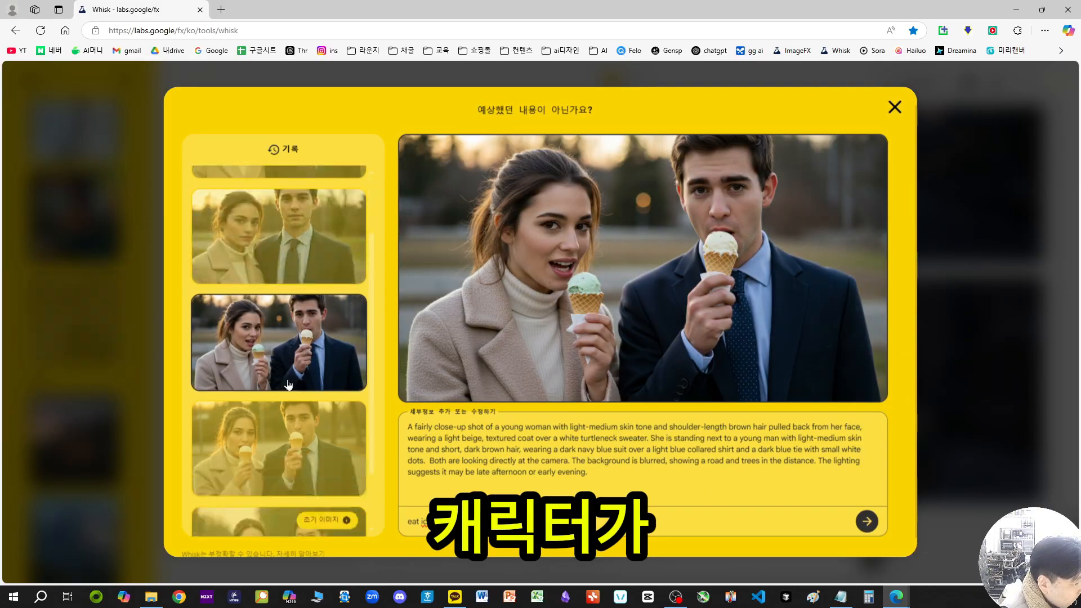
click(269, 436)
scroll(263, 226, up, 2)
click(263, 225)
click(256, 340)
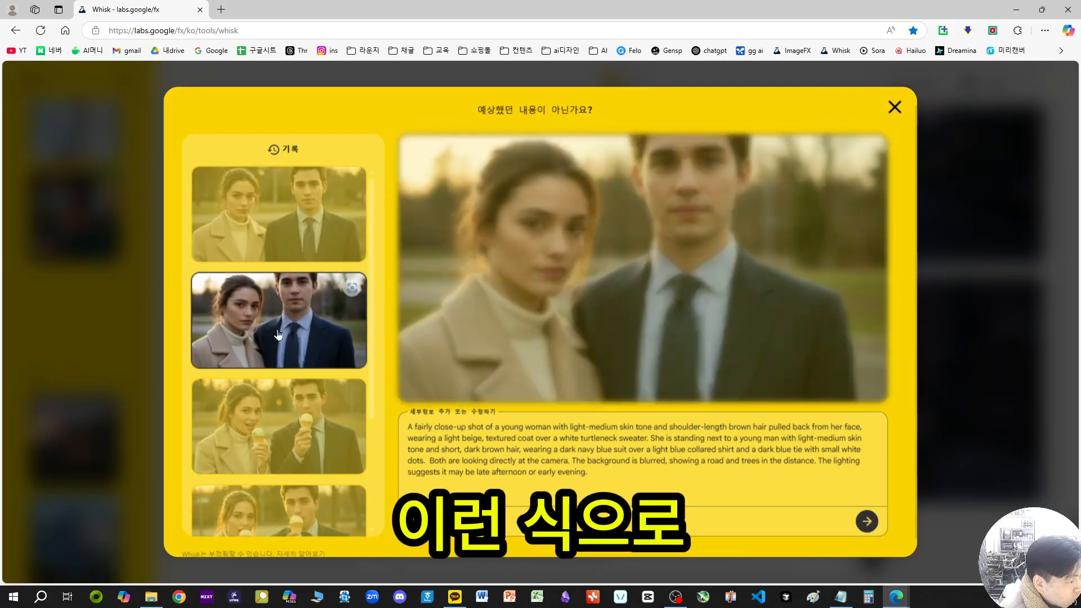
click(260, 429)
scroll(255, 346, down, 3)
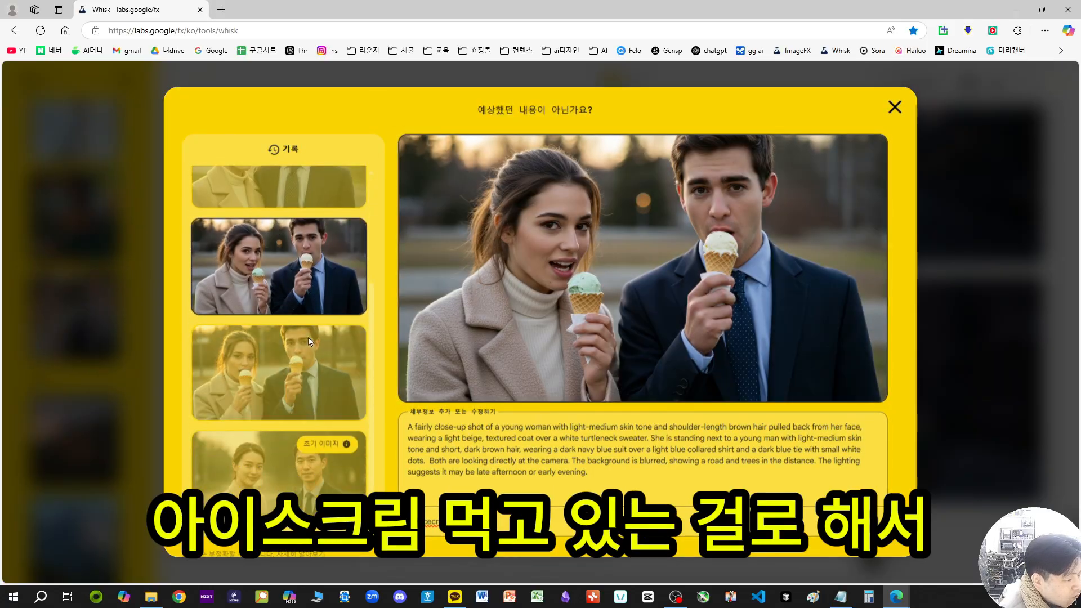
click(275, 428)
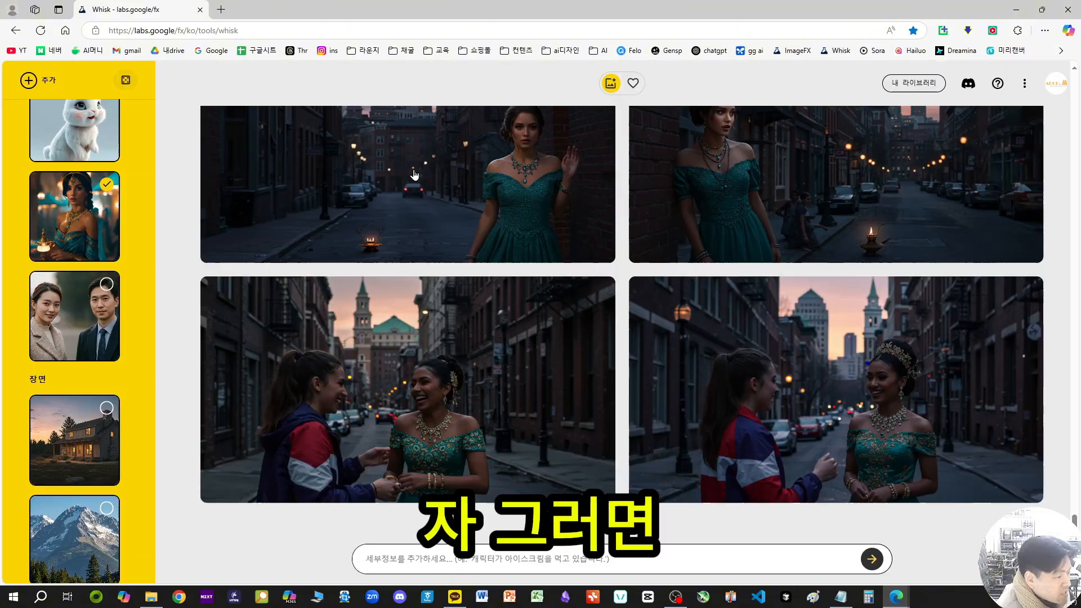
Step: Switch the selected subject from the woman with the oil lamp to the Korean couple
click(107, 185)
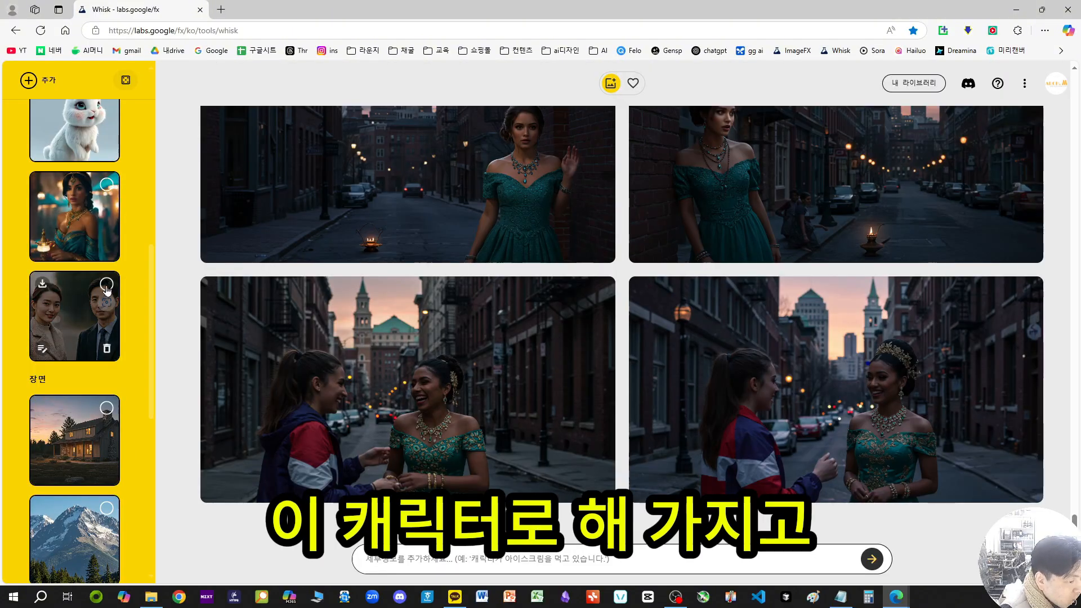
click(107, 286)
scroll(80, 306, up, 10)
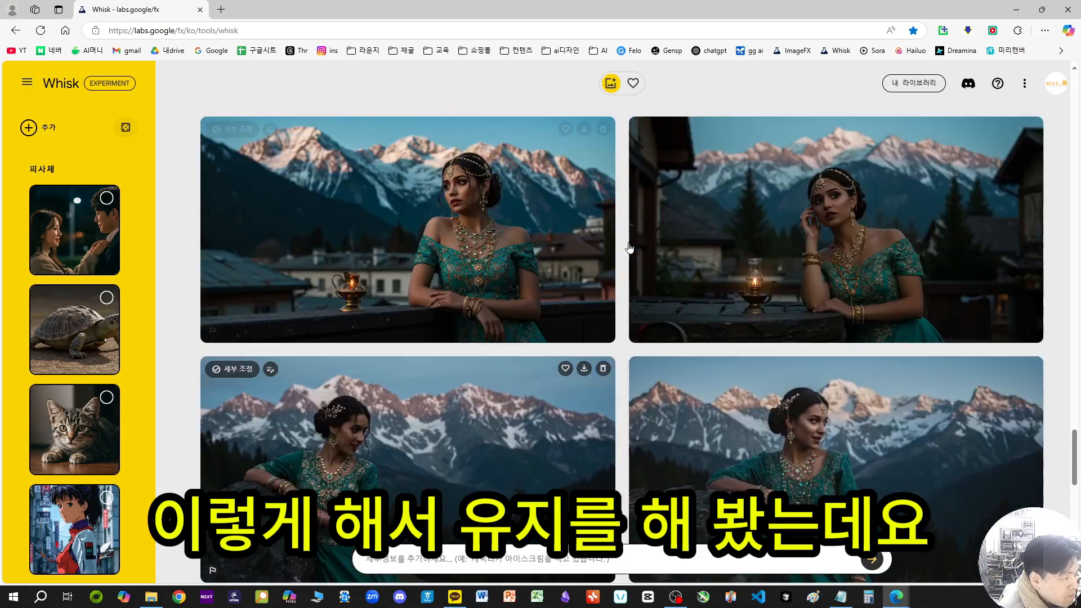
Step: Examine the generated couple images at the house against the subject and scene reference images
scroll(630, 248, up, 15)
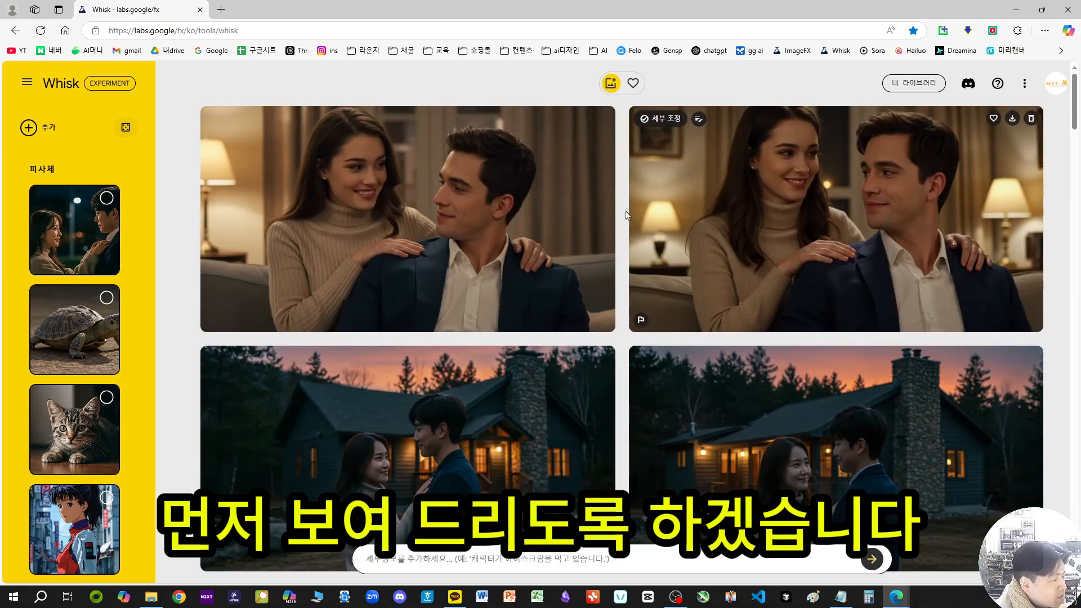
scroll(692, 193, down, 2)
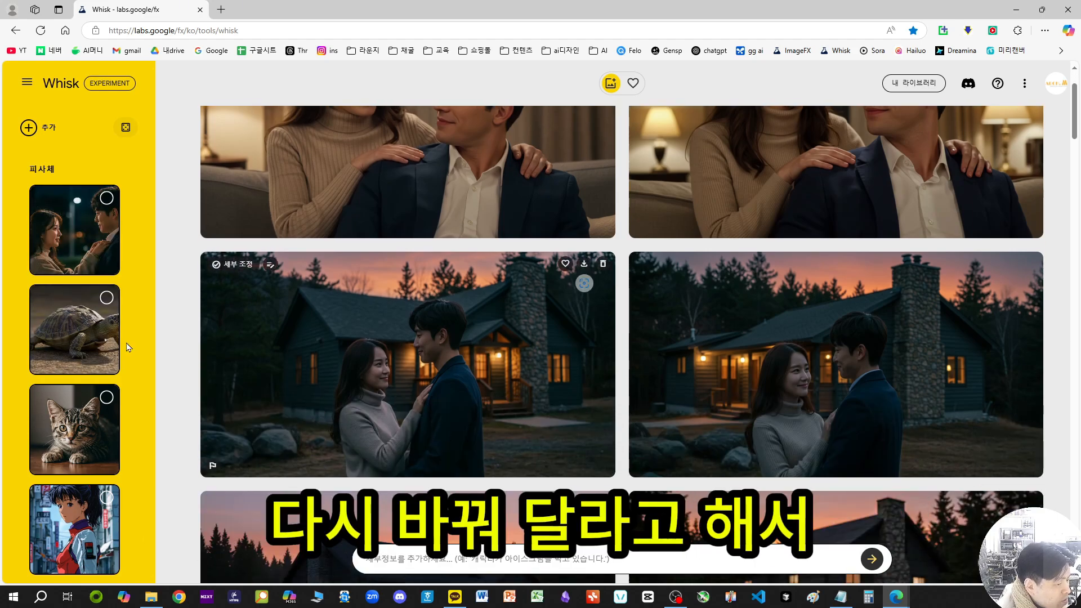
scroll(128, 348, down, 6)
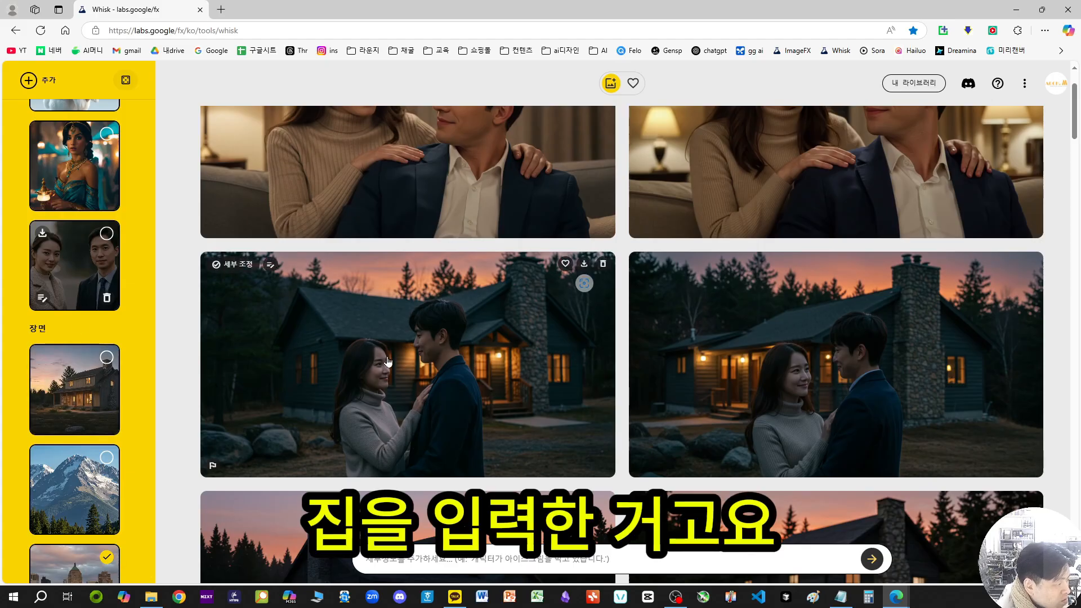
scroll(388, 361, up, 1)
scroll(341, 336, down, 3)
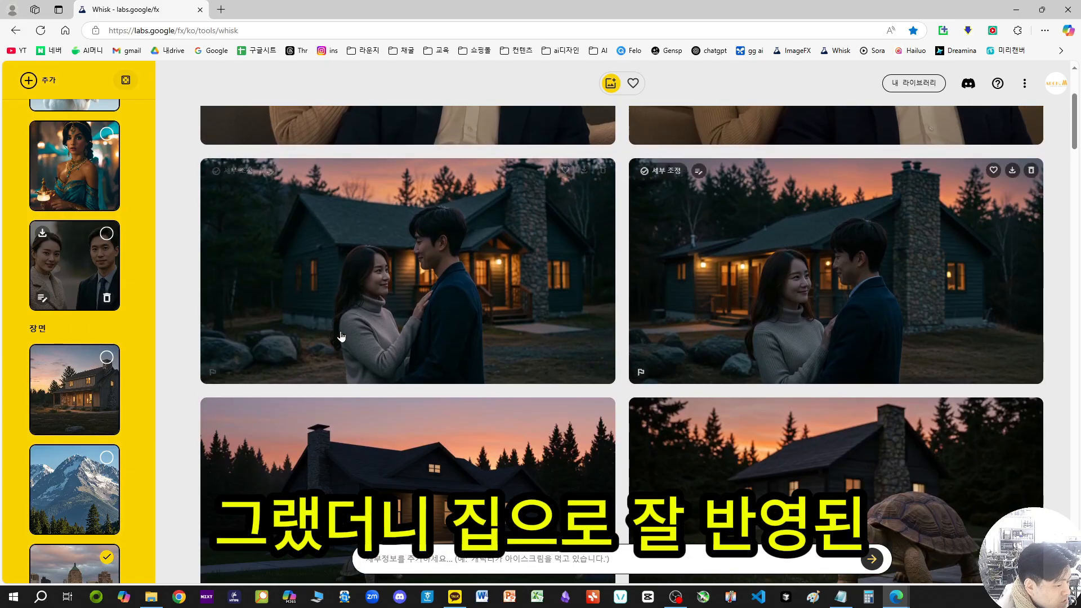
scroll(61, 333, up, 6)
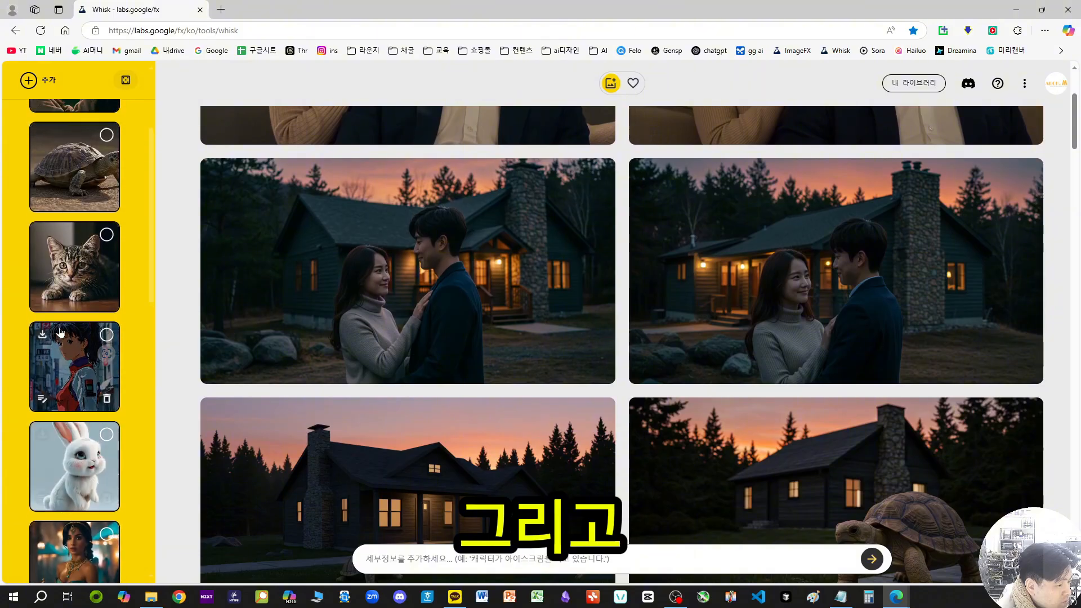
Step: View the refinement details of the night-time couple subject, including its initial image and description
scroll(67, 281, up, 3)
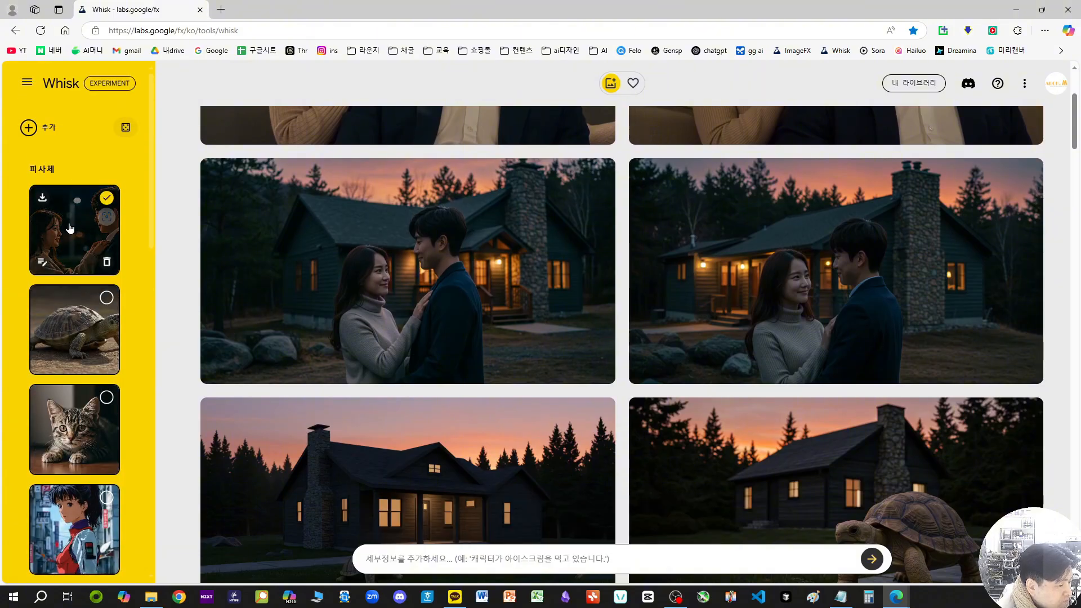
click(42, 263)
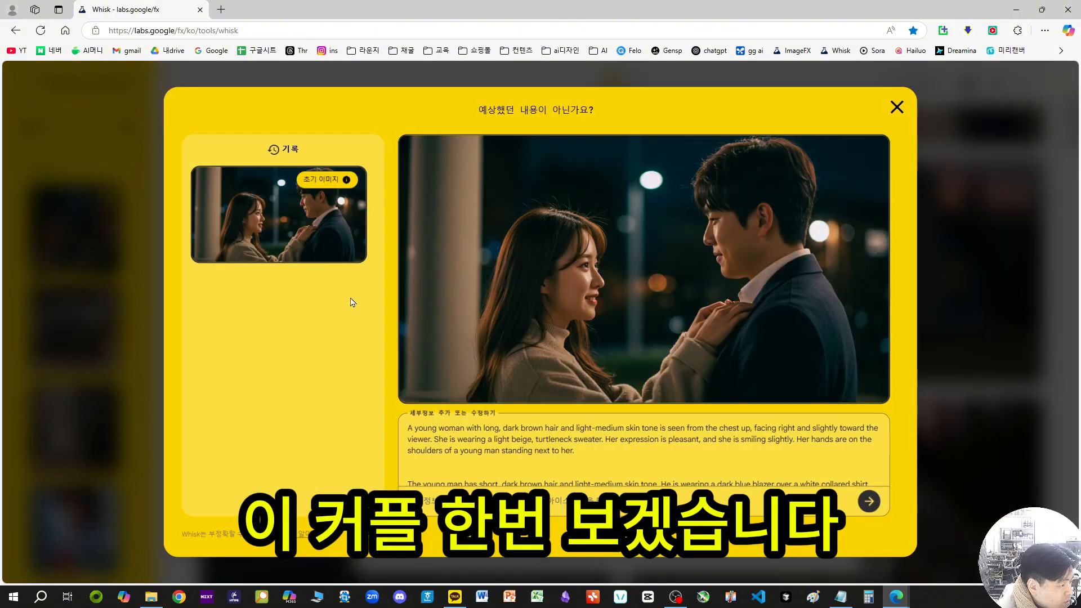
click(898, 107)
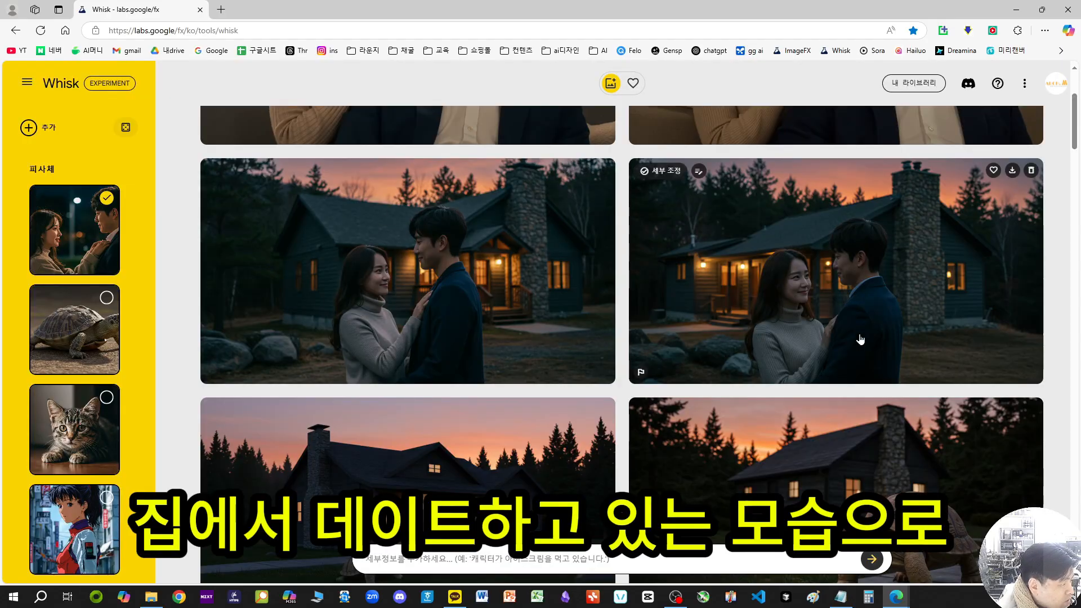
Step: Try to refine the night-time couple subject with the added detail "eat icecream"
click(43, 263)
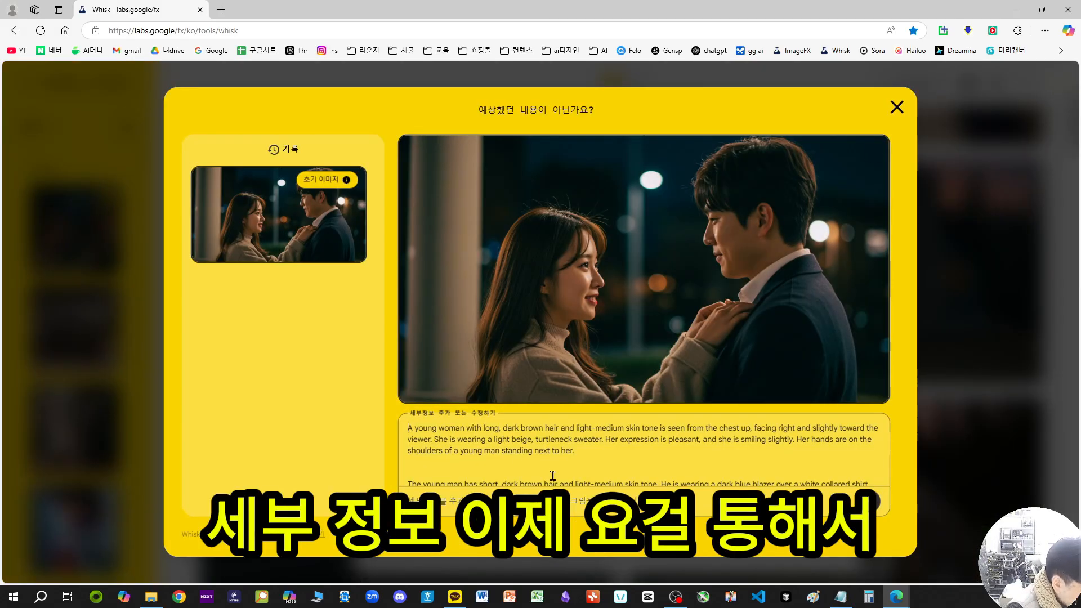
scroll(553, 476, down, 5)
scroll(555, 474, up, 4)
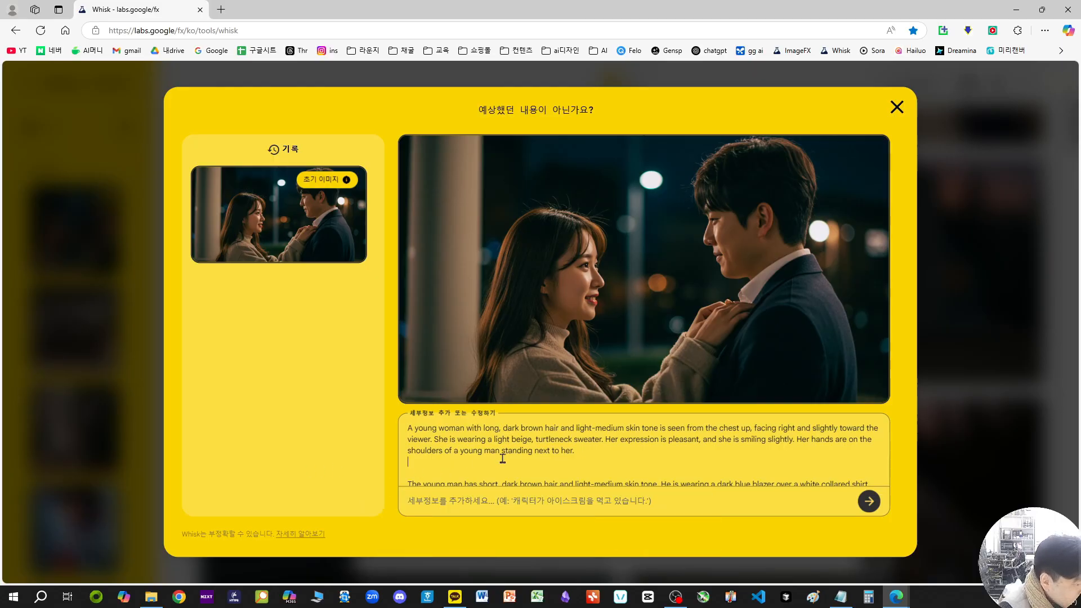
click(553, 499)
text(eat icecream)
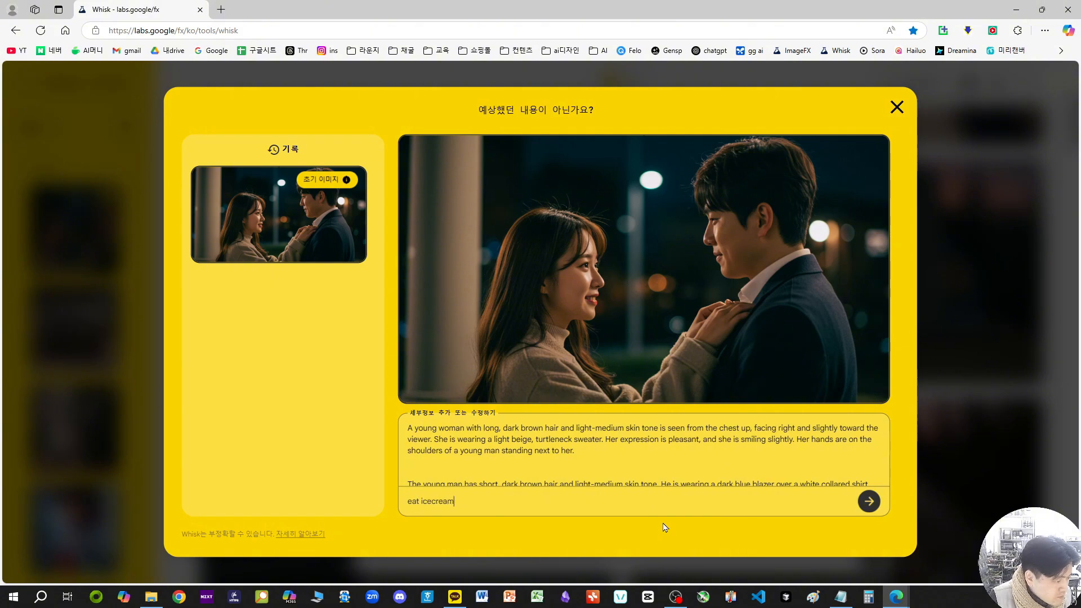
key(Return)
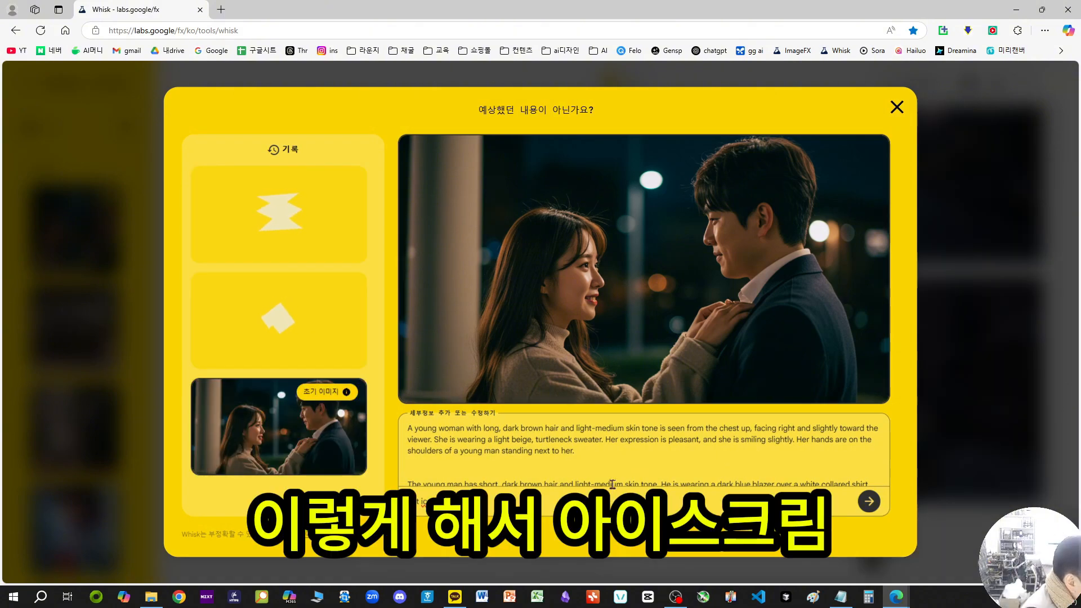
Step: Read through the night-time couple's description of the woman, the man and the background for details that can be edited
scroll(598, 462, down, 3)
scroll(601, 451, up, 3)
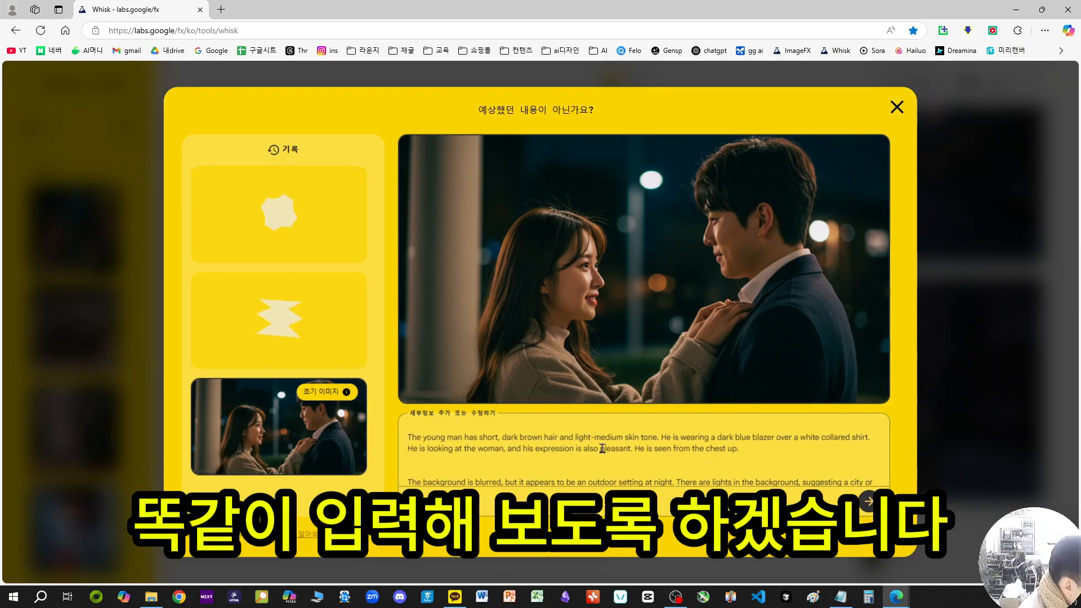
scroll(610, 452, down, 3)
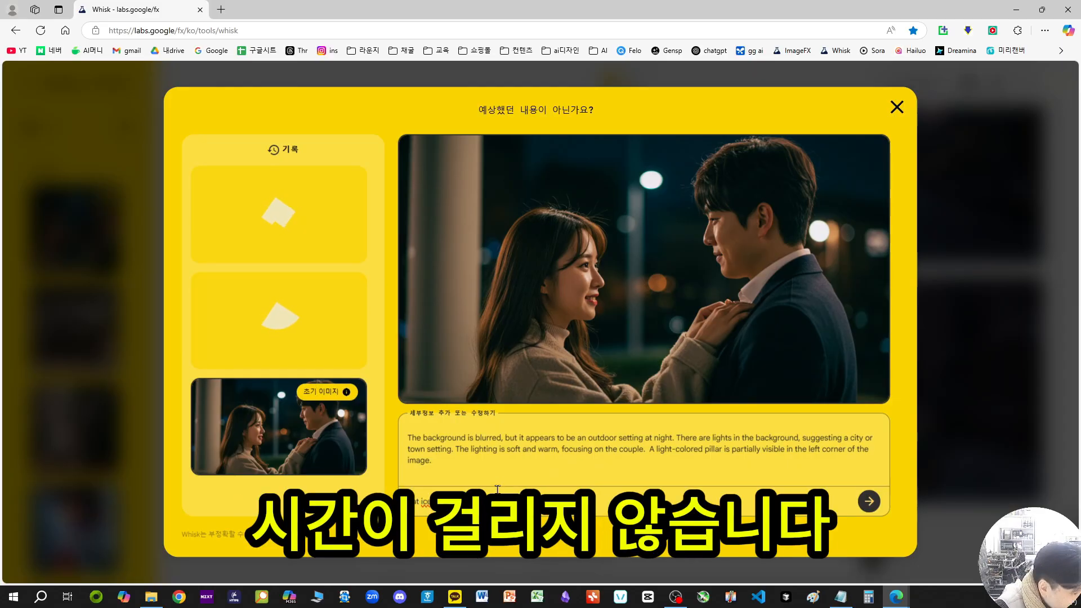
scroll(513, 470, up, 4)
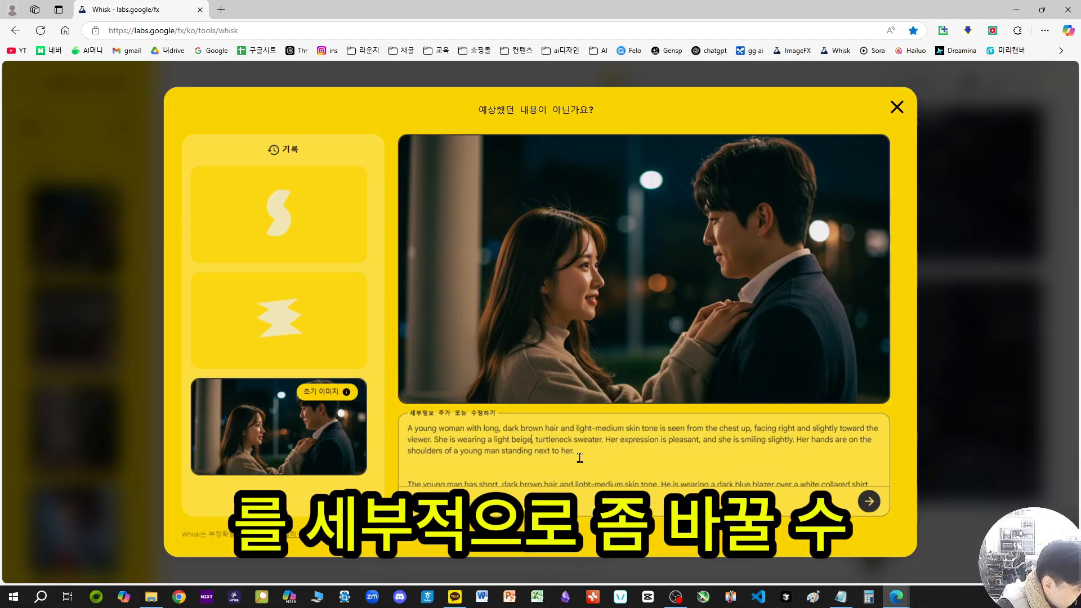
scroll(603, 463, down, 4)
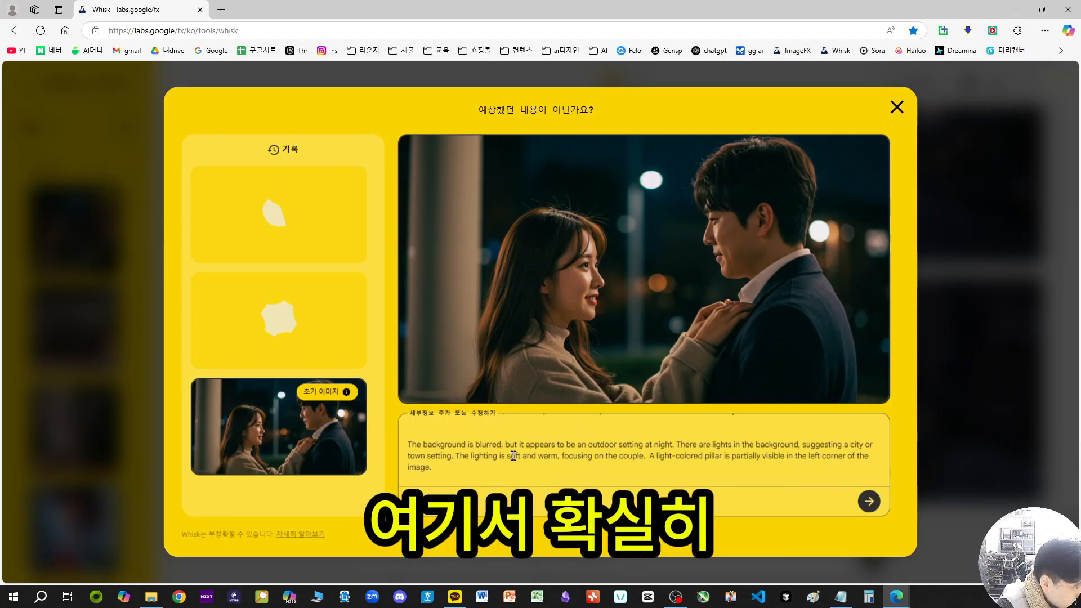
scroll(512, 457, up, 2)
scroll(507, 462, down, 2)
click(513, 460)
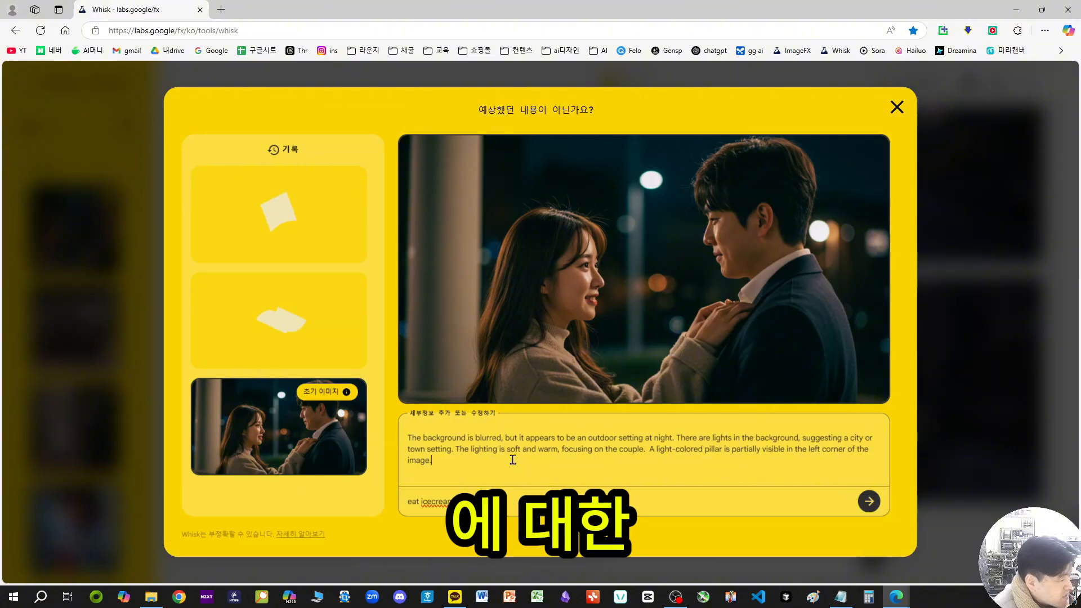
scroll(507, 461, up, 4)
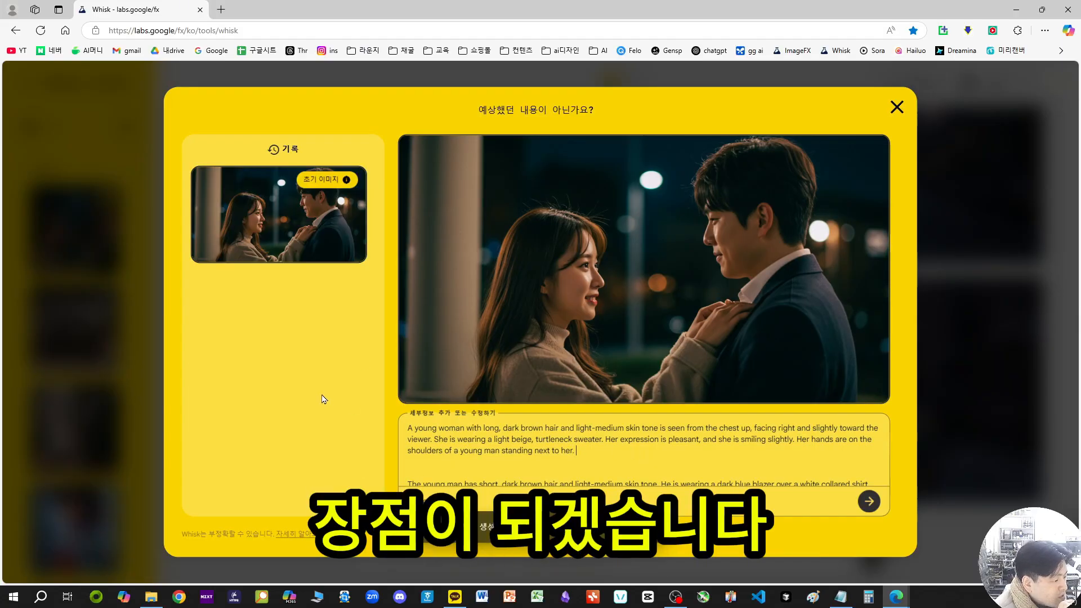
Step: Leave the couple's refinement details and review the earlier generated images of the woman in the green dress, the kitten and the turtle
click(896, 107)
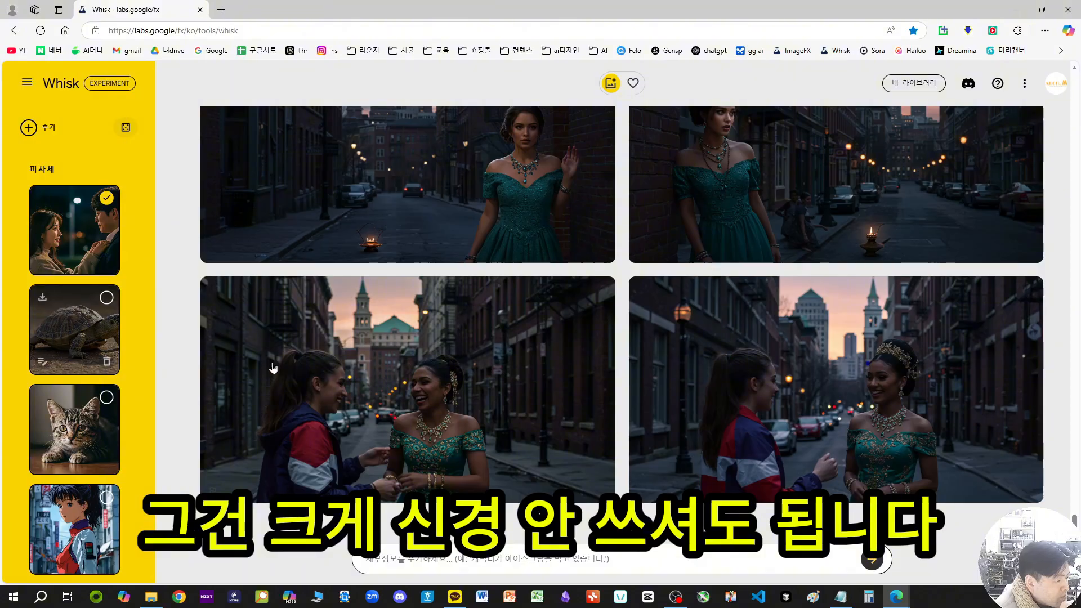
scroll(392, 381, up, 8)
scroll(393, 381, up, 15)
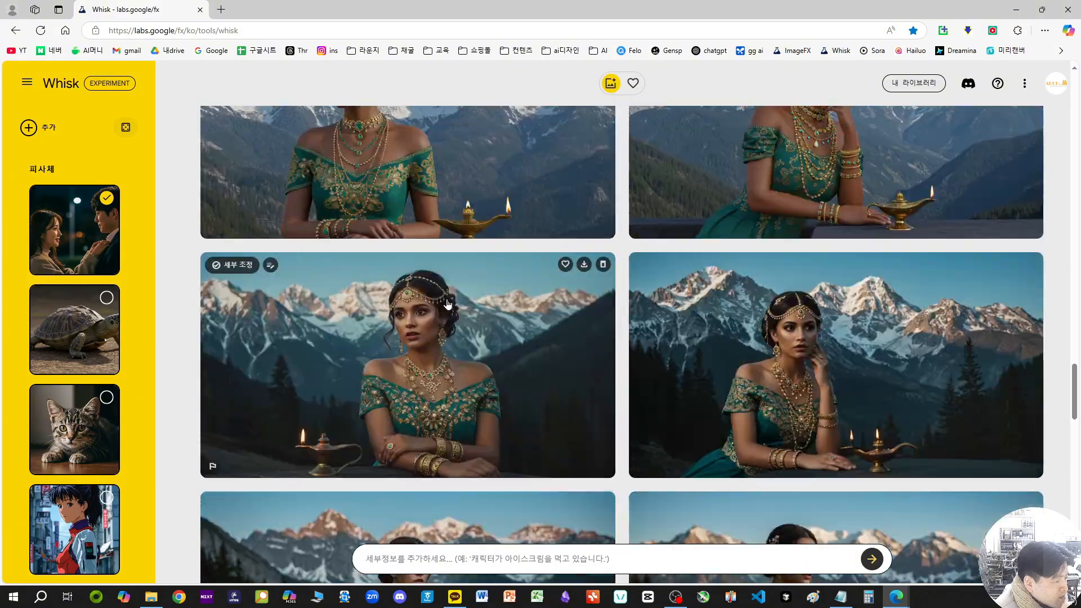
scroll(483, 319, up, 10)
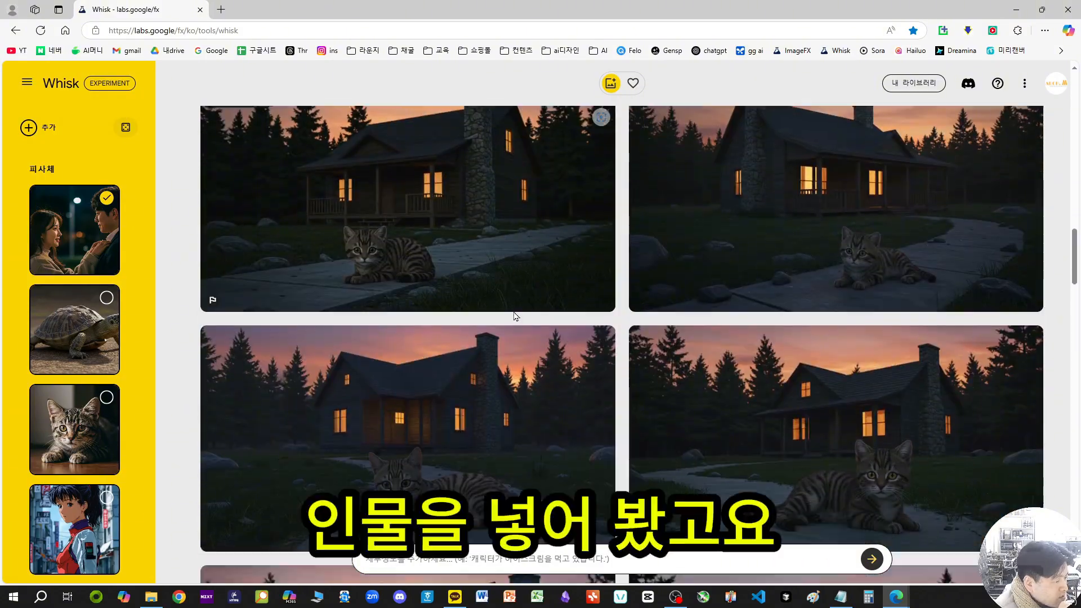
scroll(511, 319, up, 10)
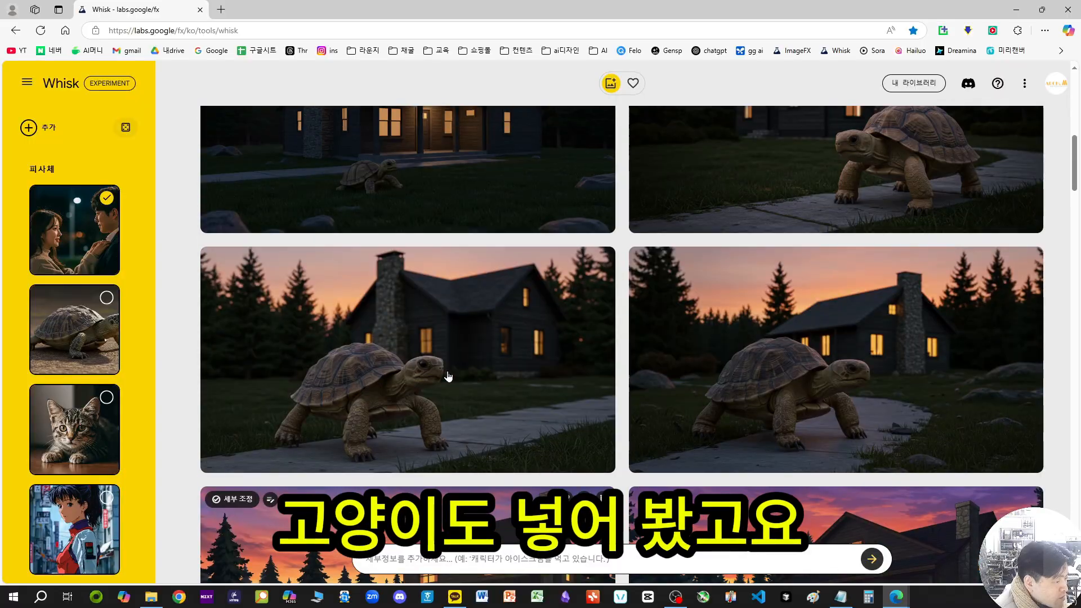
scroll(526, 304, up, 10)
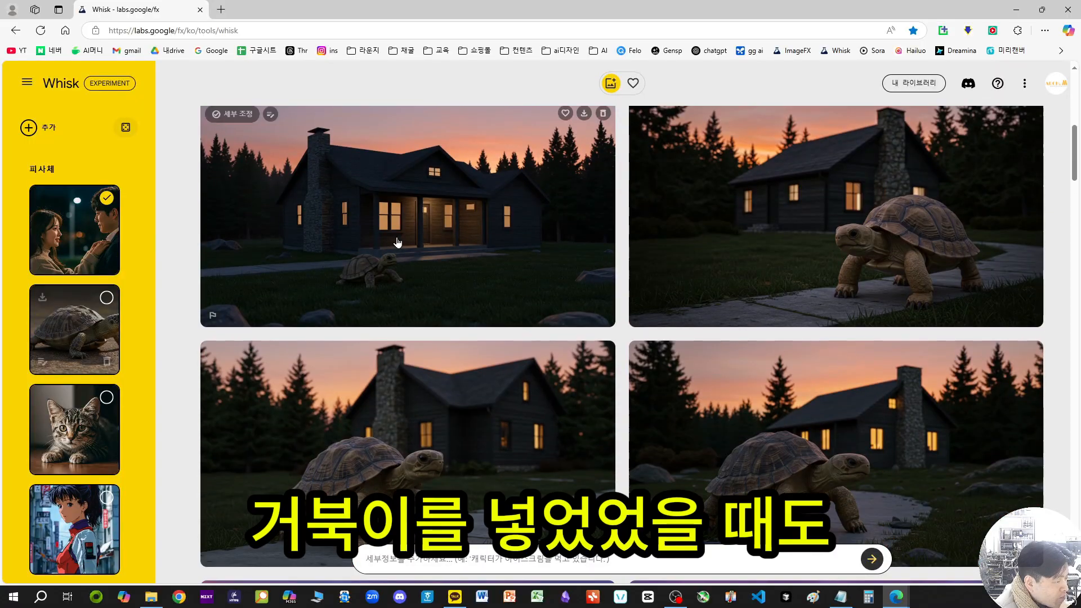
scroll(416, 237, down, 5)
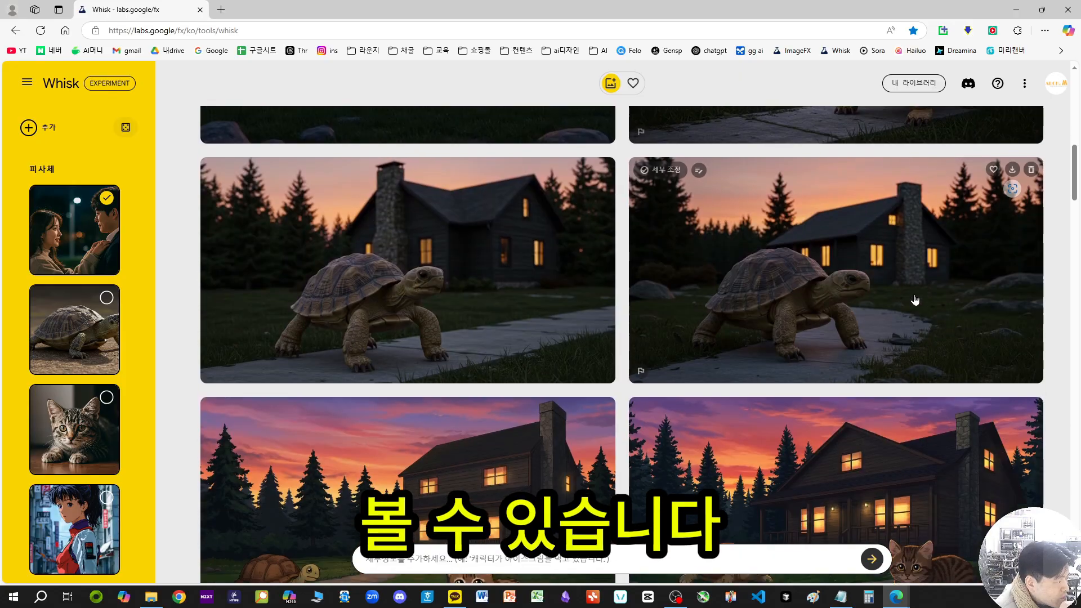
Step: View the large turtle image with the stone-chimney house enlarged and read through its description
click(445, 285)
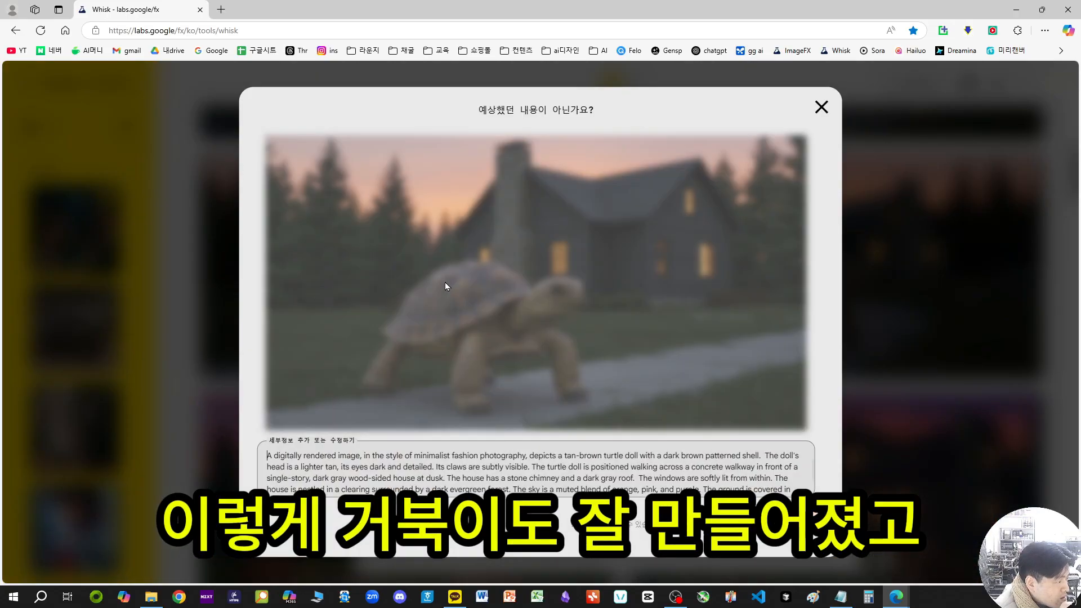
drag(347, 480, 816, 517)
click(568, 444)
click(823, 108)
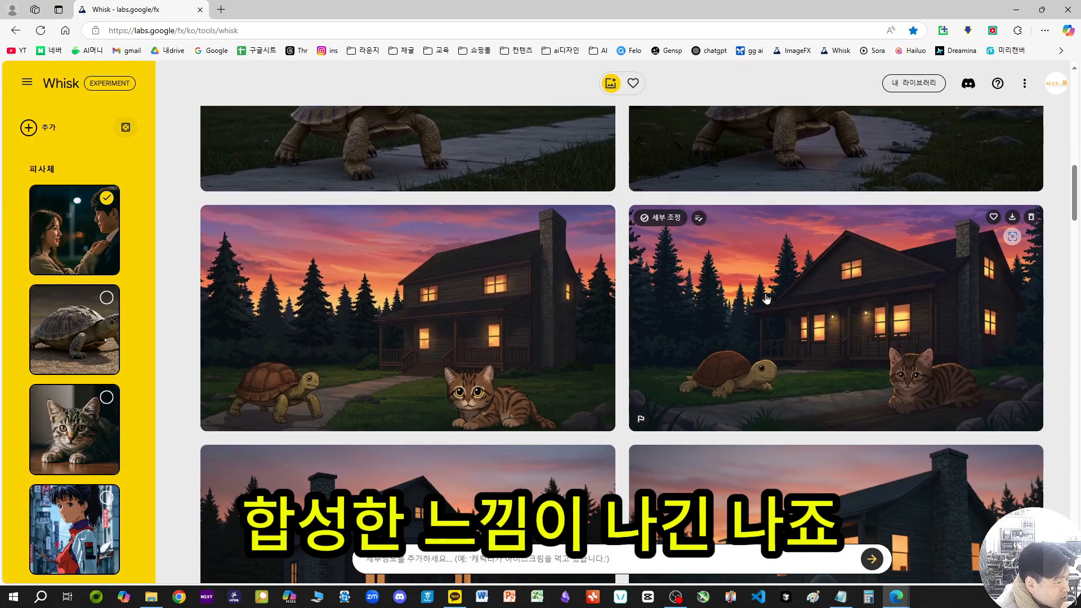
Step: Examine the anime-style turtle-and-kitten image and its description against the scene and style reference images
scroll(715, 411, down, 3)
scroll(85, 376, down, 10)
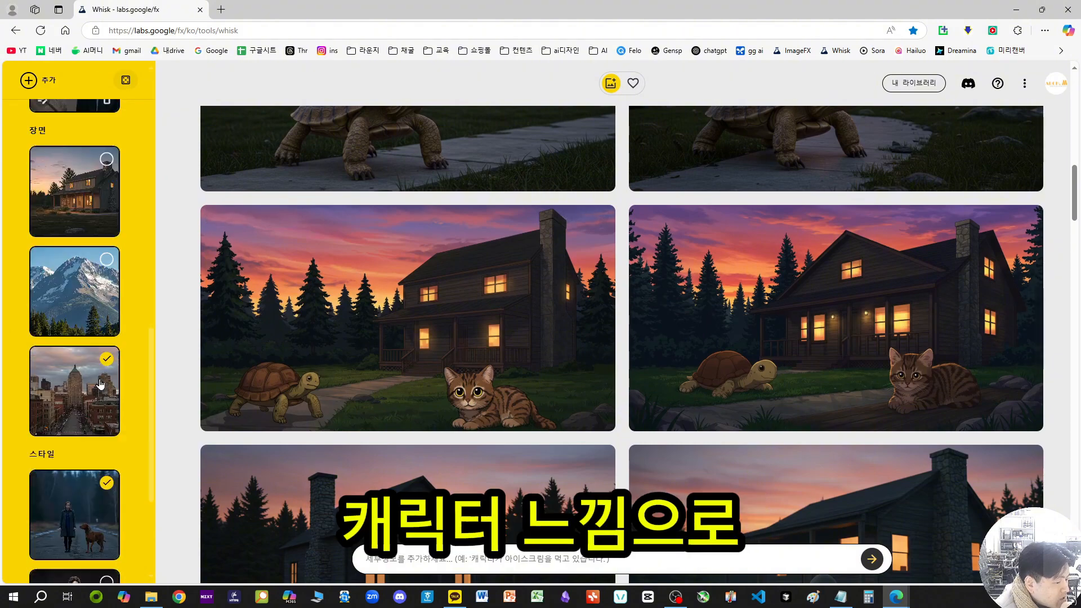
scroll(85, 376, down, 2)
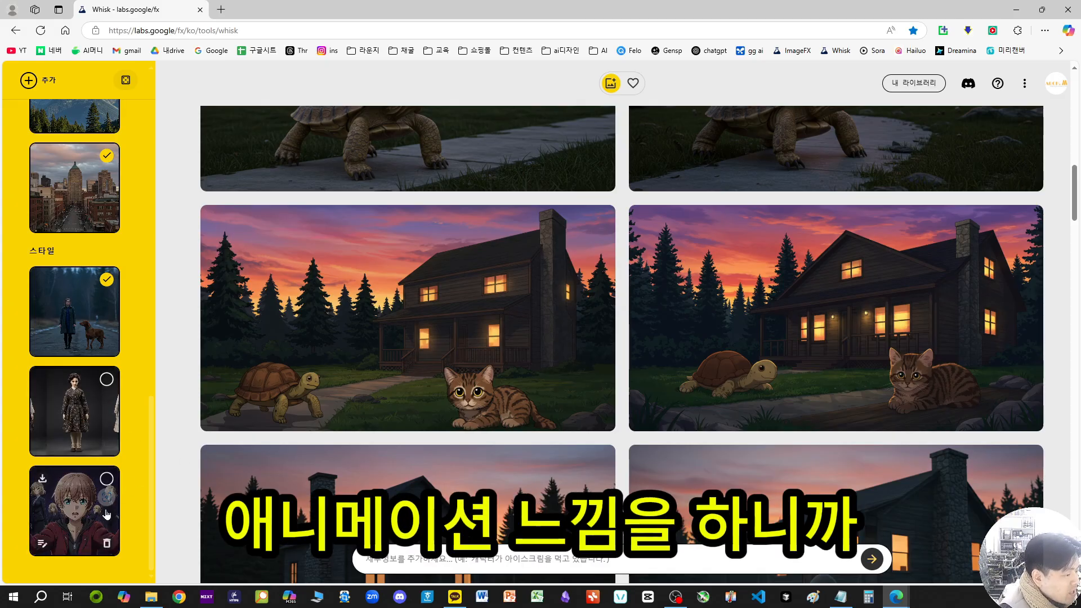
click(454, 316)
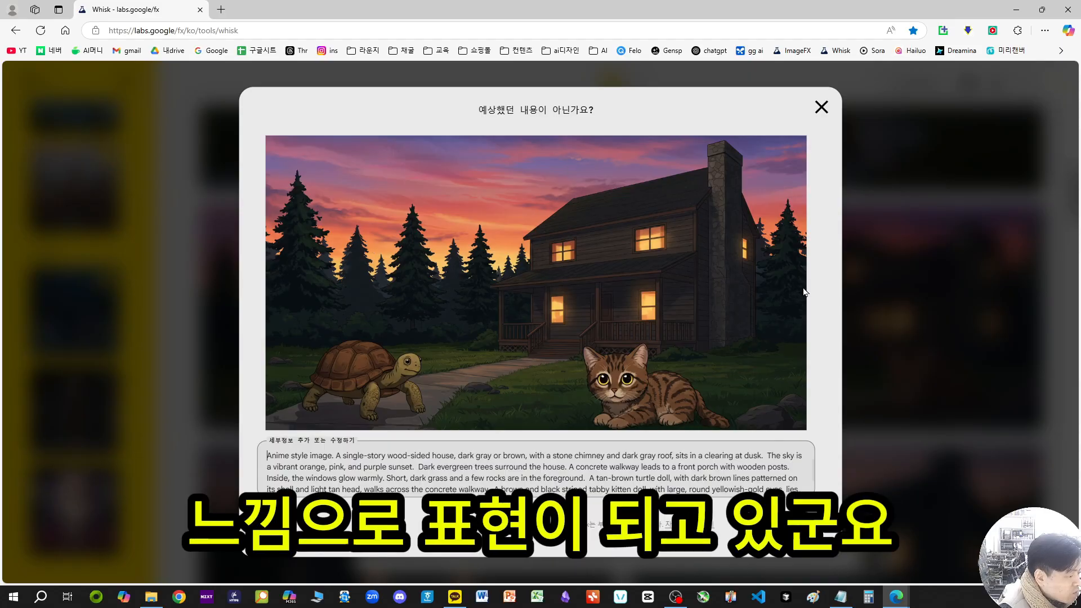
click(822, 107)
scroll(388, 353, down, 5)
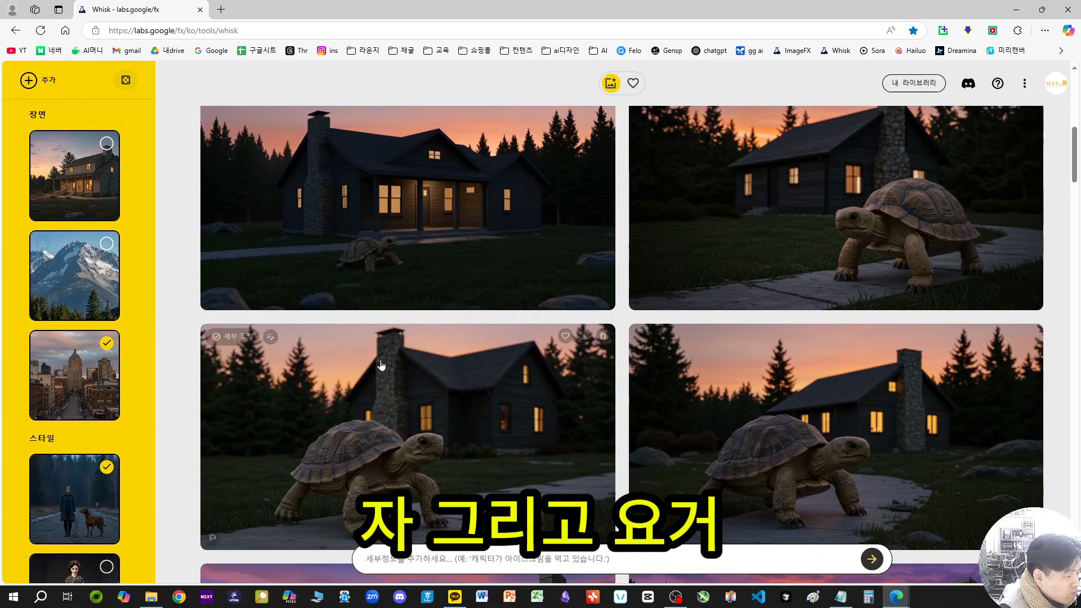
Step: Try combining the turtle and the kitten as subjects, and clear both selections
scroll(111, 181, up, 10)
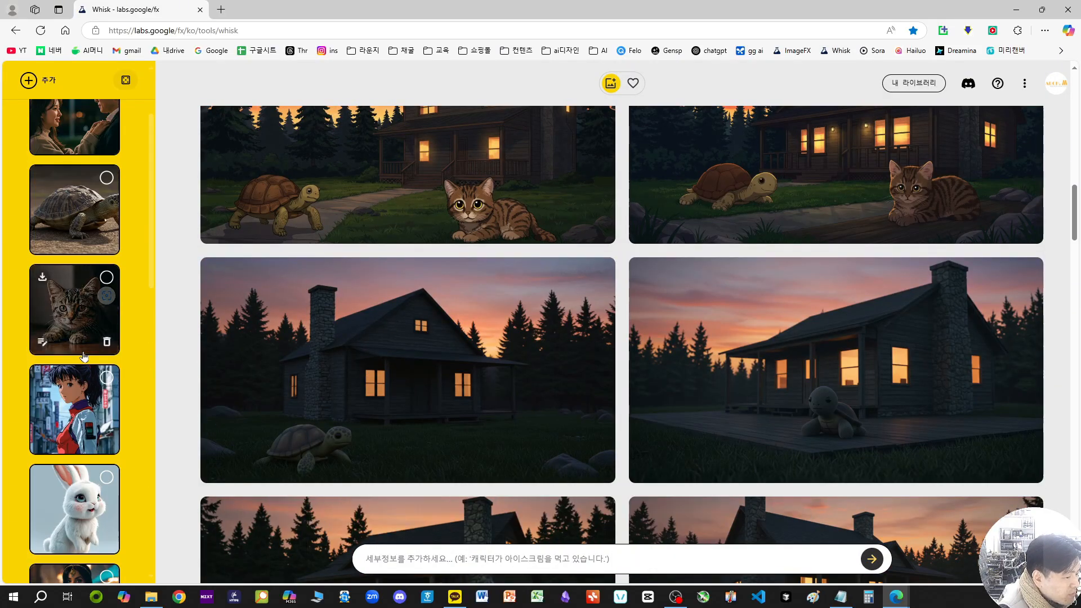
click(107, 277)
scroll(195, 326, up, 2)
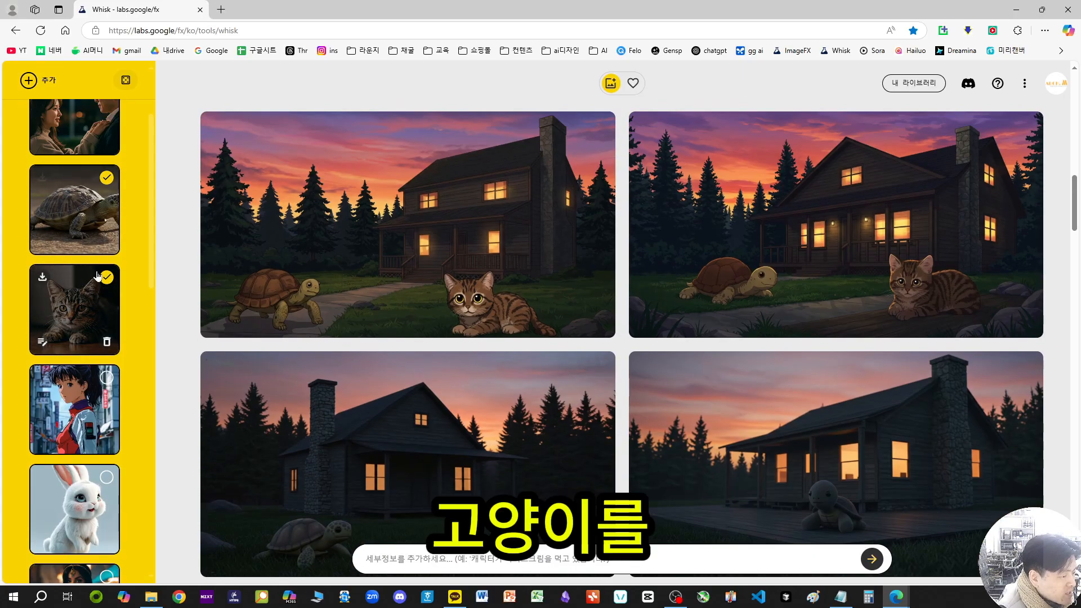
click(107, 178)
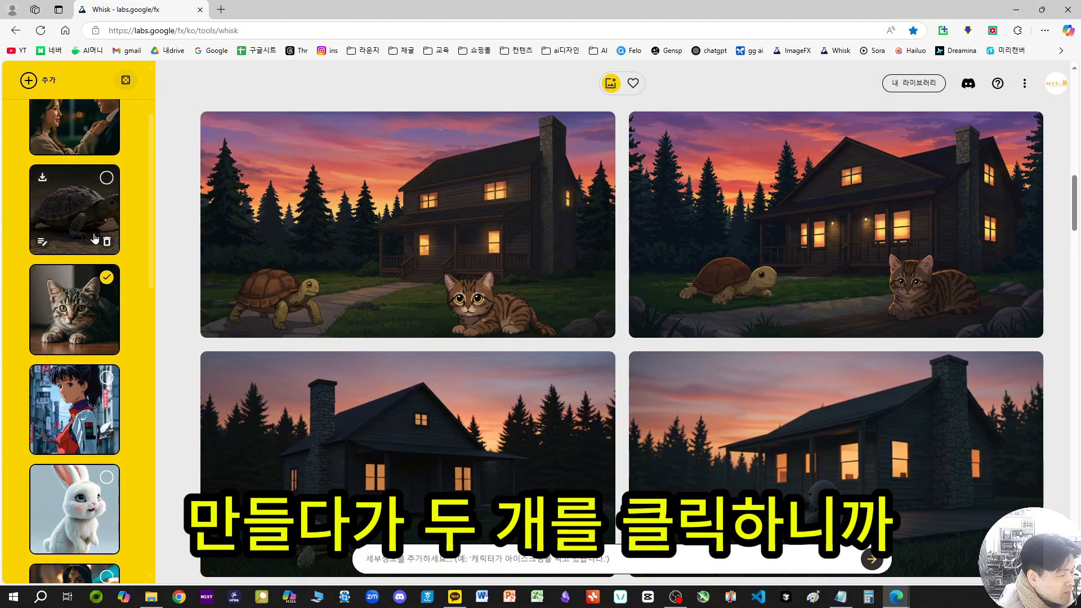
scroll(362, 311, up, 2)
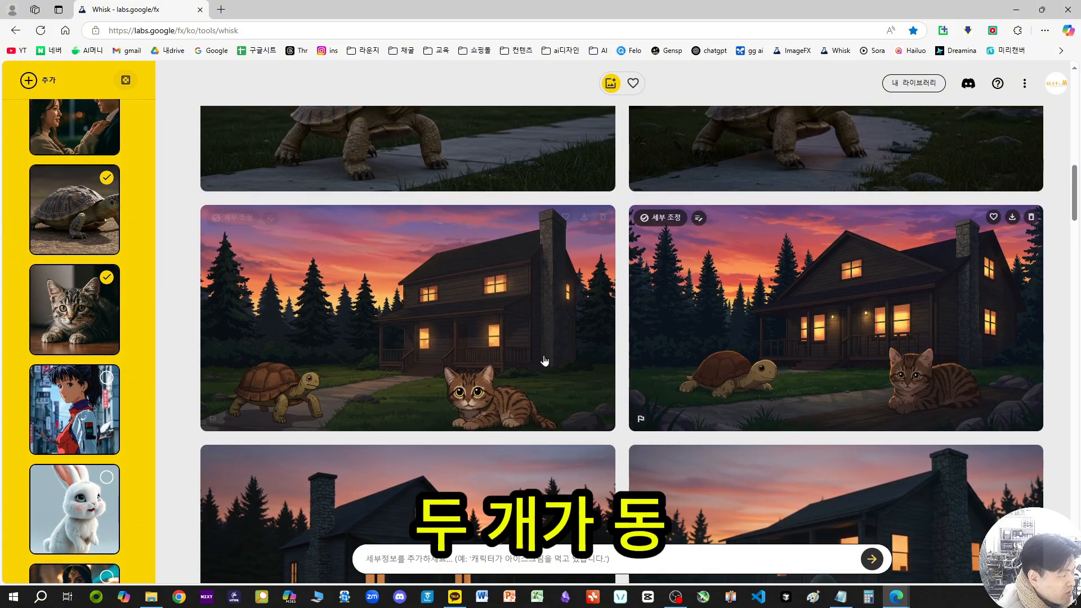
click(107, 178)
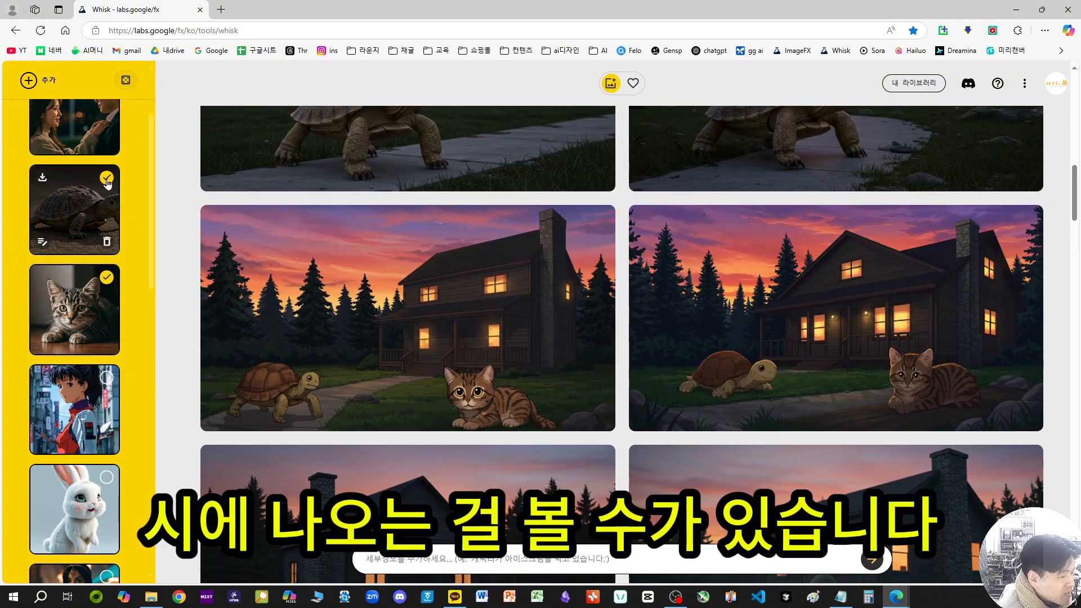
click(107, 278)
Step: Deselect the night-time couple in the subject references
scroll(450, 349, down, 4)
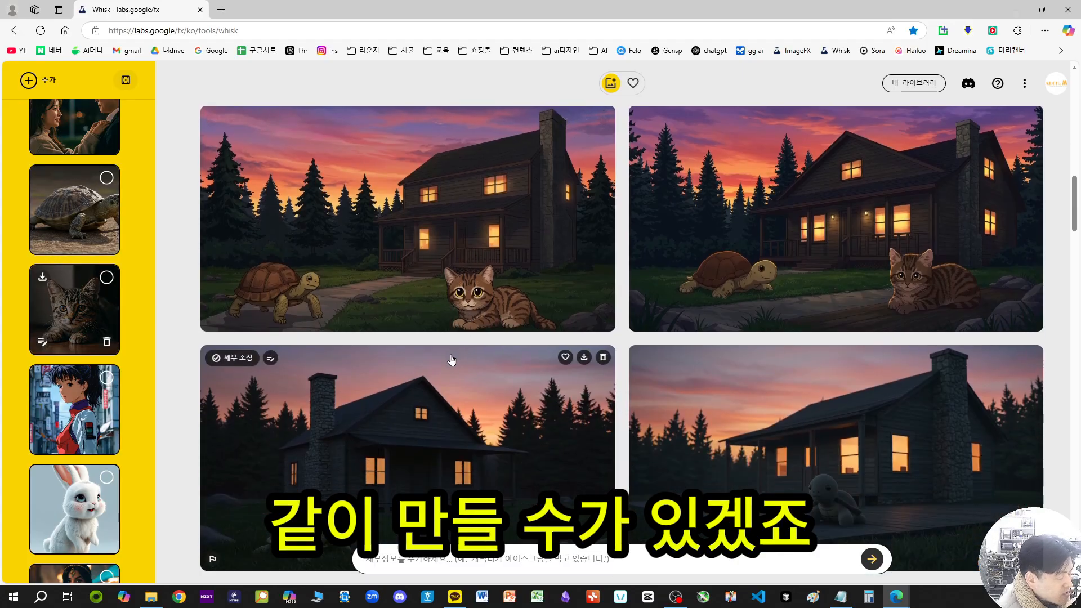
scroll(106, 219, up, 2)
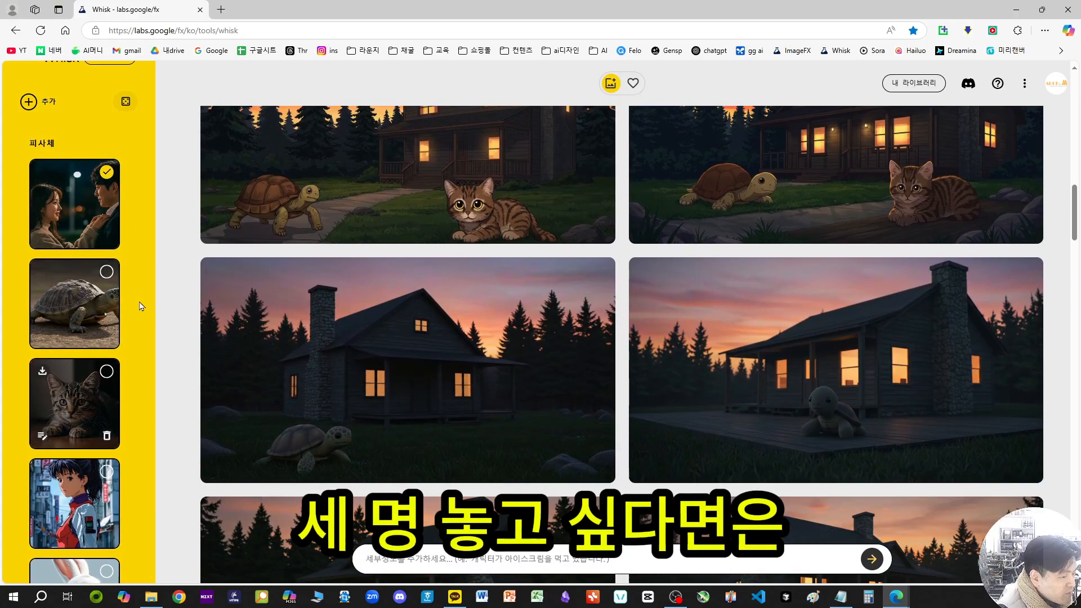
scroll(116, 154, up, 1)
click(105, 179)
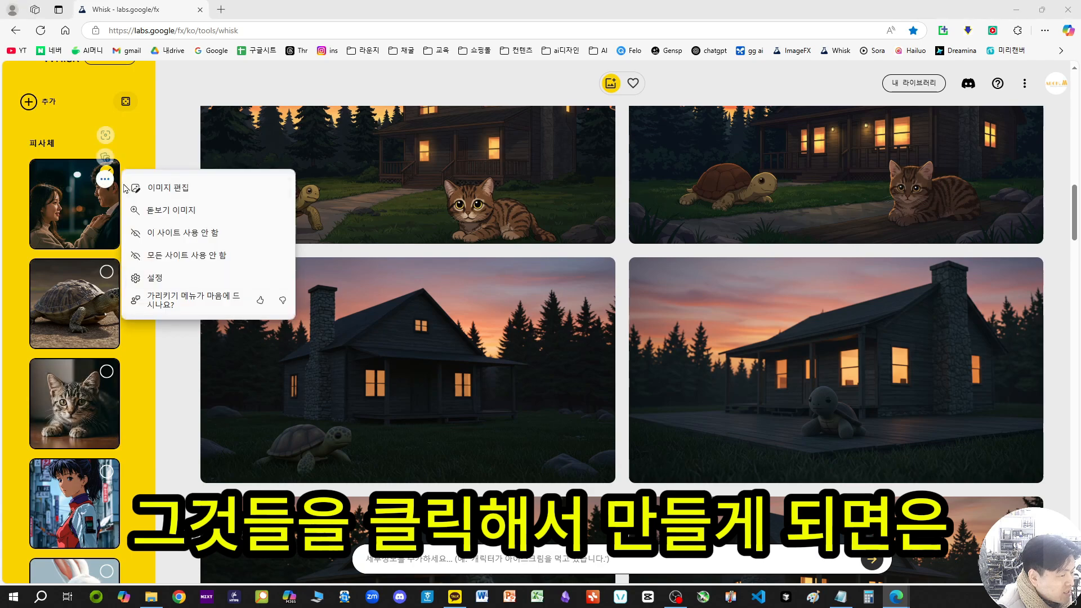
click(135, 156)
click(105, 173)
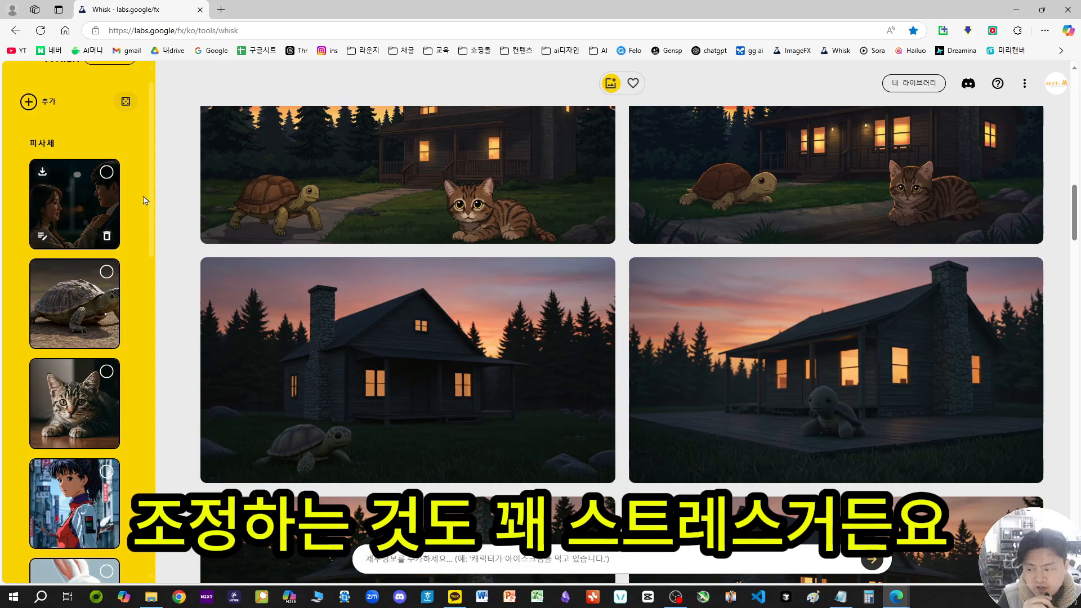
Step: Compare the generated turtle and kitten house images, and view the kitten lying on the curved walkway enlarged with its description
scroll(330, 358, up, 2)
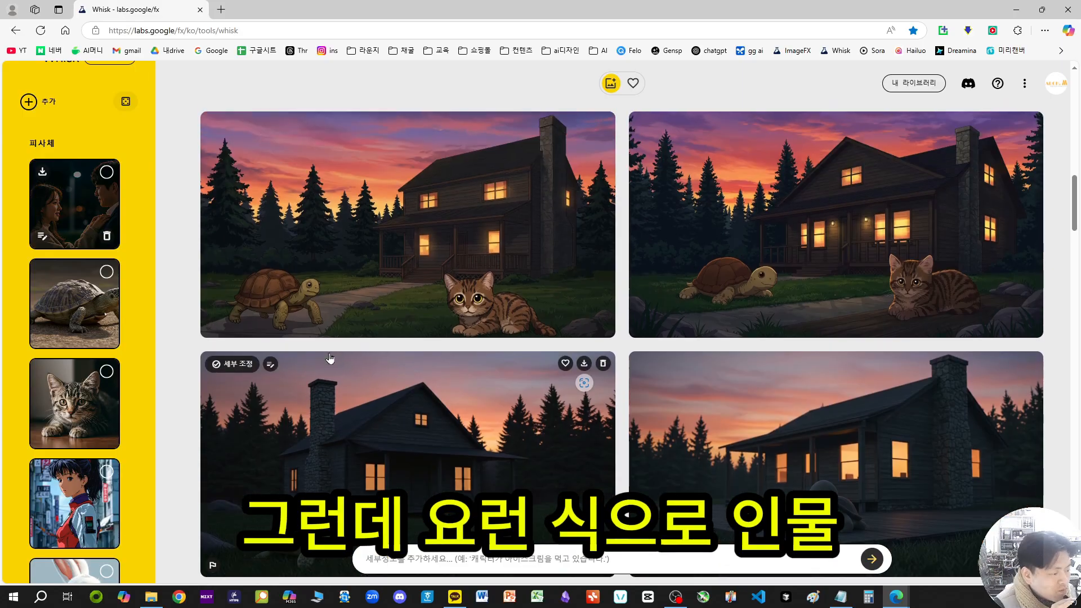
scroll(338, 382, down, 3)
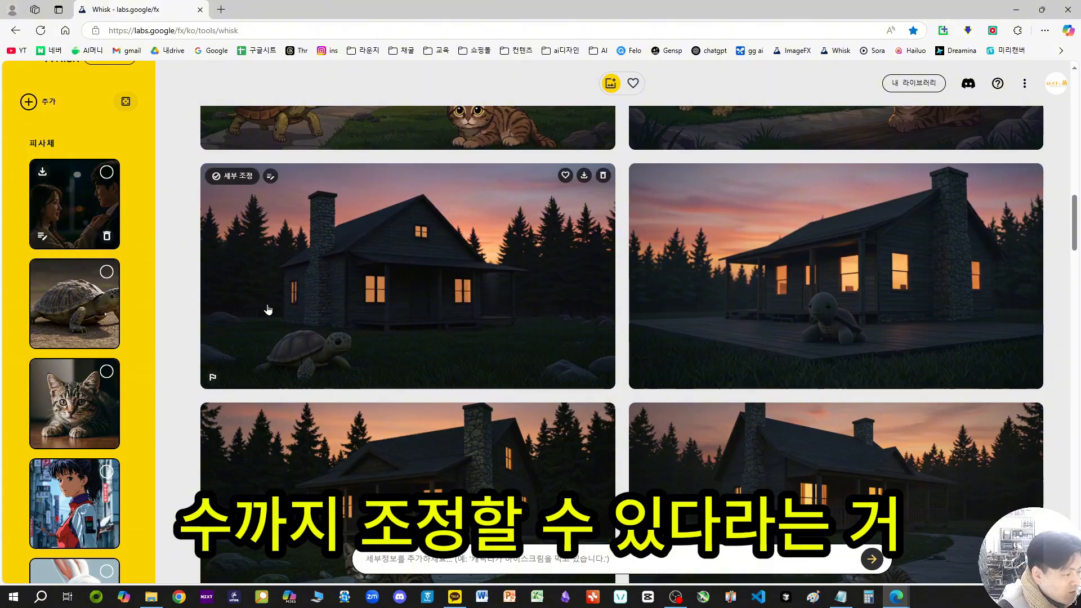
scroll(562, 379, up, 5)
scroll(732, 315, down, 5)
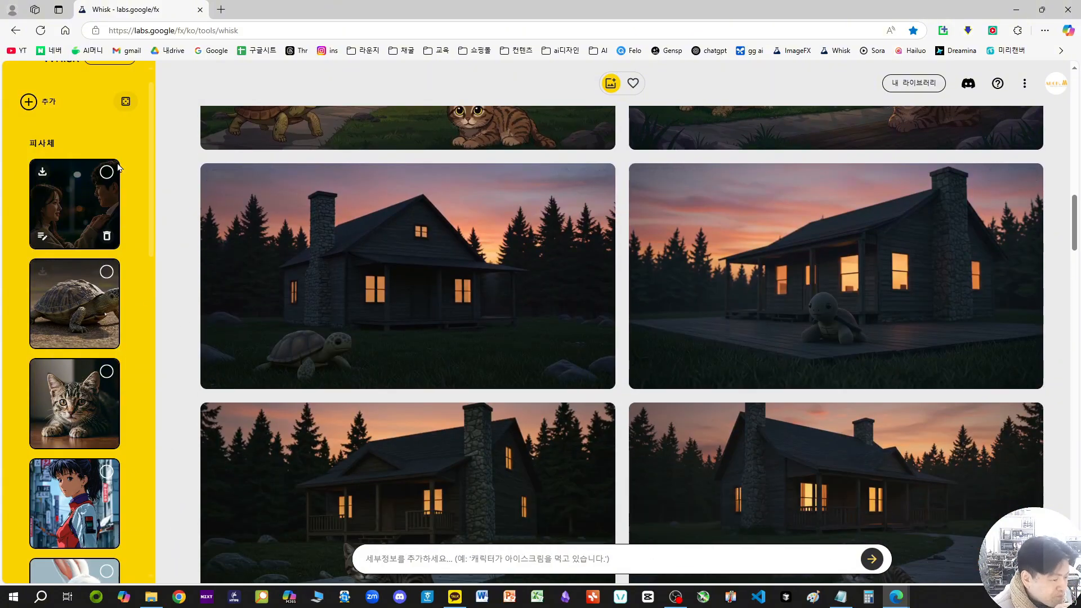
scroll(410, 280, down, 3)
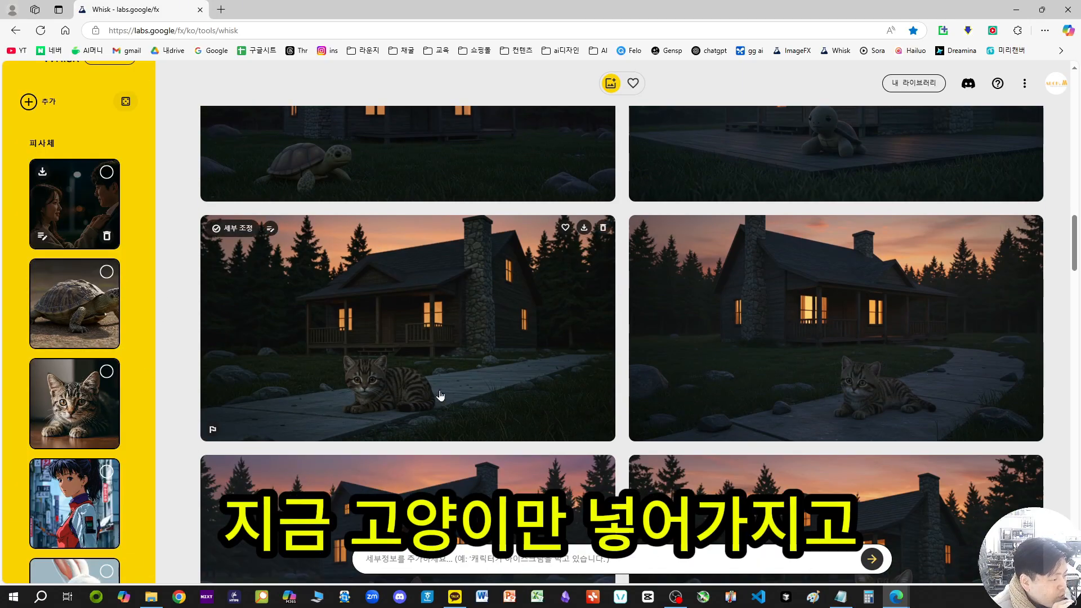
scroll(1008, 414, down, 2)
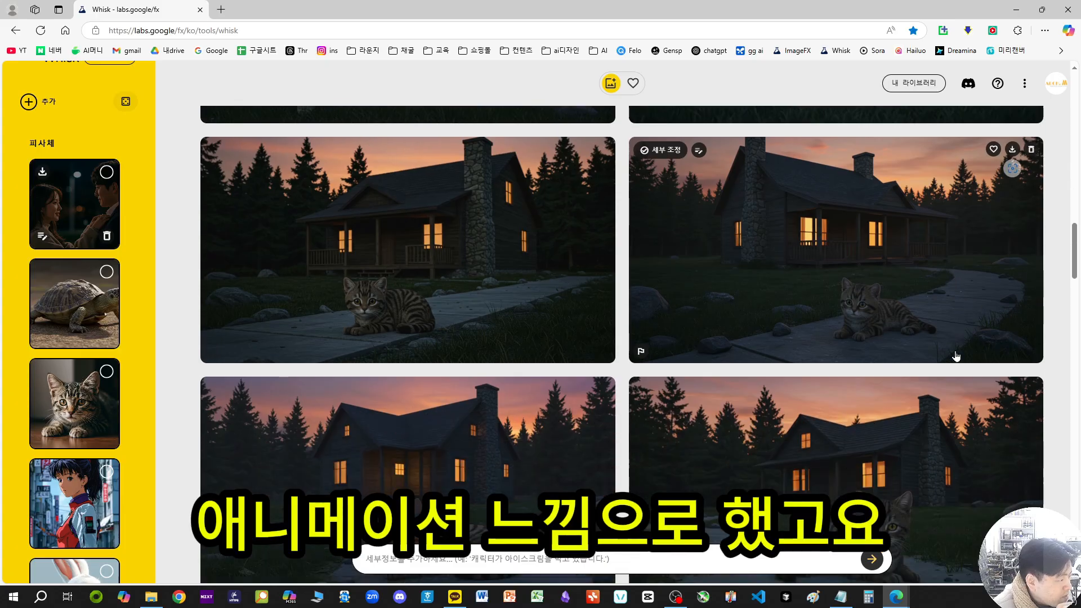
click(884, 259)
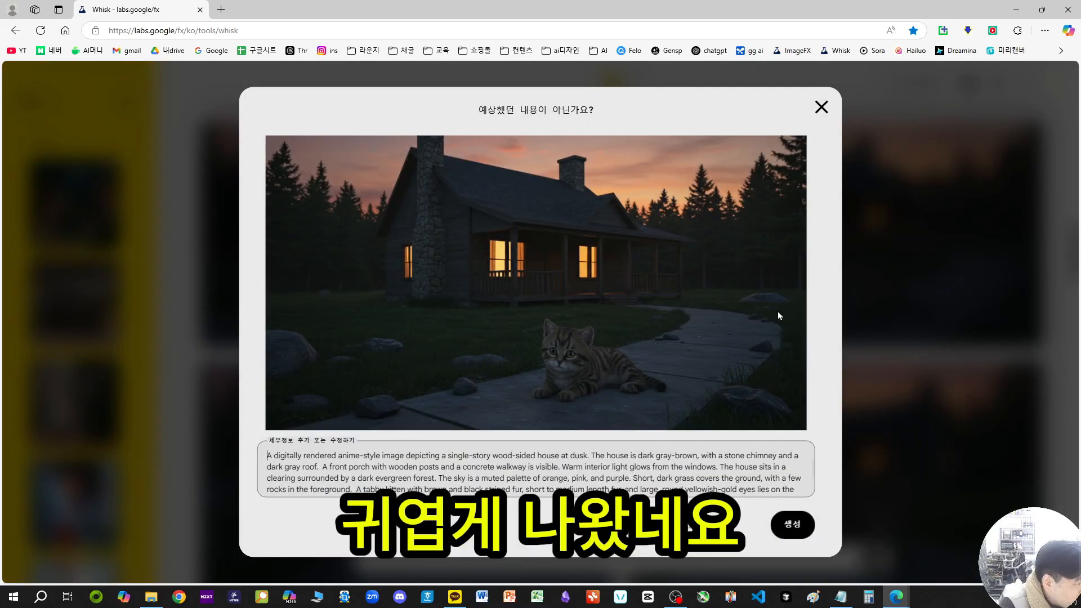
click(821, 108)
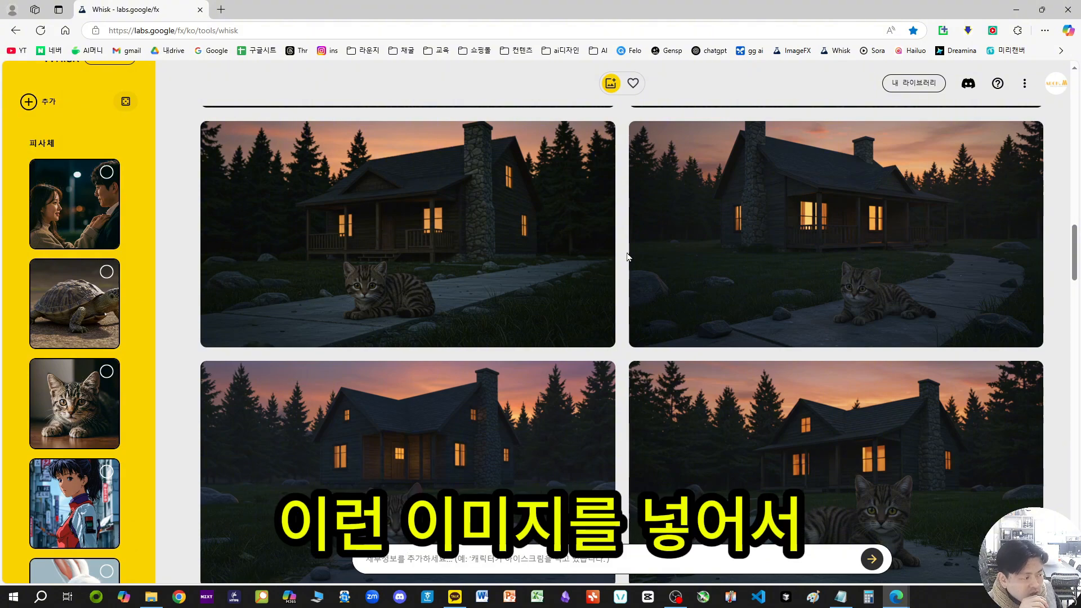
Step: Open the Sora video library in a new browser tab
click(221, 10)
click(872, 51)
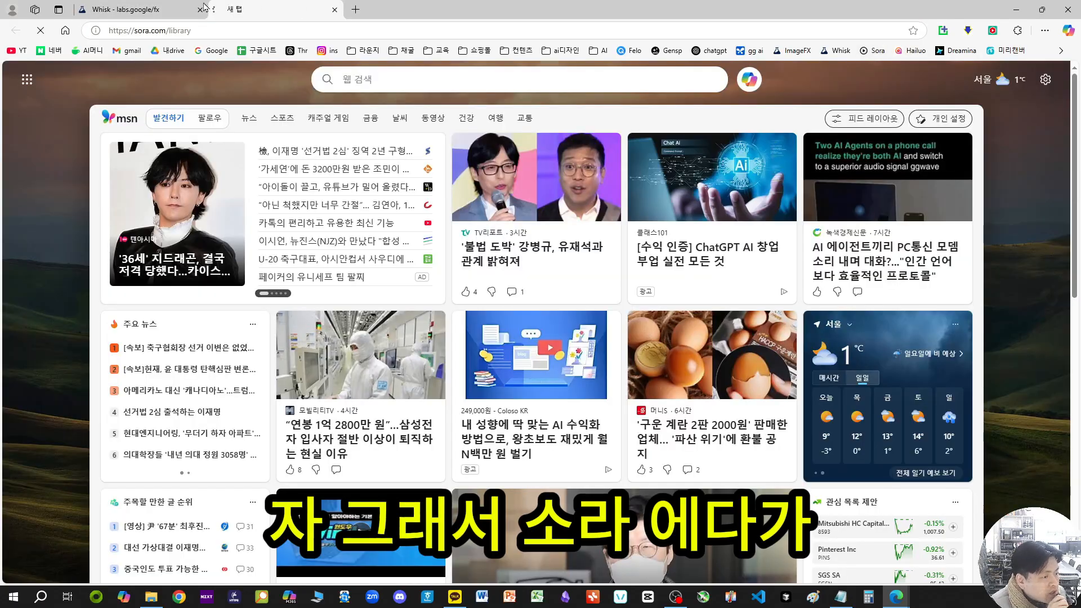
Step: Capture the Whisk anime turtle-and-kitten image with the front-gabled house as a screenshot and paste it into Sora's video prompt
click(186, 10)
scroll(567, 254, down, 5)
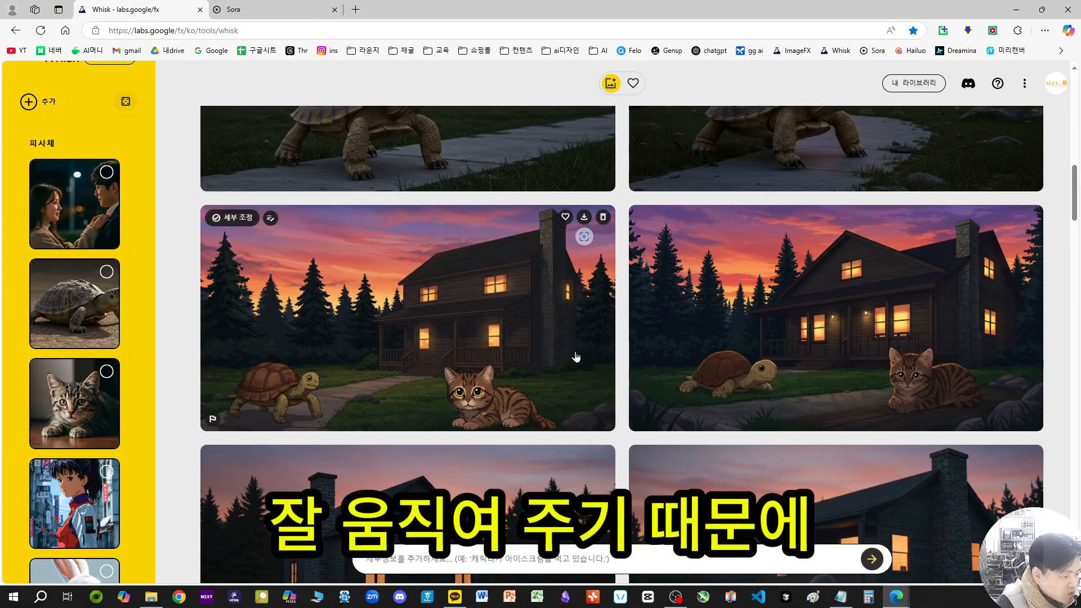
mouse_move(657, 340)
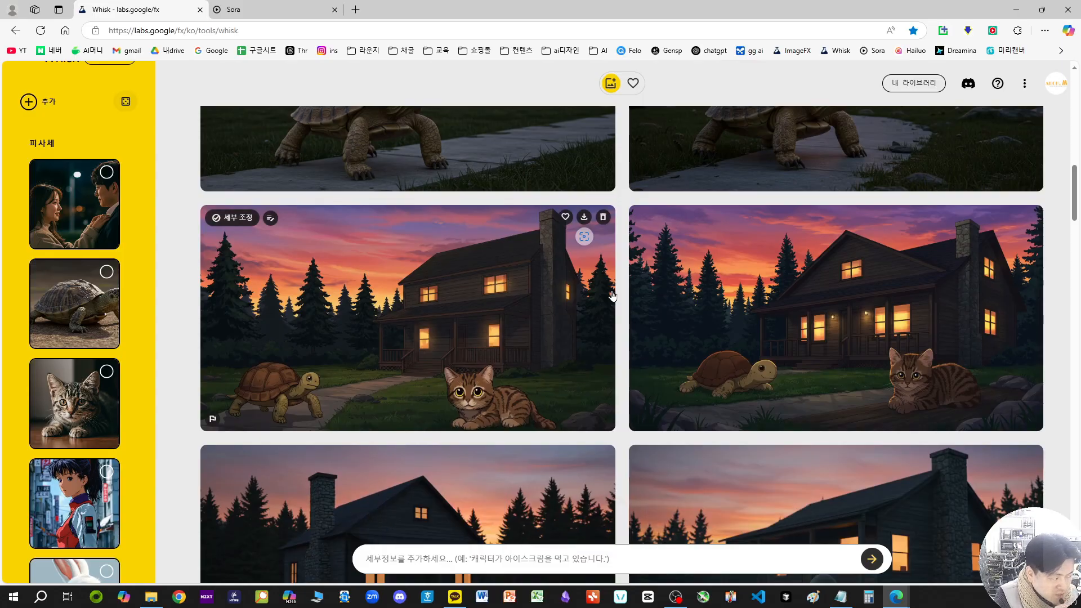
key(shift+Print)
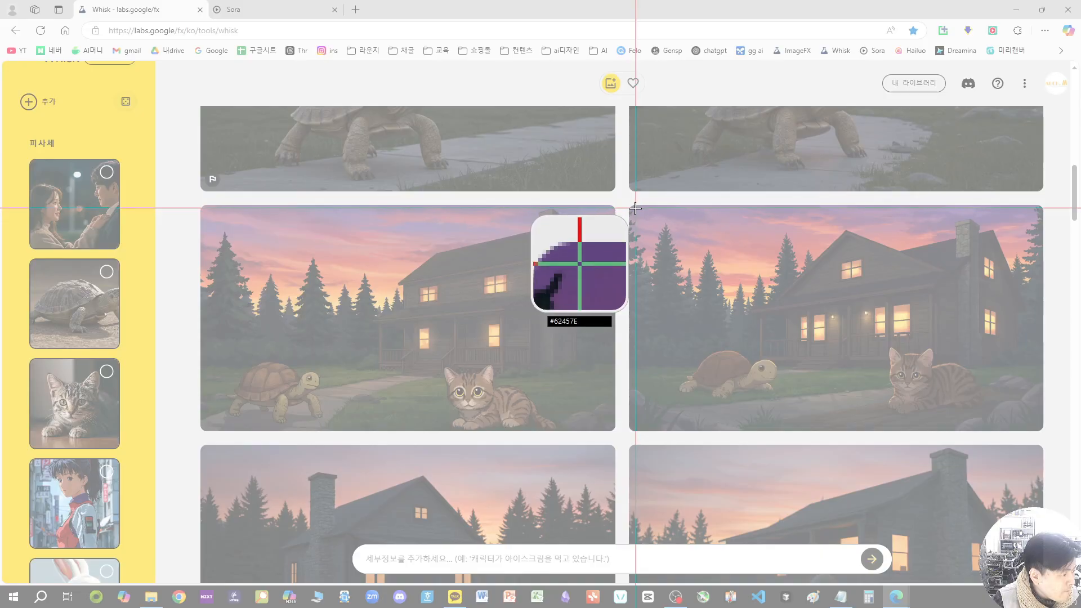
drag(632, 209, 1038, 428)
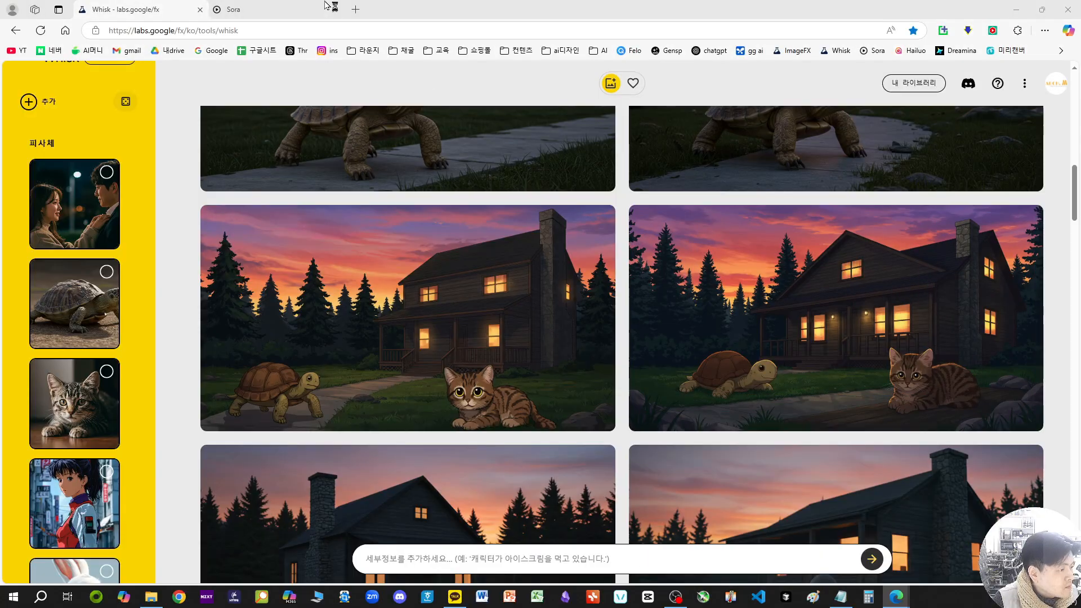
click(290, 8)
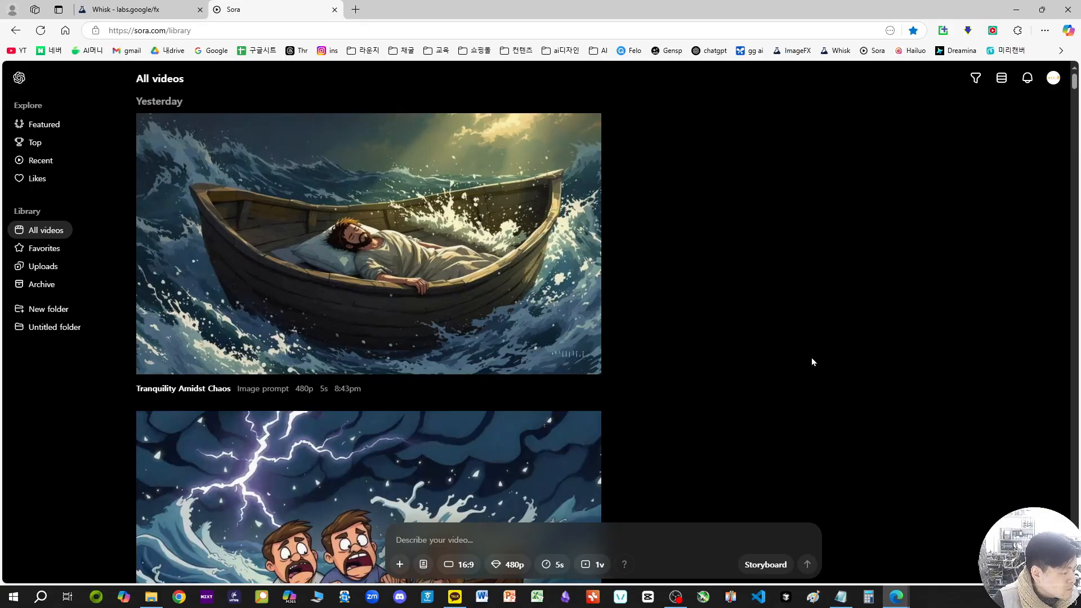
key(ctrl+v)
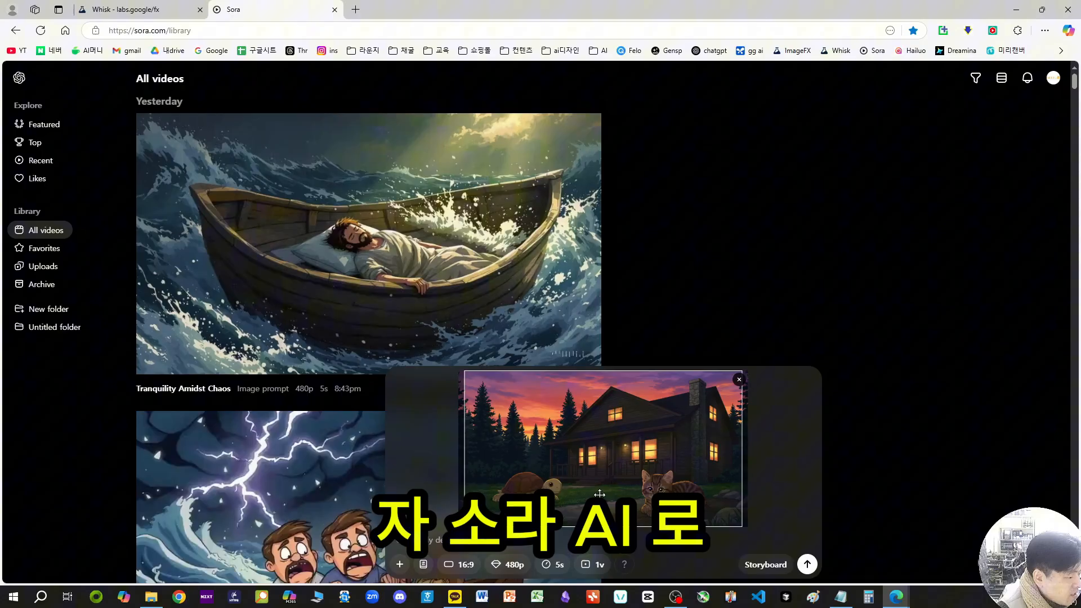
Step: Generate a Sora video from the pasted turtle-and-kitten image, look through the Whisk images meanwhile, and return to the Sora library
click(807, 564)
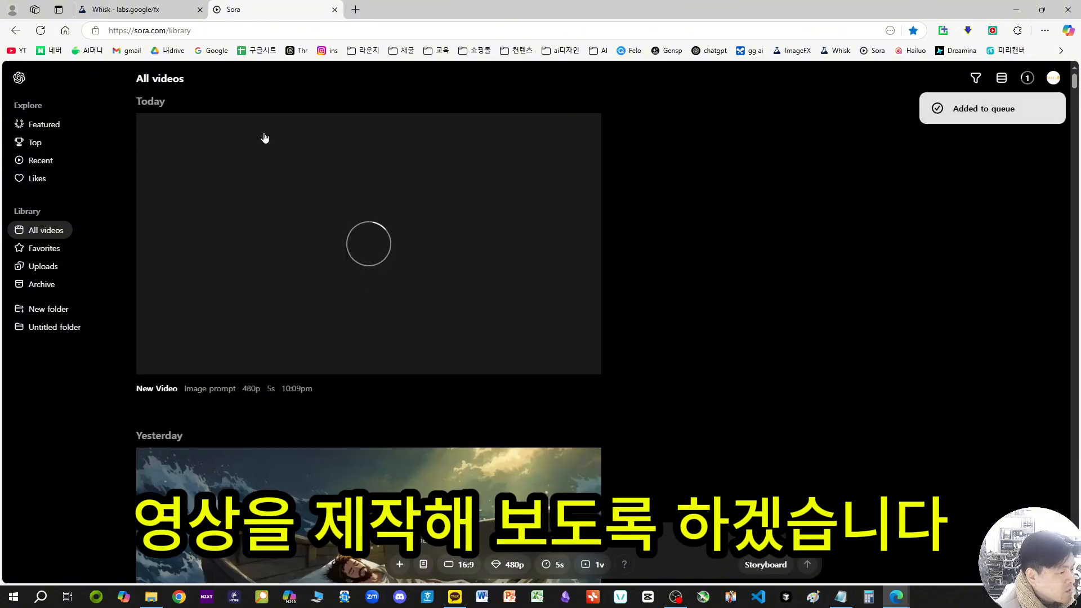
click(159, 14)
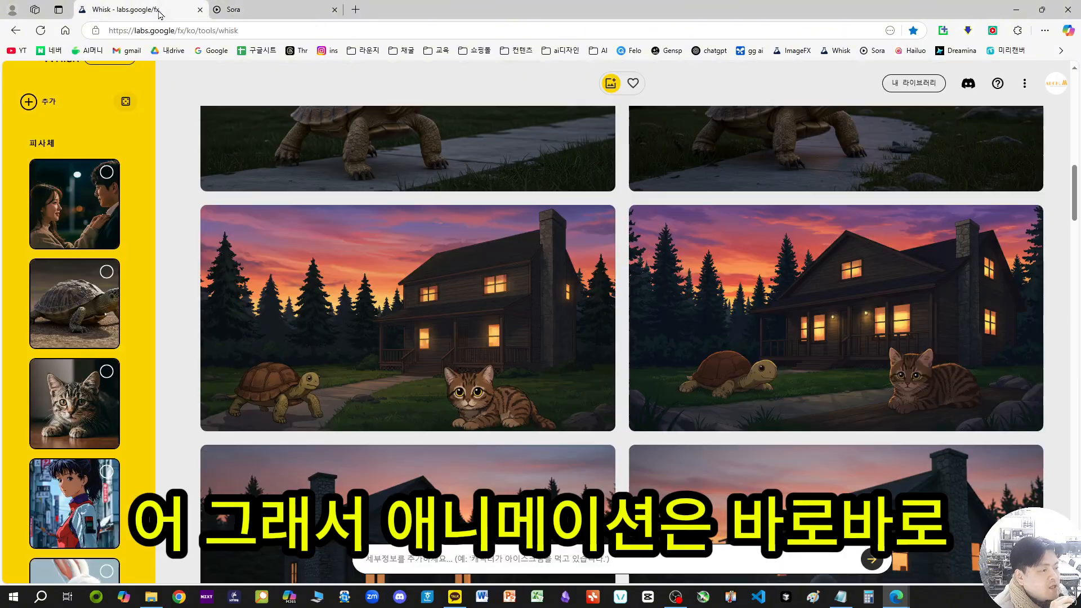
scroll(655, 354, up, 10)
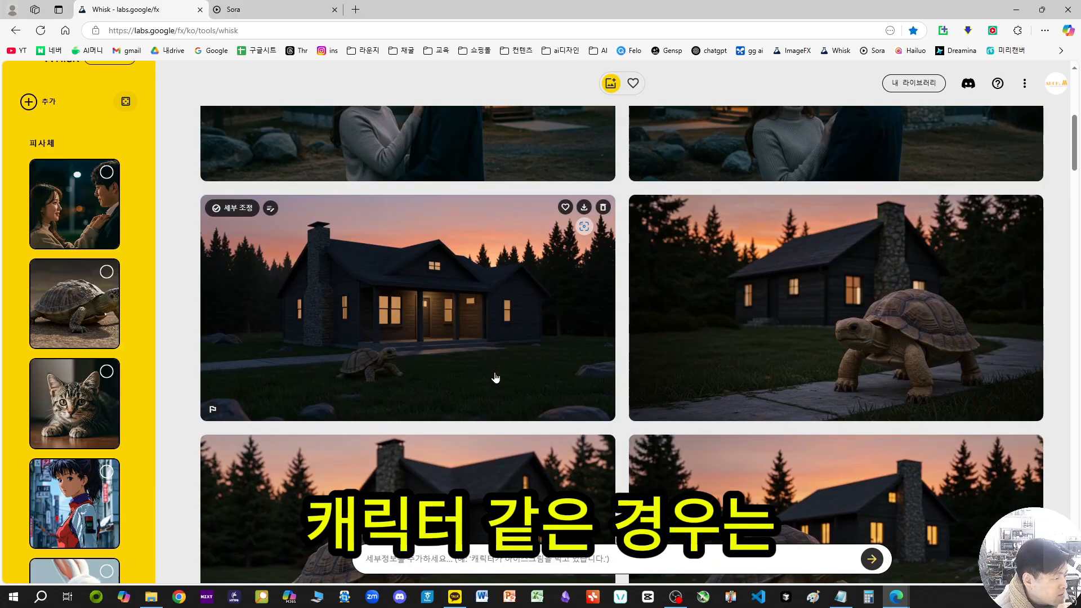
scroll(495, 377, up, 2)
scroll(560, 446, down, 15)
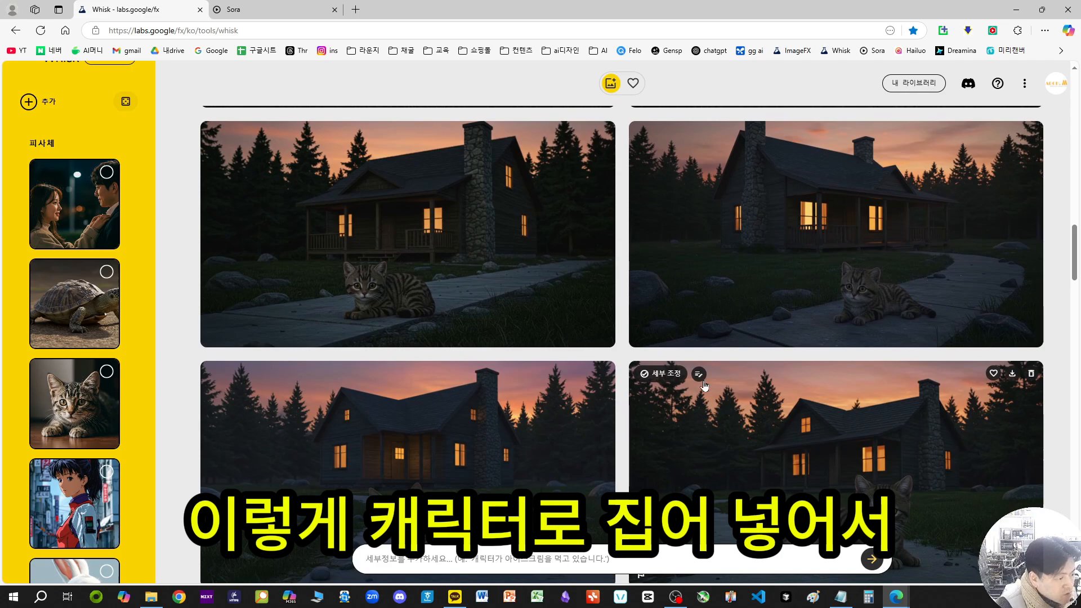
click(285, 7)
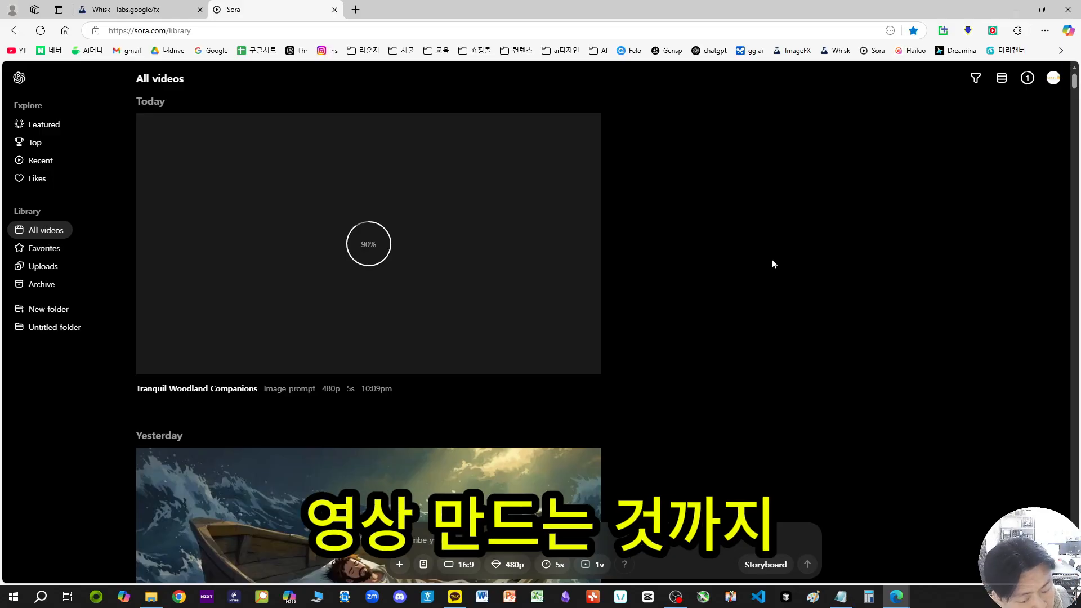
Step: Find the large white rabbit in front of the snowy mountains among the Whisk images and capture it as a screenshot
click(148, 8)
scroll(675, 315, down, 5)
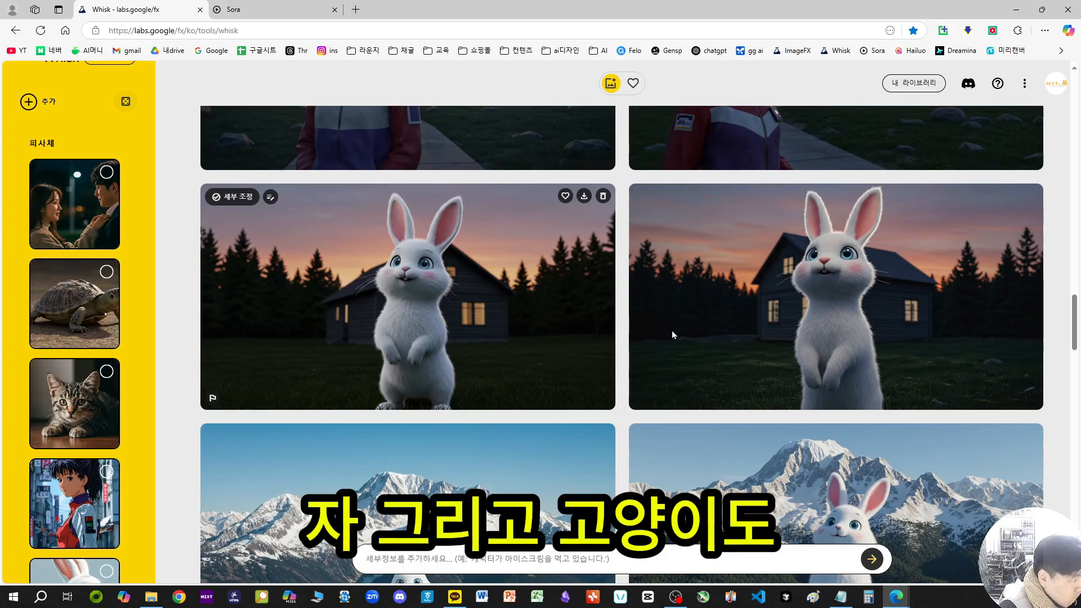
scroll(520, 386, down, 2)
scroll(89, 245, down, 5)
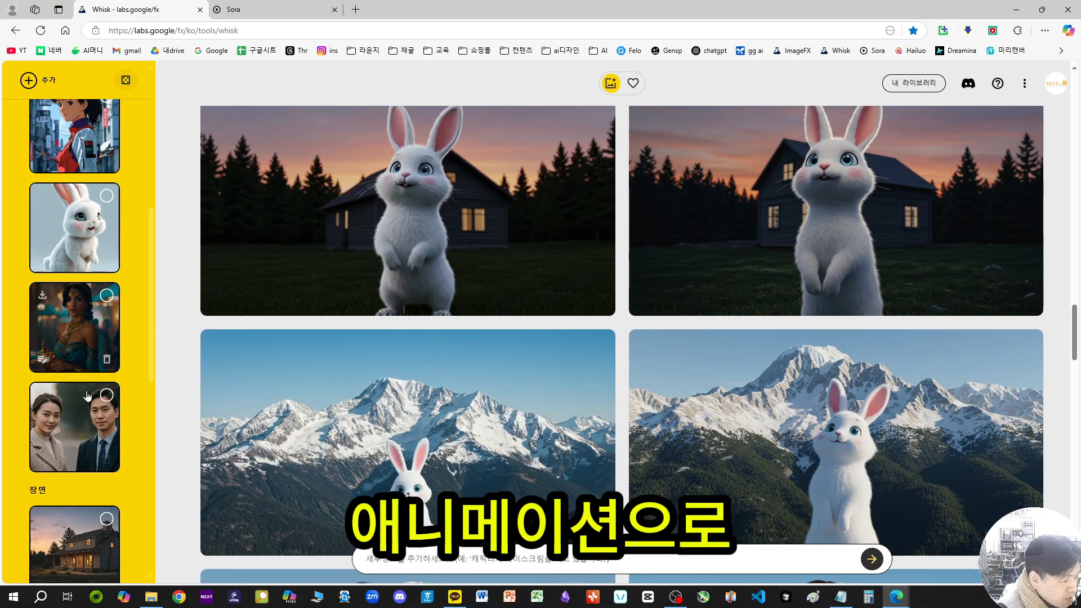
scroll(394, 338, down, 2)
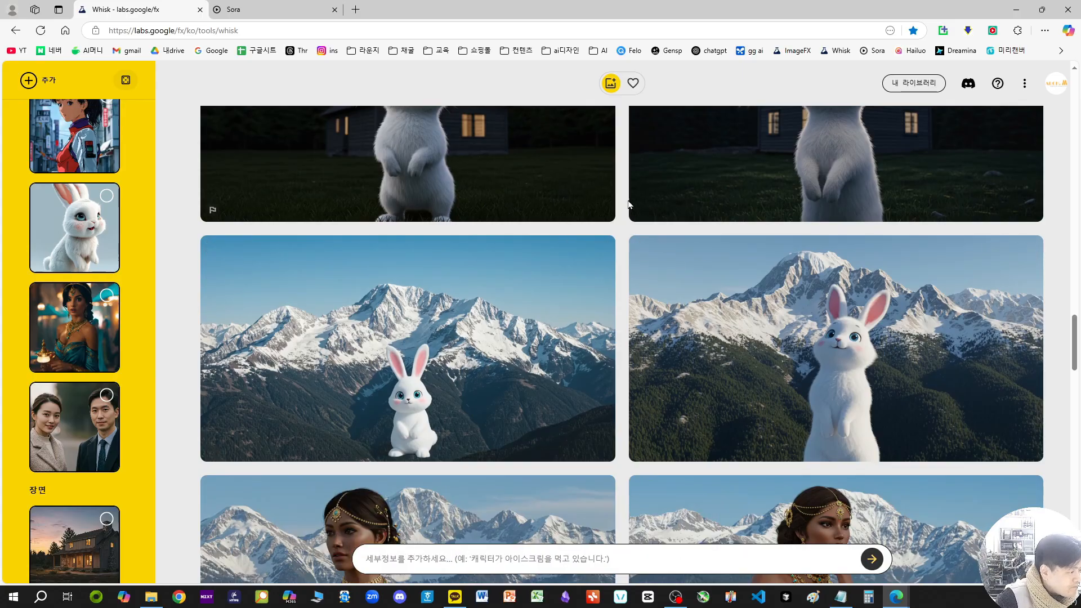
key(ctrl+Print)
drag(633, 238, 1039, 459)
Step: Paste the captured rabbit image into Sora's video prompt and generate a 16:9, 480p, 5-second video from it
click(285, 11)
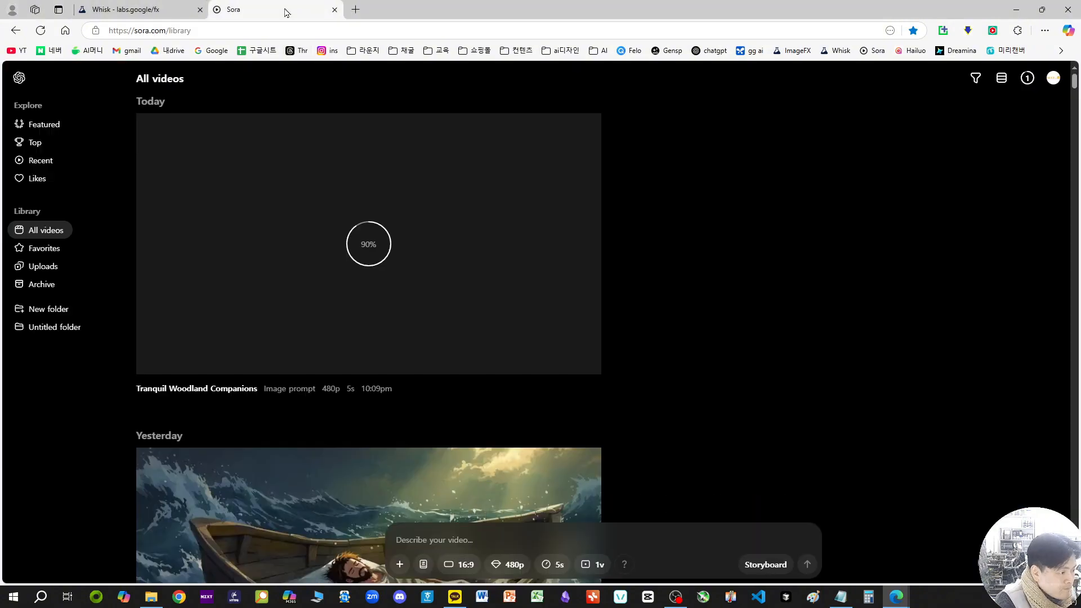
key(ctrl+v)
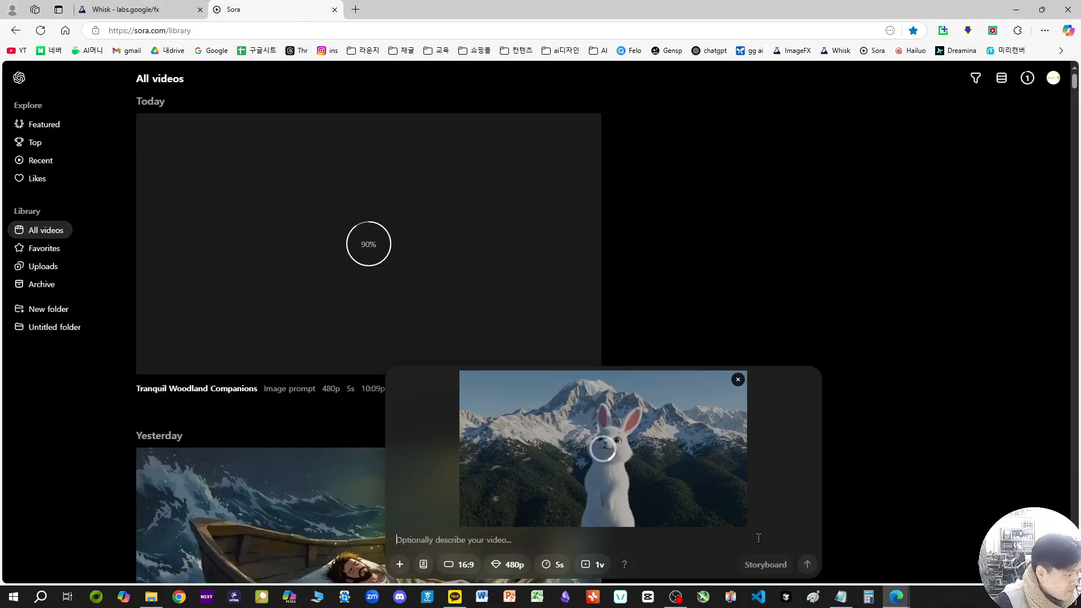
click(809, 562)
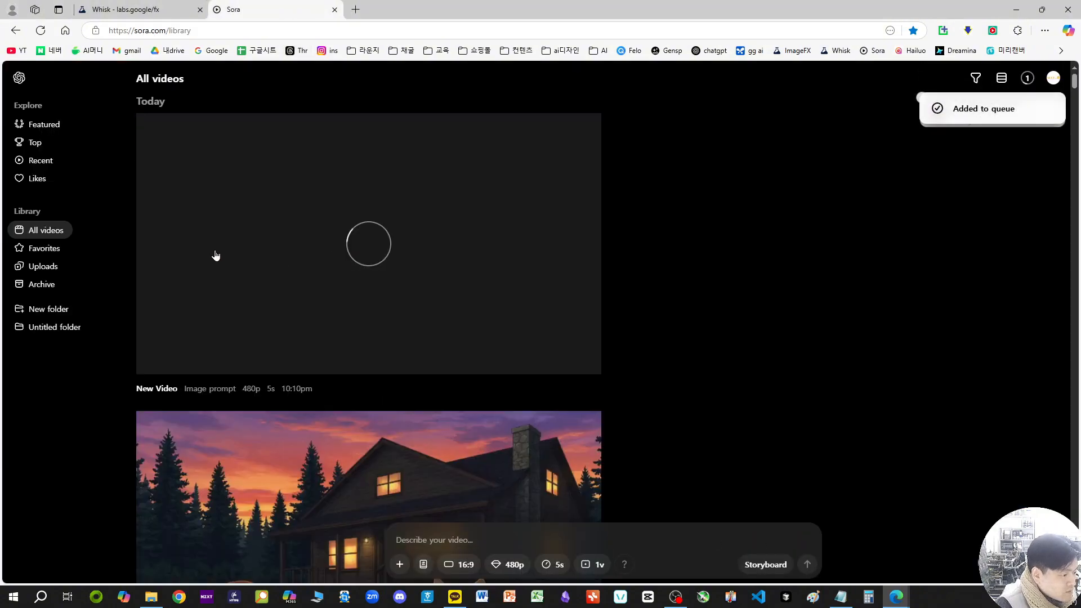
Step: Watch the finished turtle-and-kitten video enlarged and return to the Sora video library
scroll(534, 336, down, 5)
click(445, 246)
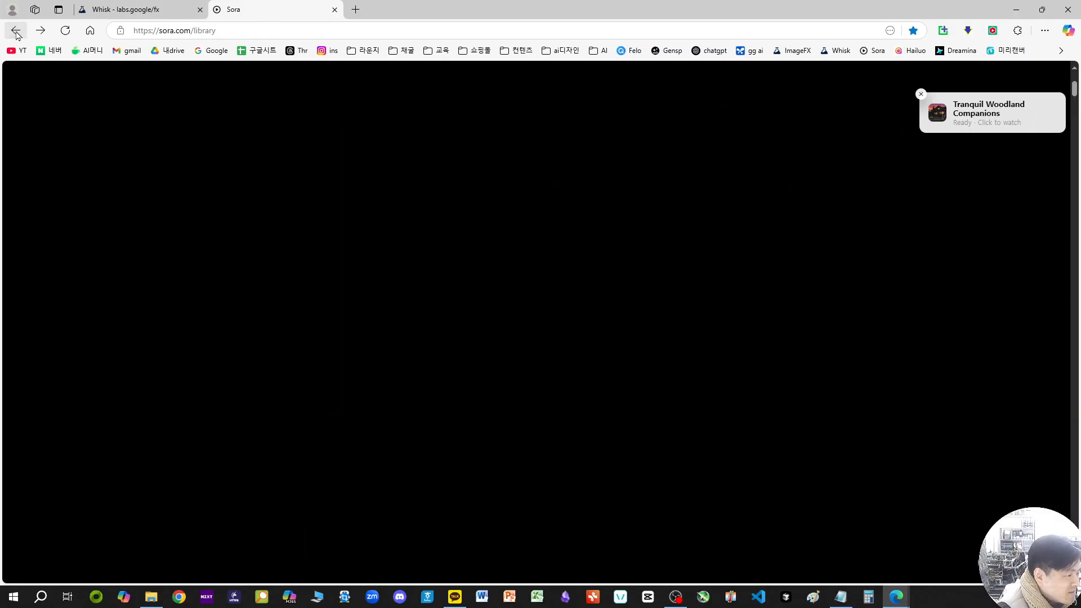
click(15, 30)
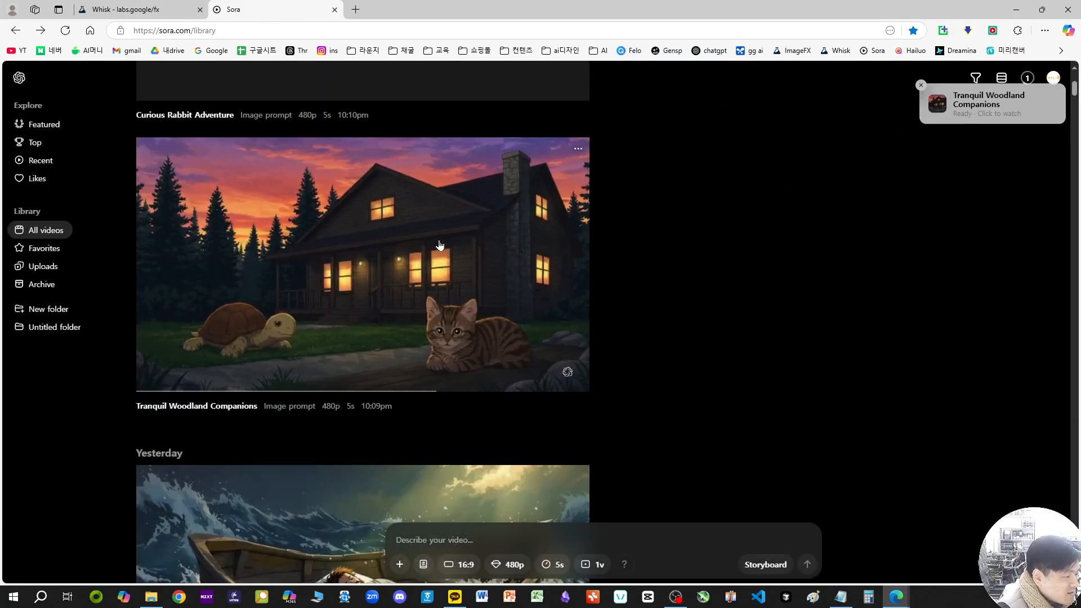
Step: Open Hailuo AI in a new browser tab and go to its video creation page
click(357, 10)
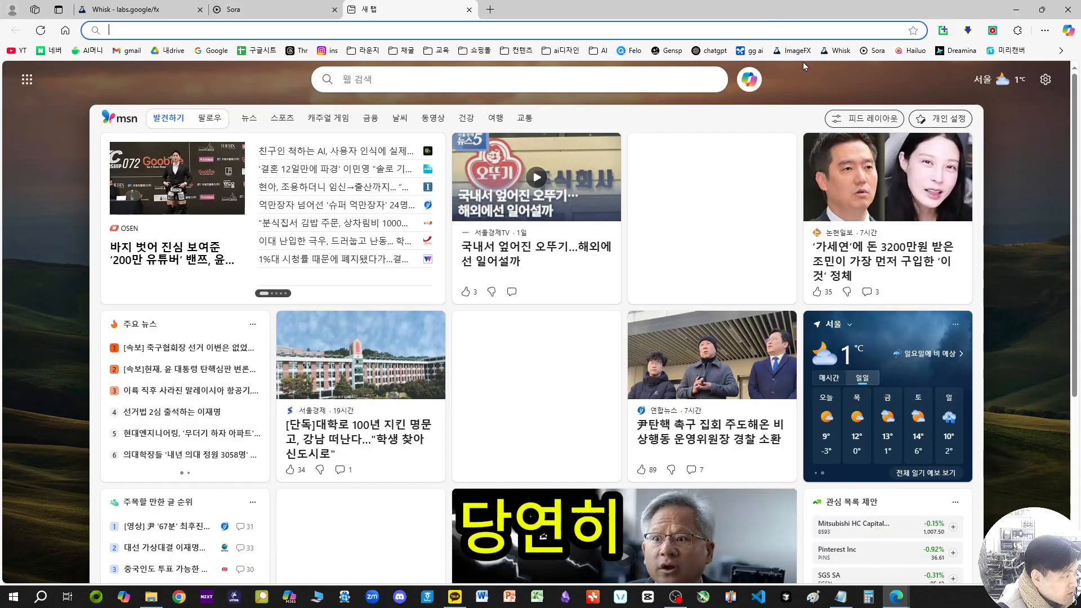
click(912, 50)
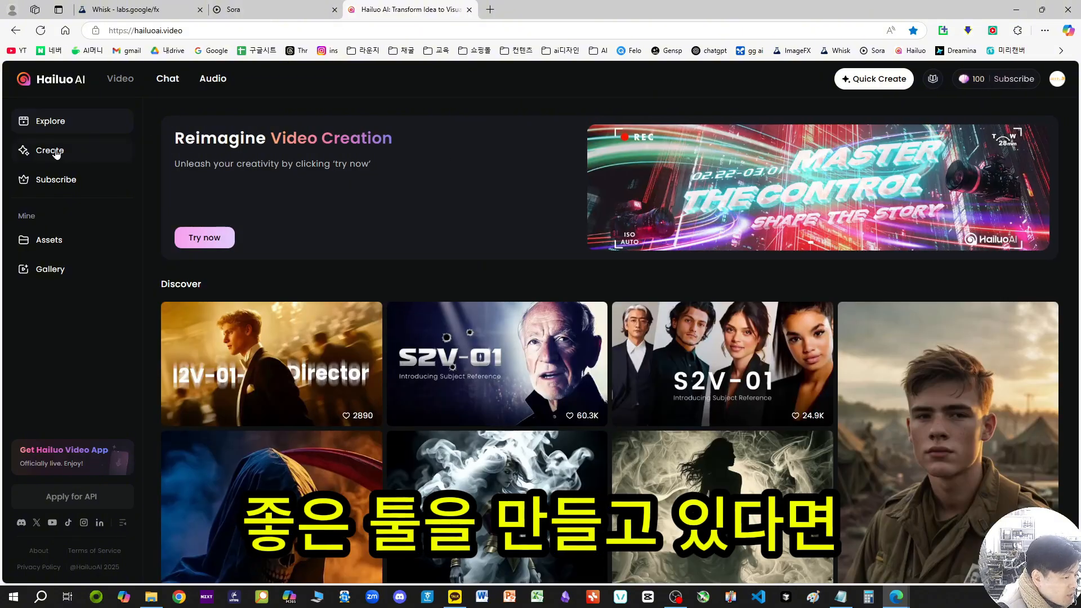
click(55, 154)
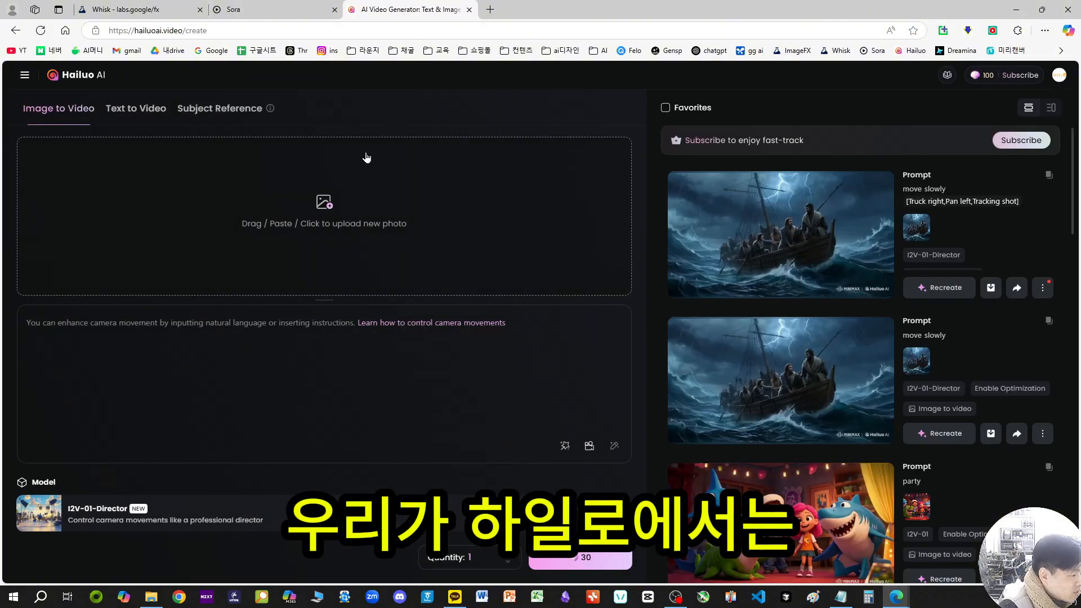
Step: Upload the turtle-and-kitten screenshot 20250226_220922.png from the desktop as the Image to Video source
click(427, 219)
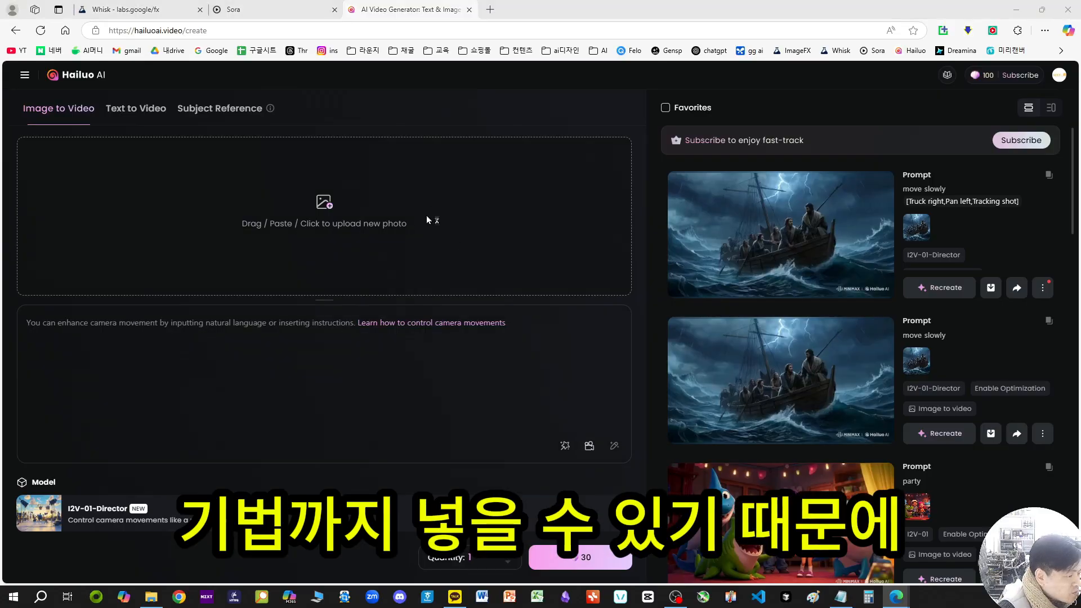
scroll(494, 212, down, 3)
scroll(494, 212, up, 3)
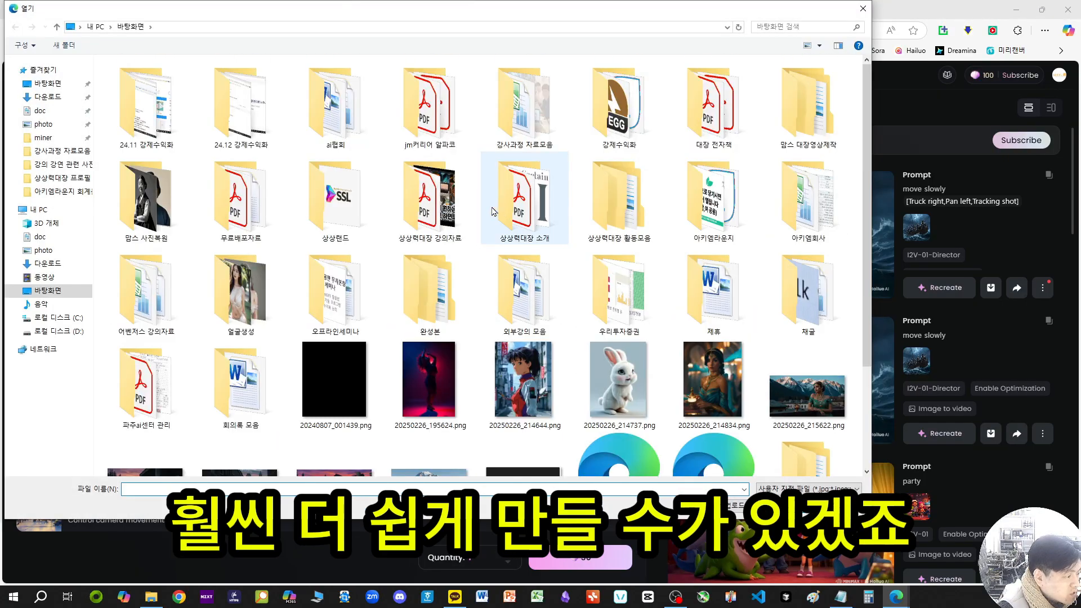
scroll(709, 393, down, 3)
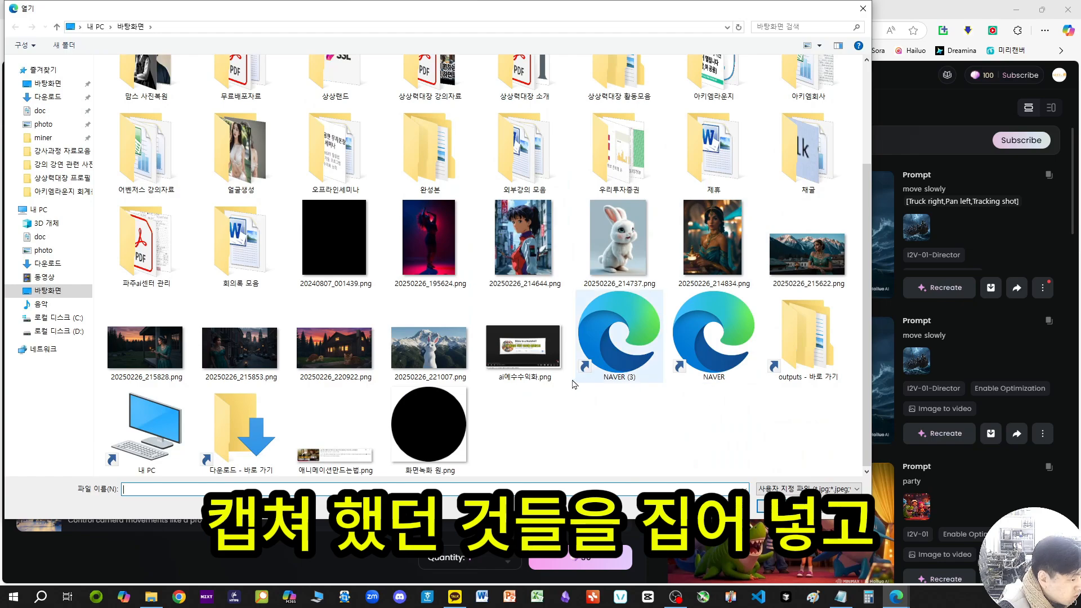
double_click(348, 352)
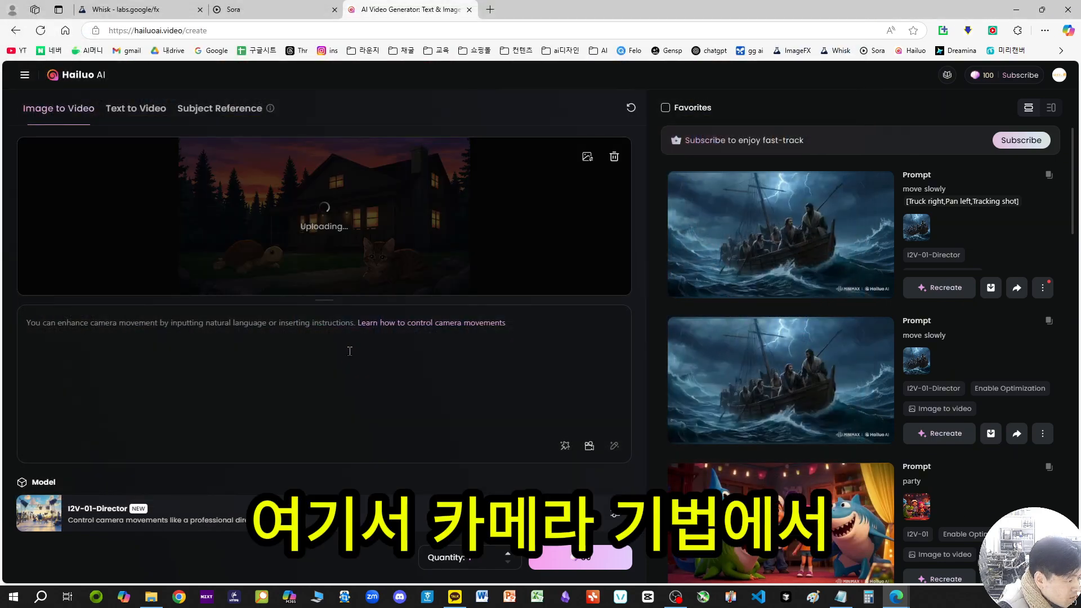
Step: Apply the Right circling cinematic shot to the prompt and generate the Hailuo video with the I2V-01-Director model
click(589, 446)
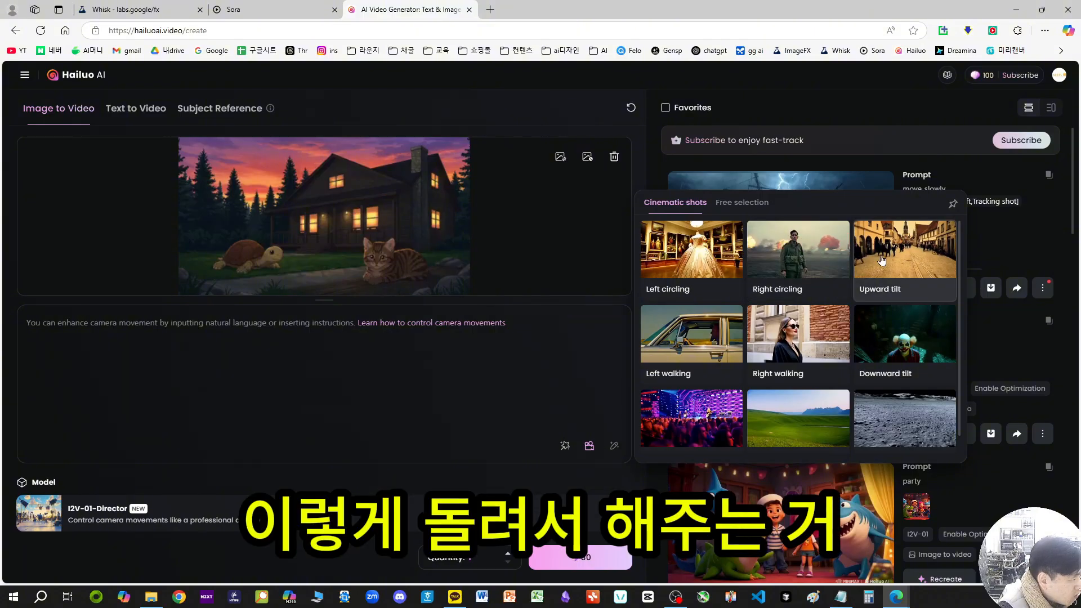
click(793, 254)
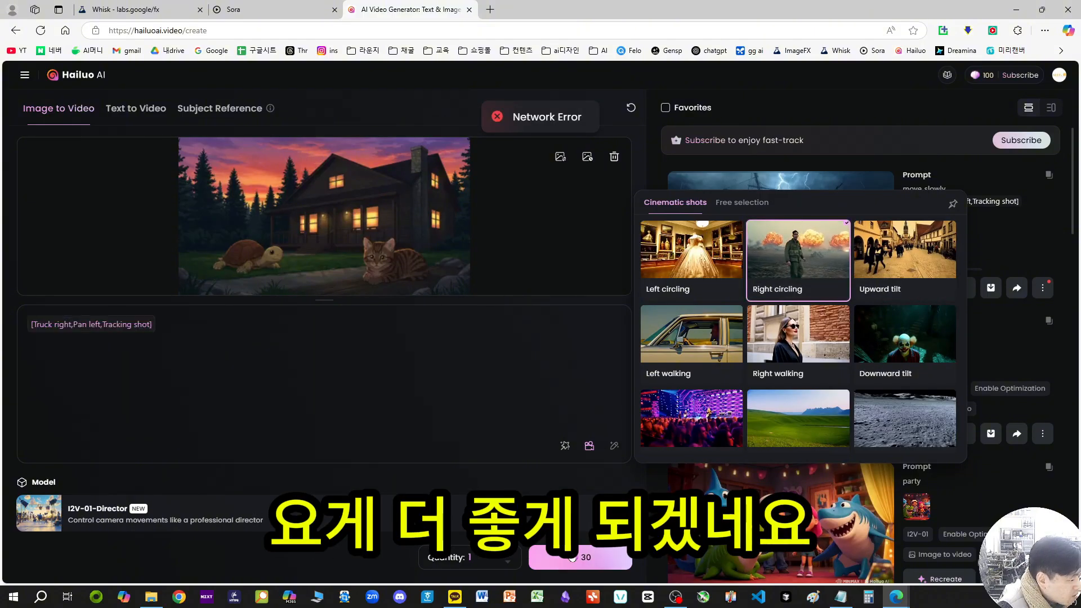
click(587, 560)
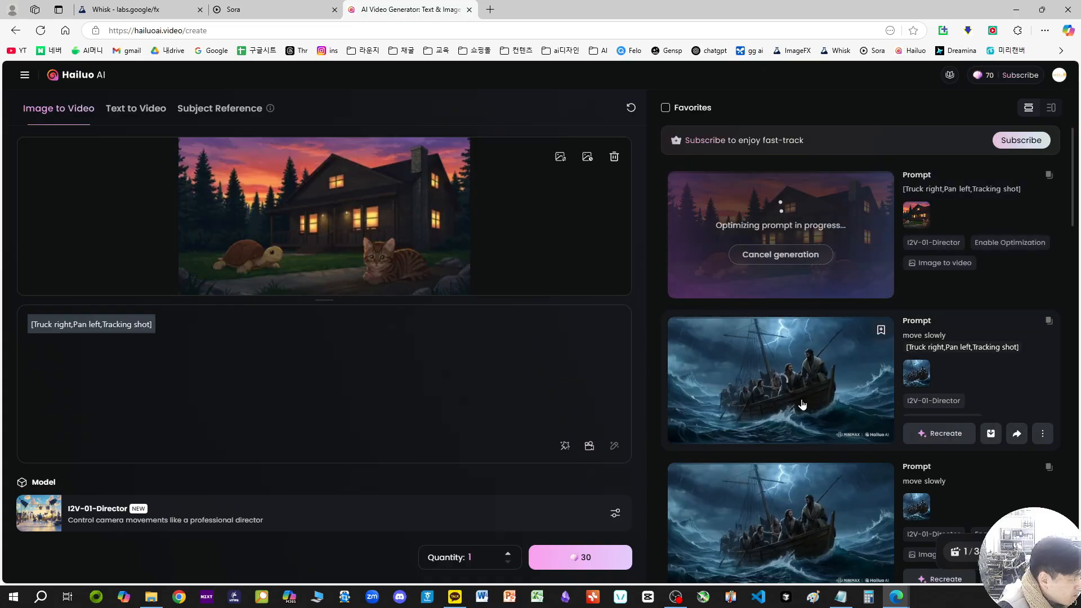
Step: Check the new video in Hailuo's creation list and the rabbit video's progress in the Sora library
scroll(803, 405, down, 2)
scroll(811, 321, up, 1)
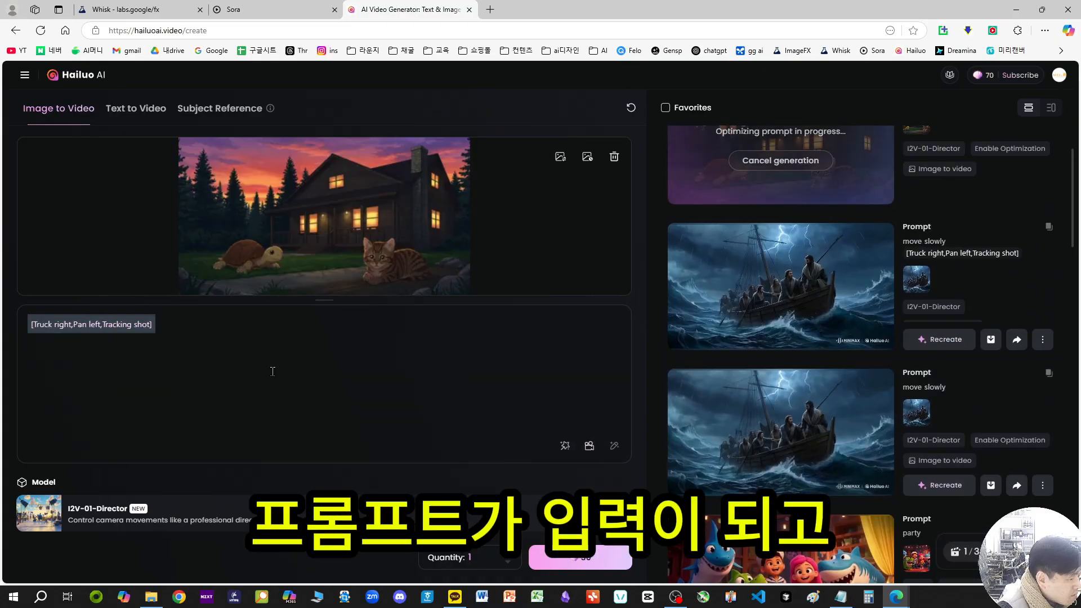
scroll(800, 209, up, 2)
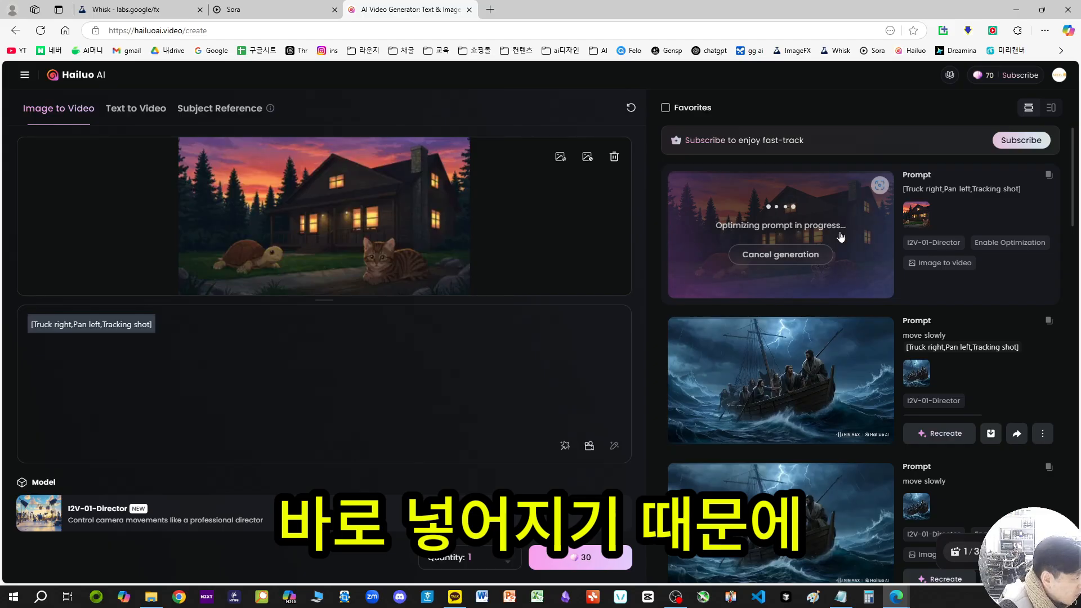
click(264, 9)
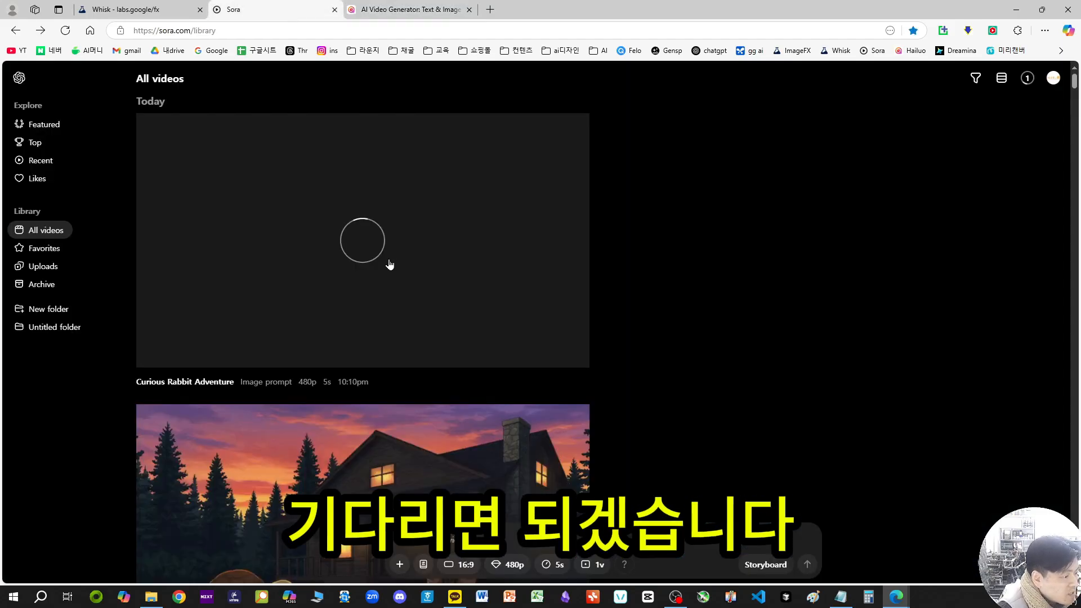
Step: Return to Whisk and review the generated images together with the subject, scene and style references
click(111, 10)
scroll(146, 268, down, 6)
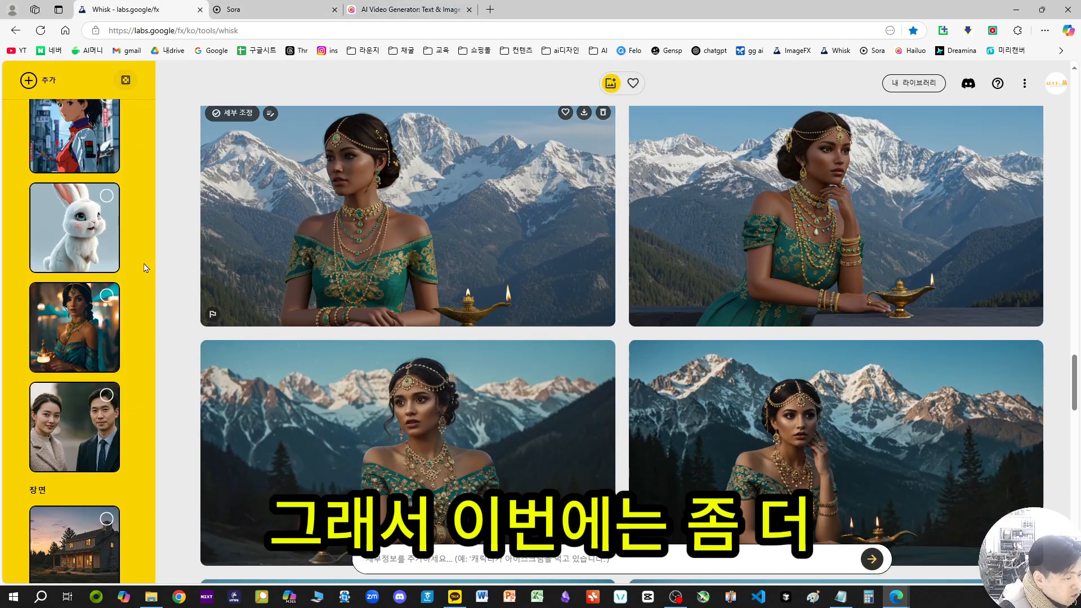
scroll(342, 243, up, 2)
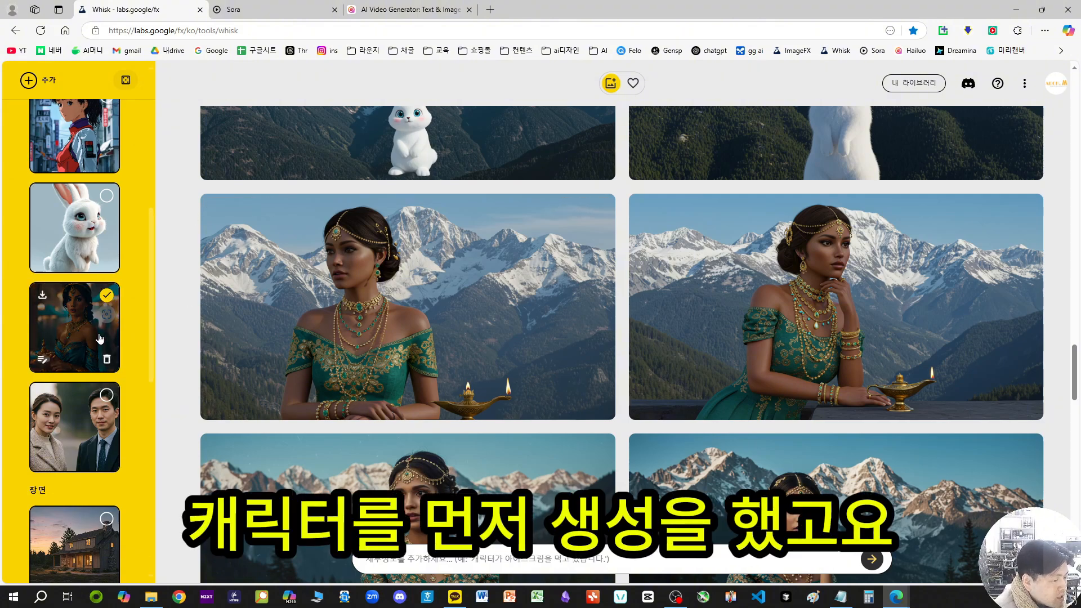
scroll(85, 309, down, 3)
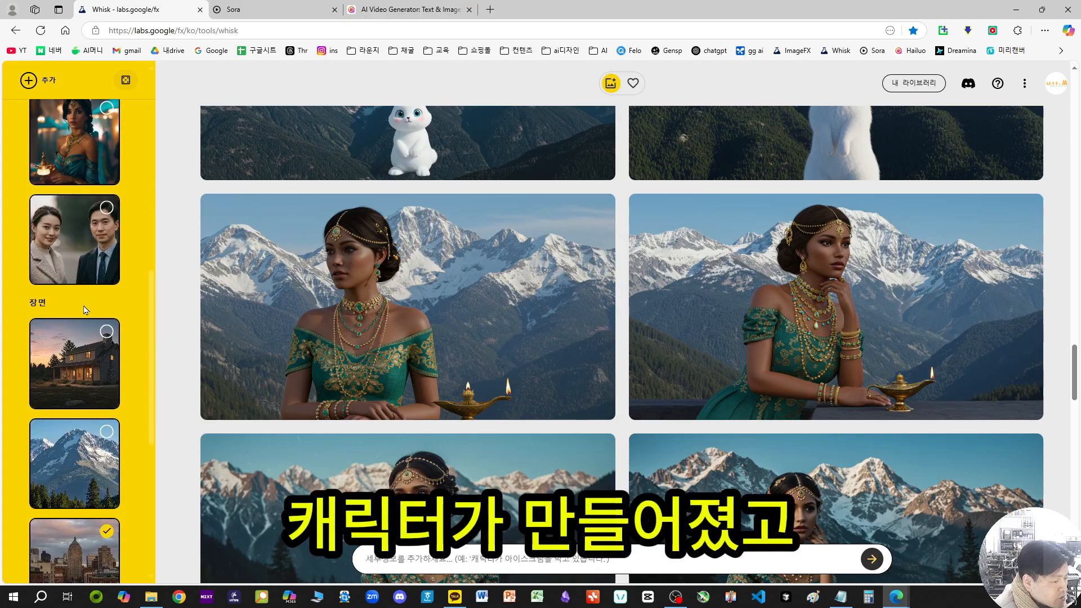
scroll(85, 310, down, 3)
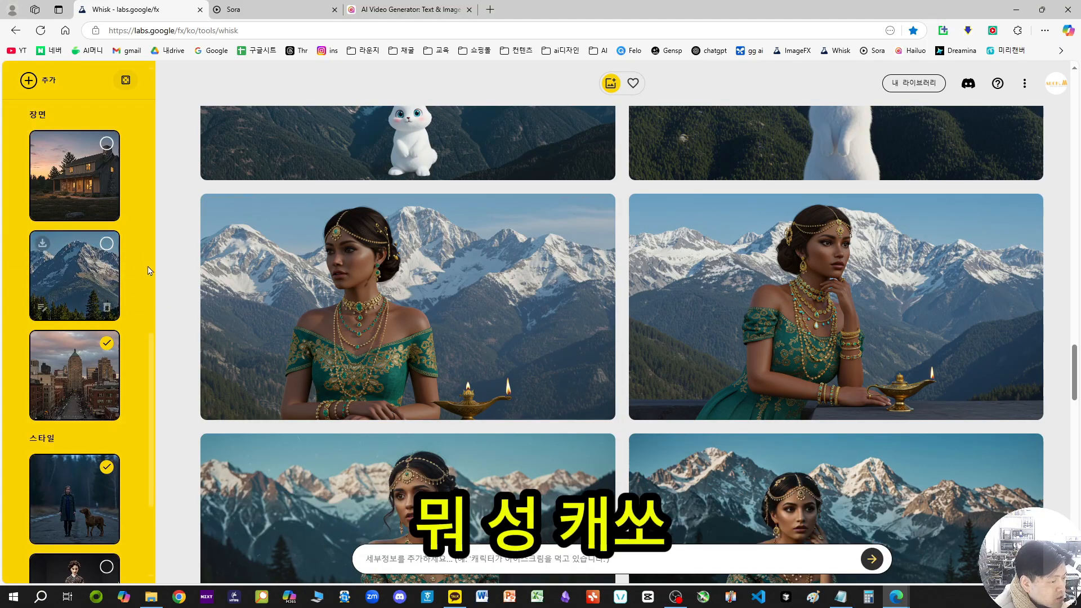
scroll(86, 338, up, 2)
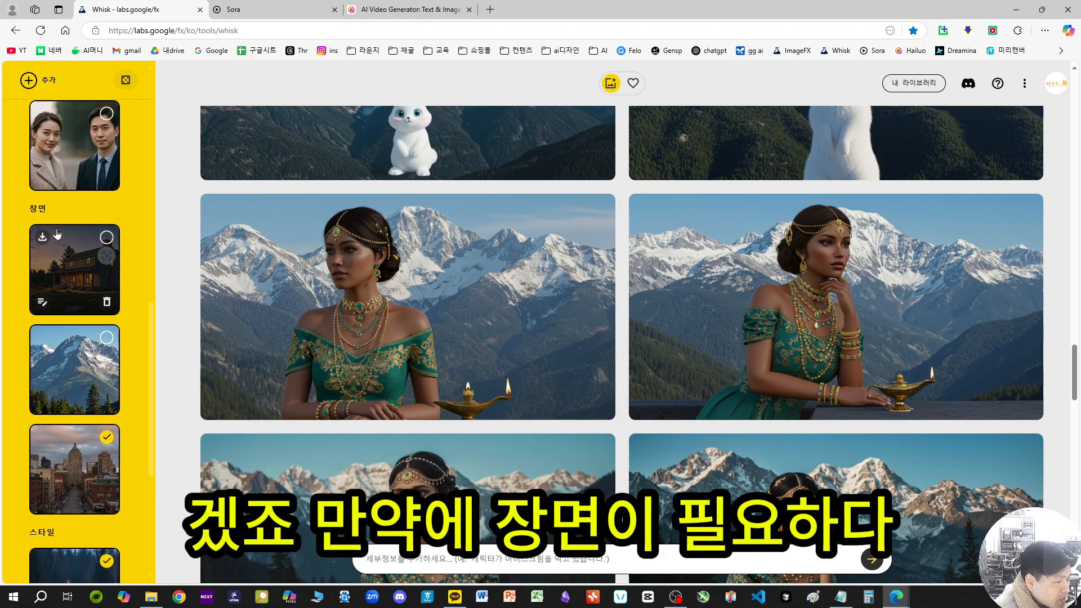
scroll(79, 141, up, 7)
Step: Add a new scene reference in Whisk and generate its image from the text "castle"
click(29, 80)
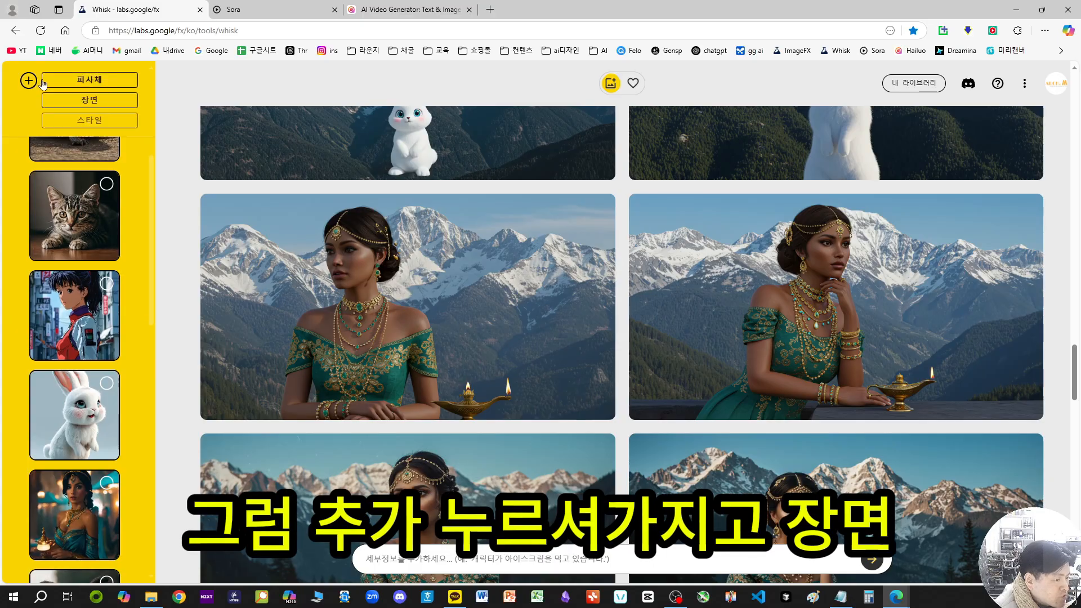
click(103, 101)
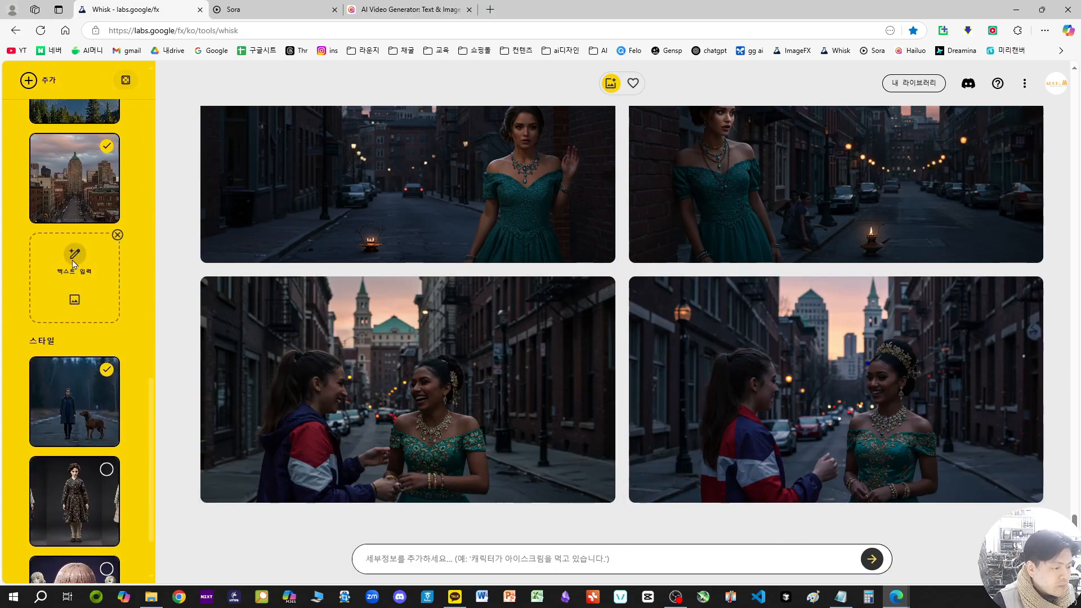
click(74, 259)
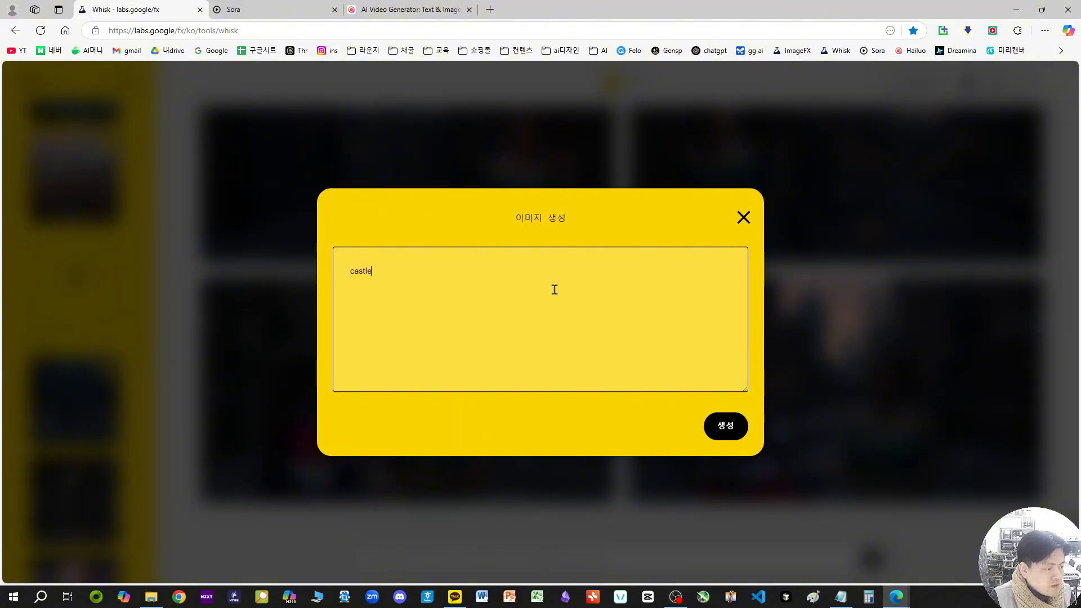
key(Return)
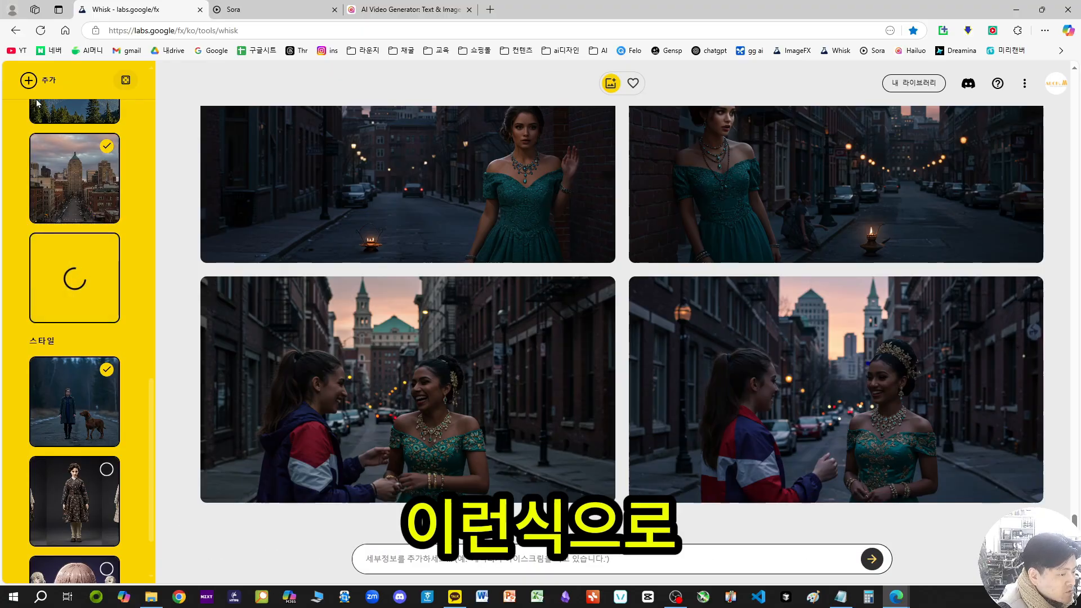
Step: Keep the castle scene active and select the lamp-holding woman in the teal dress as a subject
scroll(73, 276, down, 2)
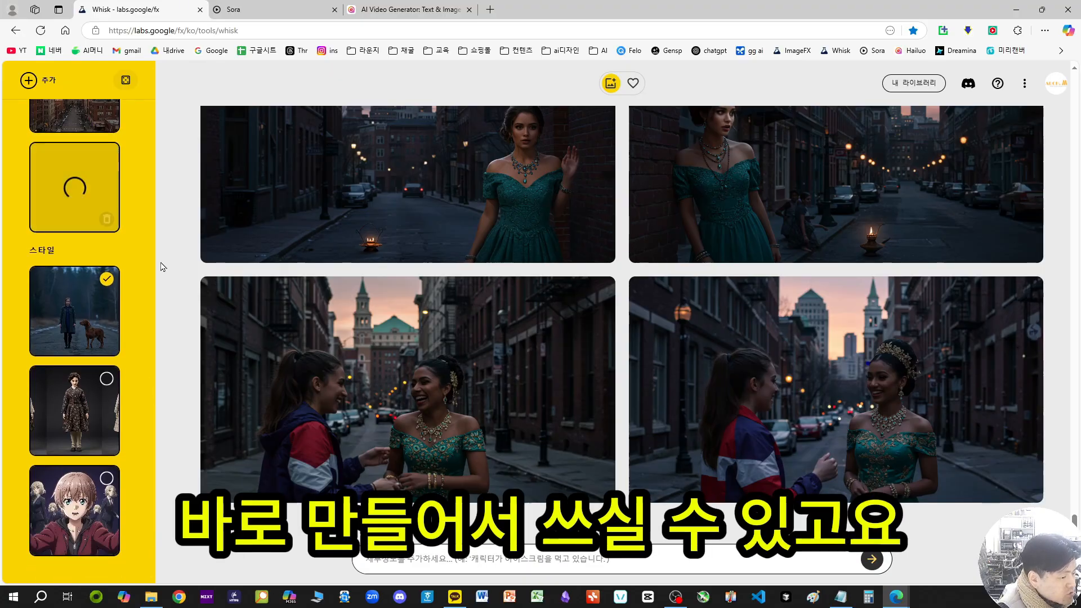
scroll(84, 428, up, 5)
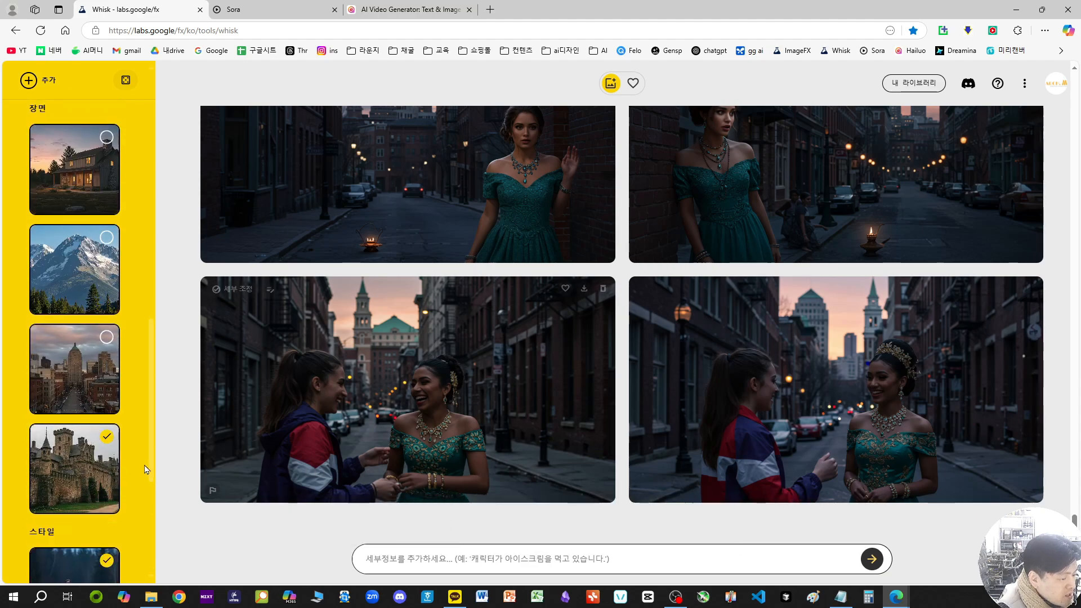
scroll(76, 467, up, 7)
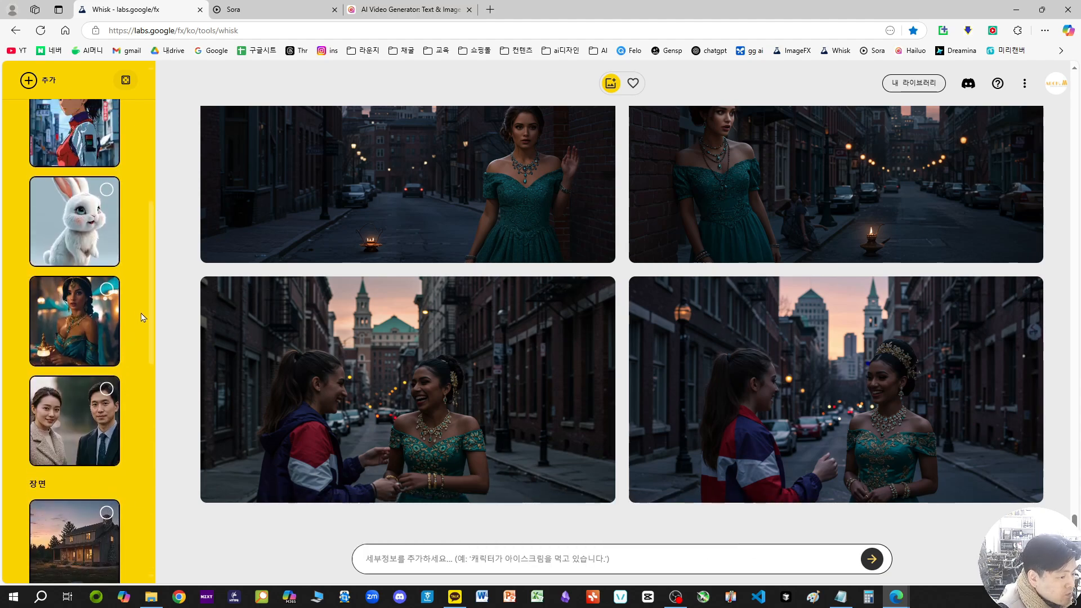
scroll(144, 332, down, 5)
scroll(138, 326, up, 6)
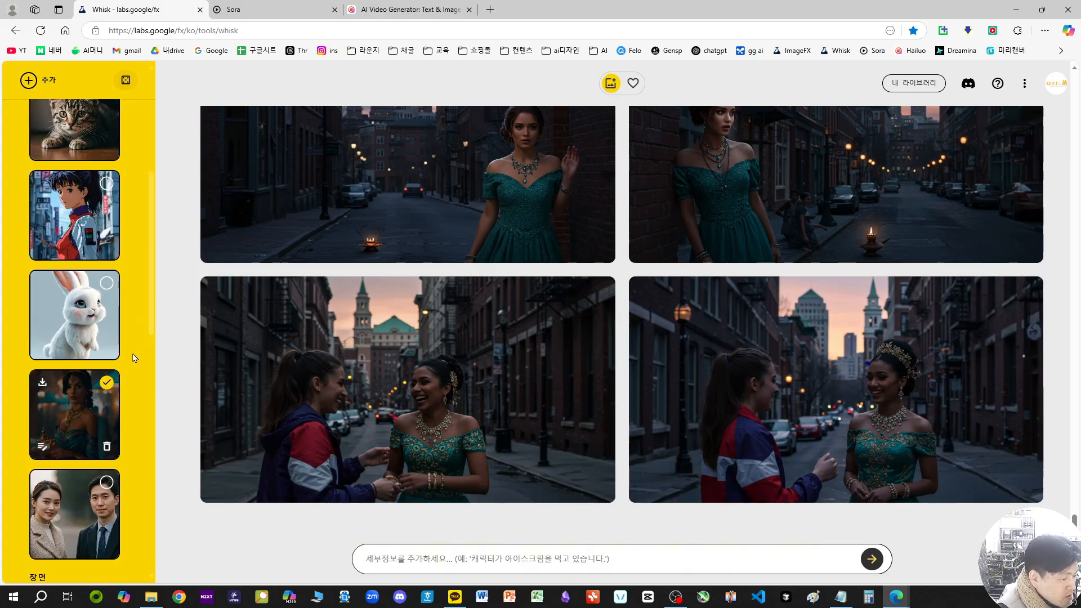
scroll(129, 327, up, 1)
scroll(125, 317, up, 3)
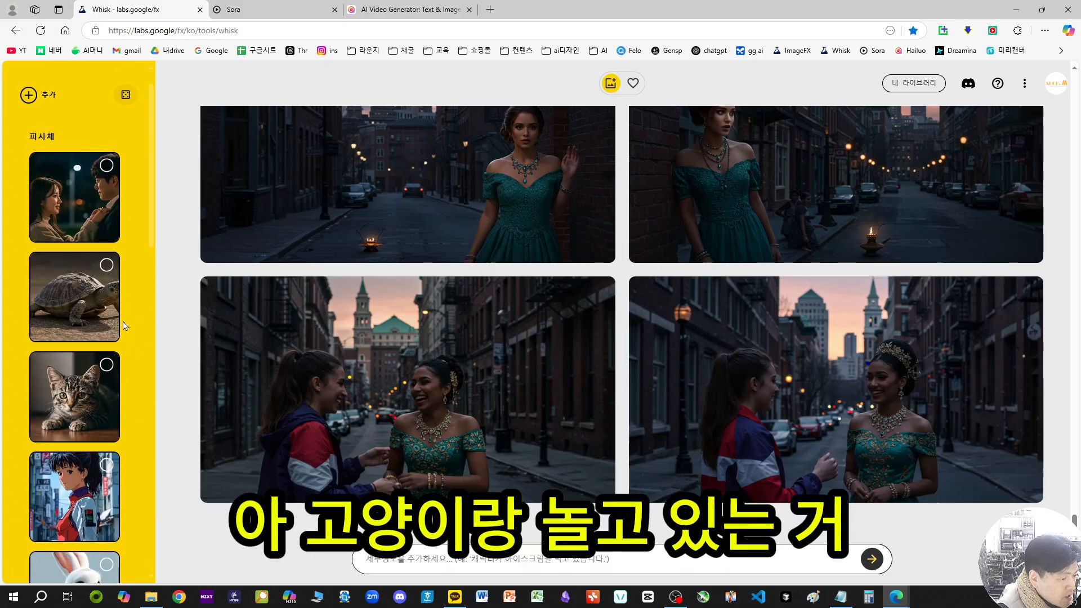
Step: Add the cat as a second subject and generate new images with the castle scene, without a text prompt
click(93, 397)
scroll(93, 397, down, 2)
scroll(93, 397, down, 8)
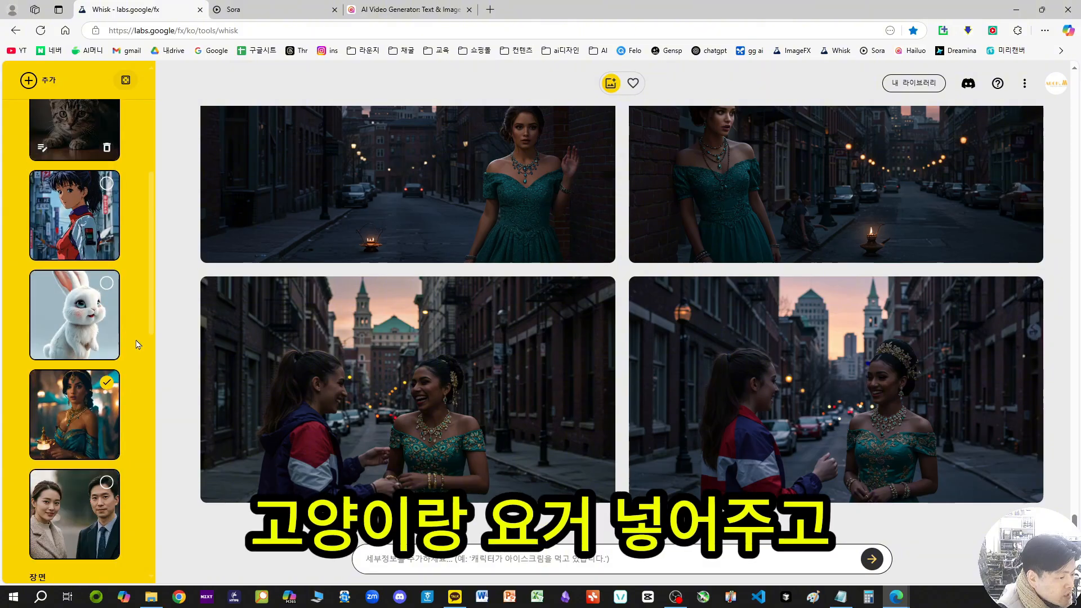
scroll(142, 369, down, 5)
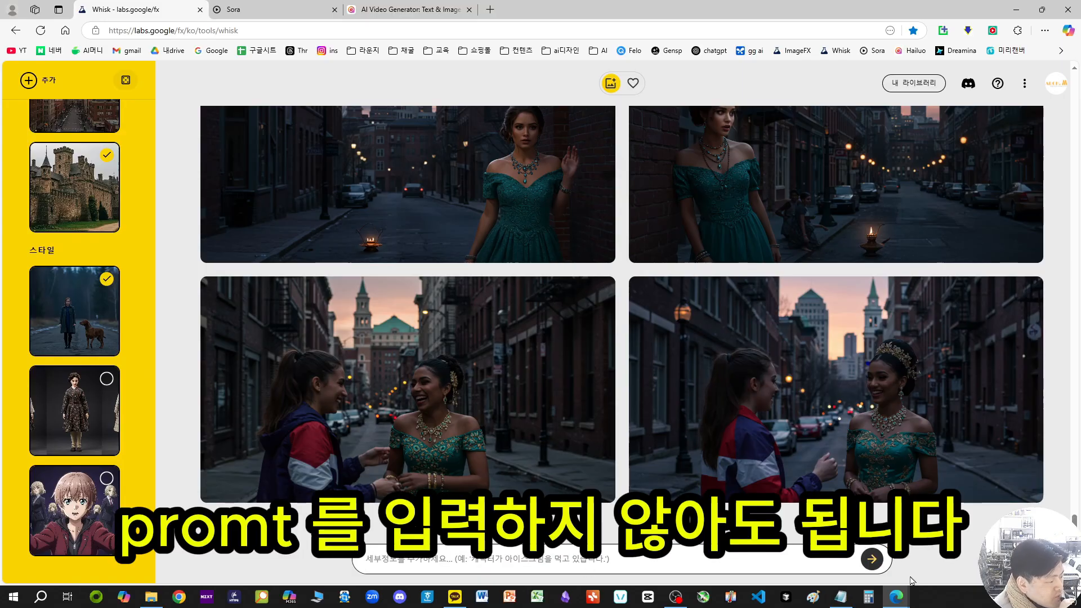
click(873, 563)
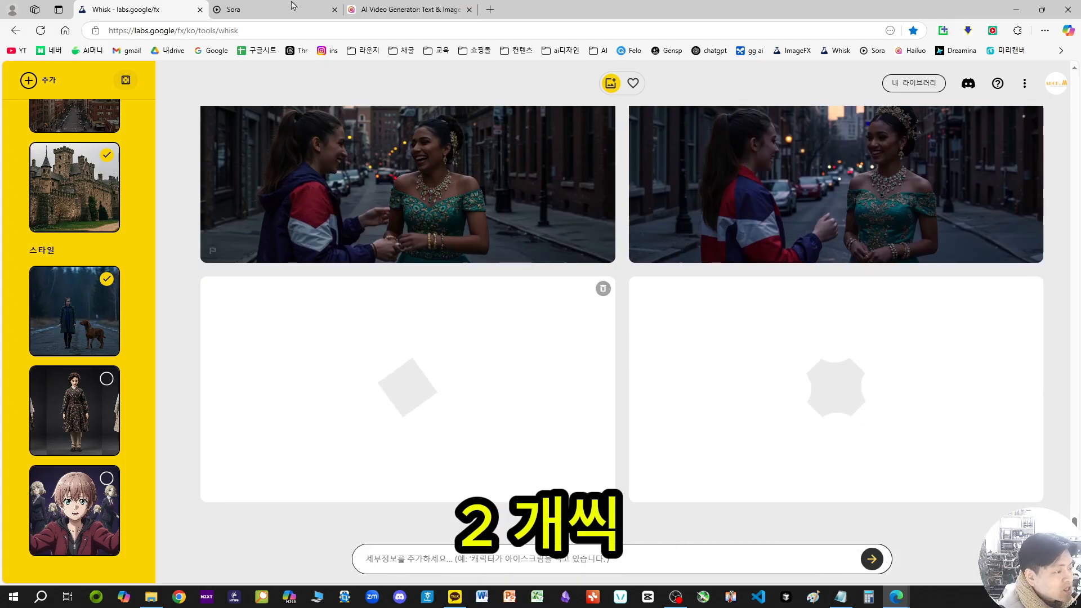
Step: Switch to Sora, watch the Curious Rabbit Adventure video and return to the library
click(265, 10)
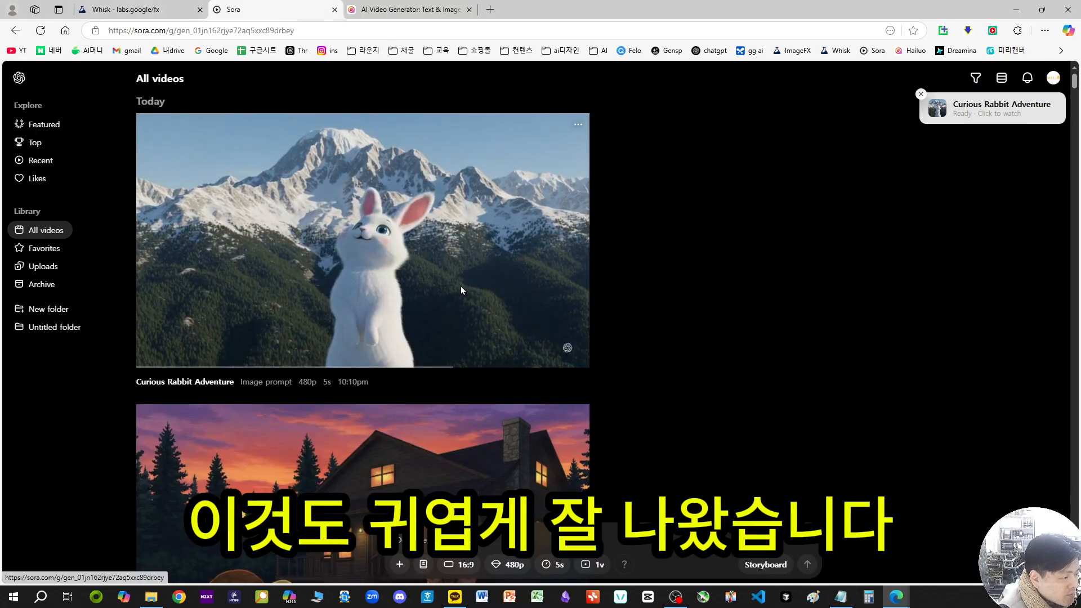
click(362, 288)
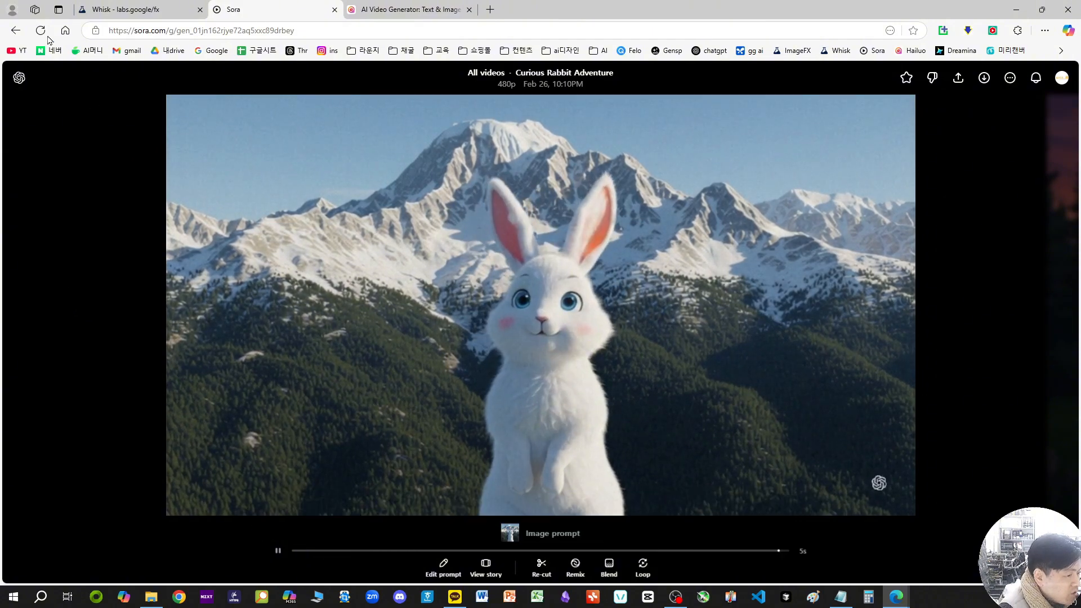
click(19, 34)
Step: Switch to Hailuo AI, watch the two "move slowly" boat videos and return to the creation page
click(396, 16)
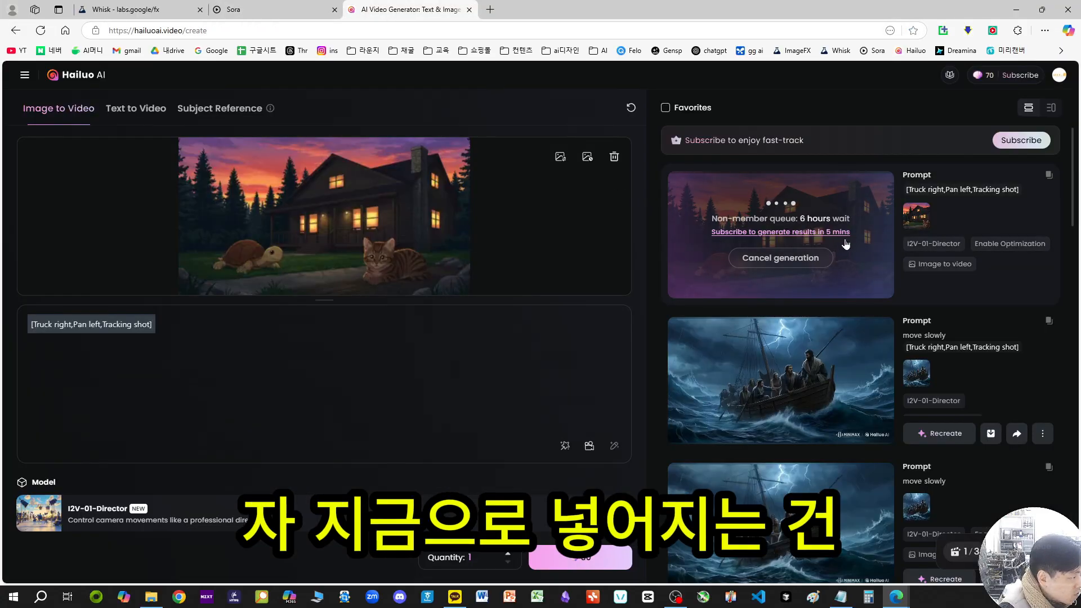
click(812, 409)
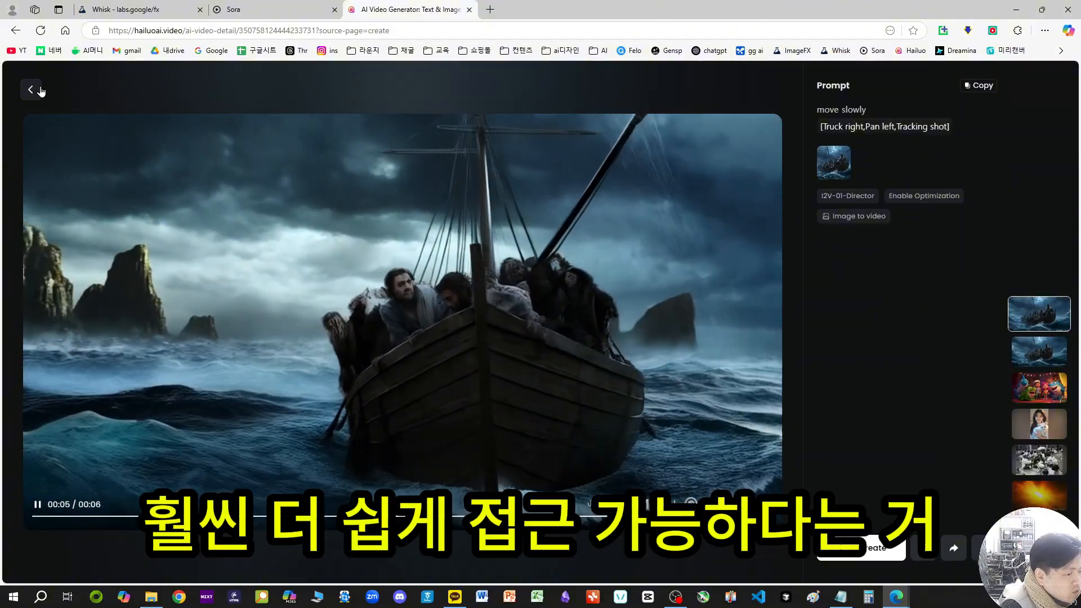
key(alt+Left)
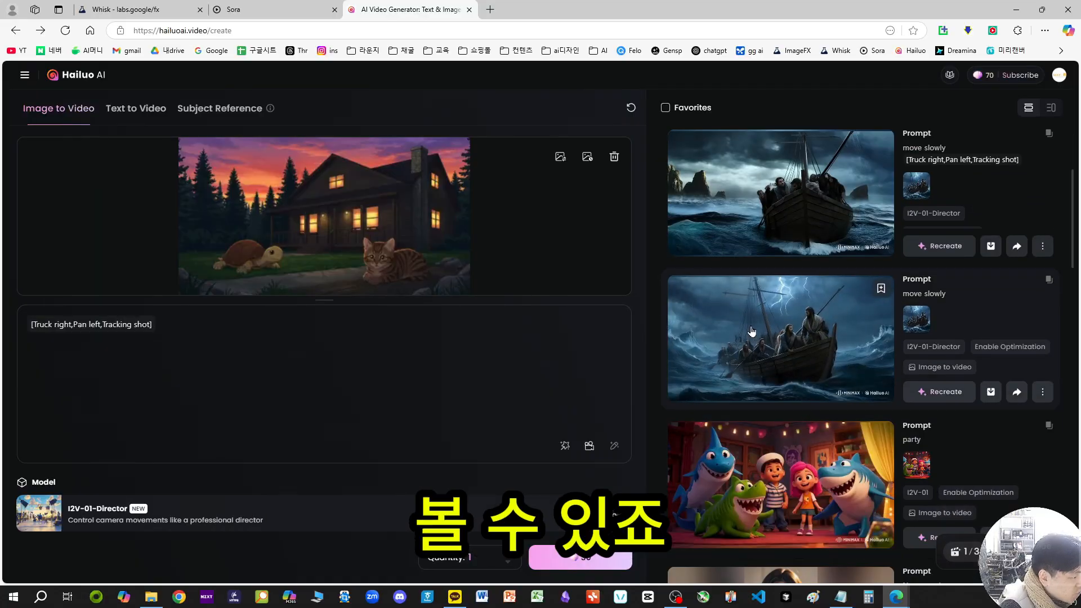
click(789, 361)
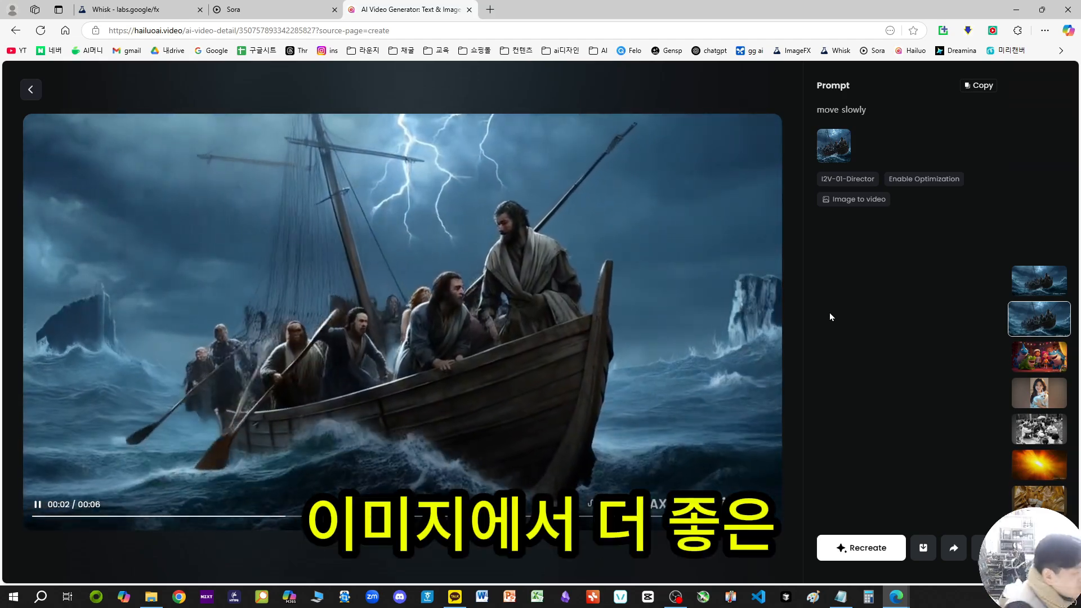
click(26, 91)
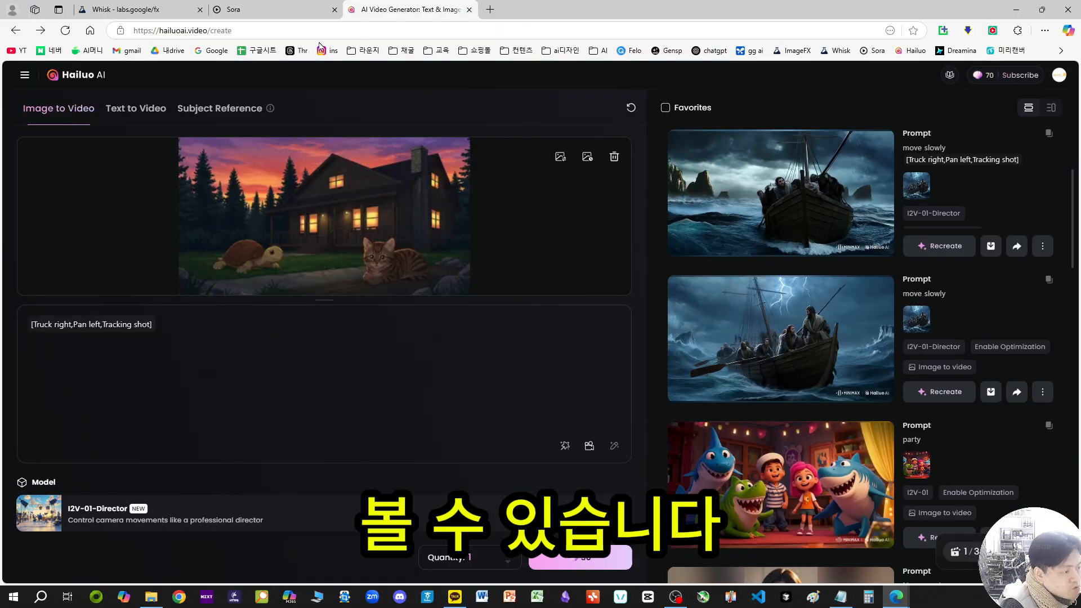
Step: Look over the Sora library videos and return to Whisk to review the new castle images with their references
click(297, 8)
scroll(357, 359, down, 3)
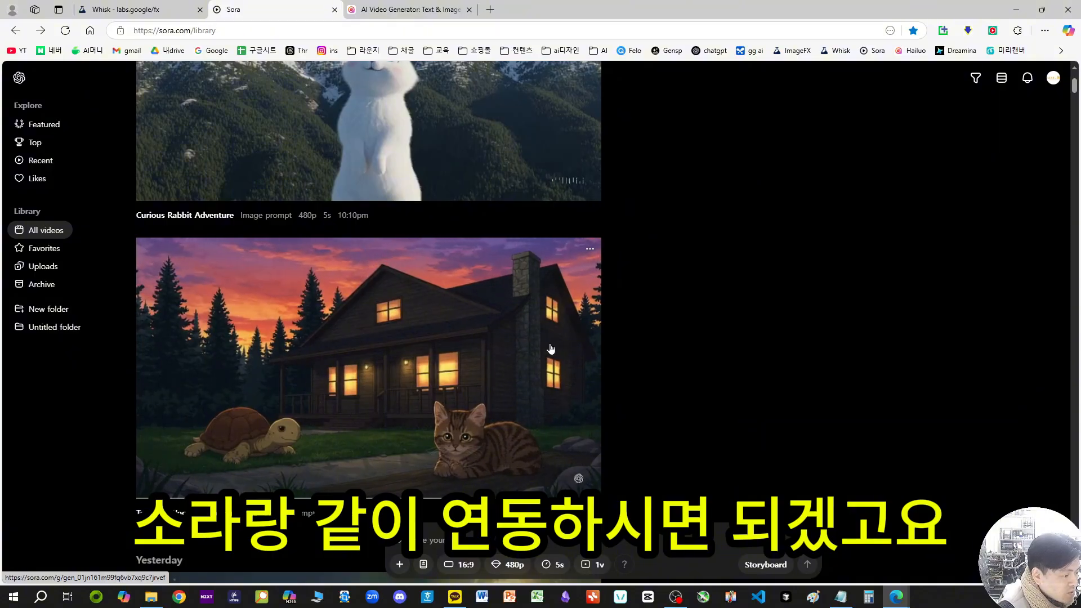
click(134, 6)
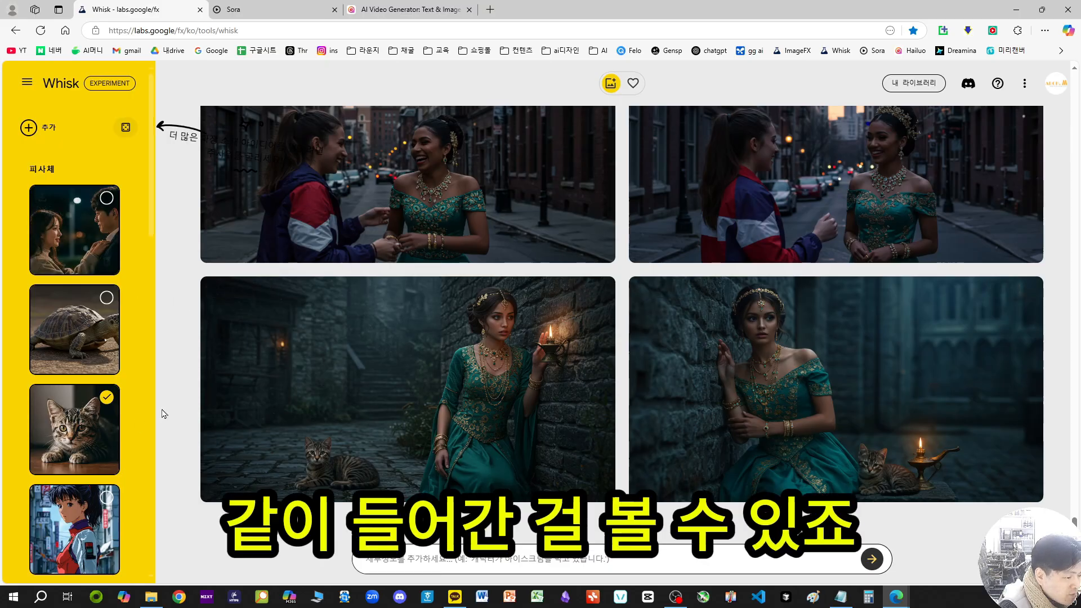
scroll(79, 338, down, 6)
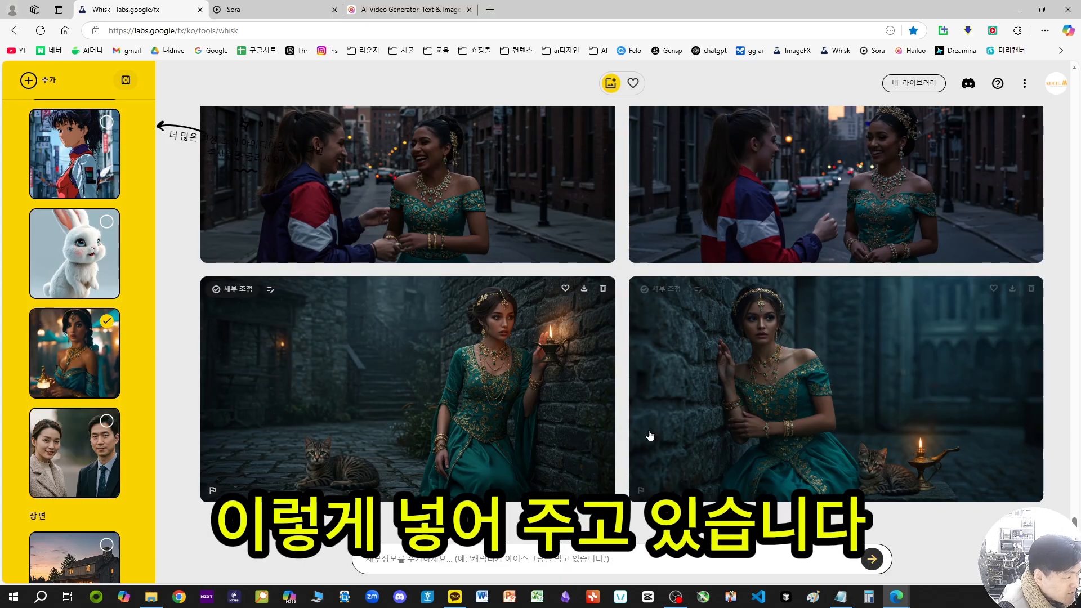
scroll(117, 355, down, 9)
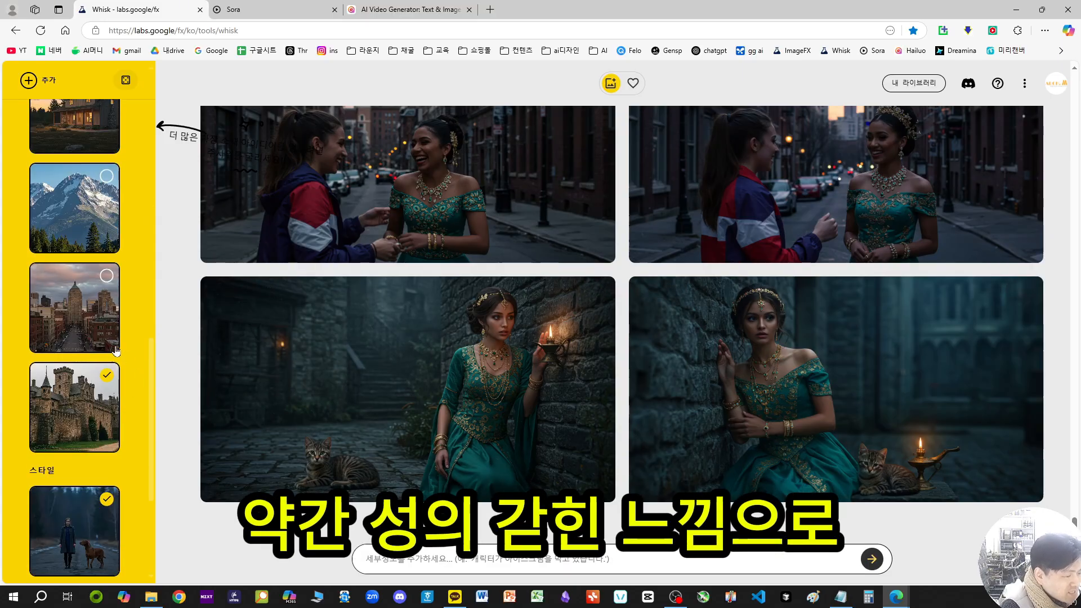
Step: Deselect the castle scene and add a new scene reference generated from the text "forest"
scroll(119, 344, up, 3)
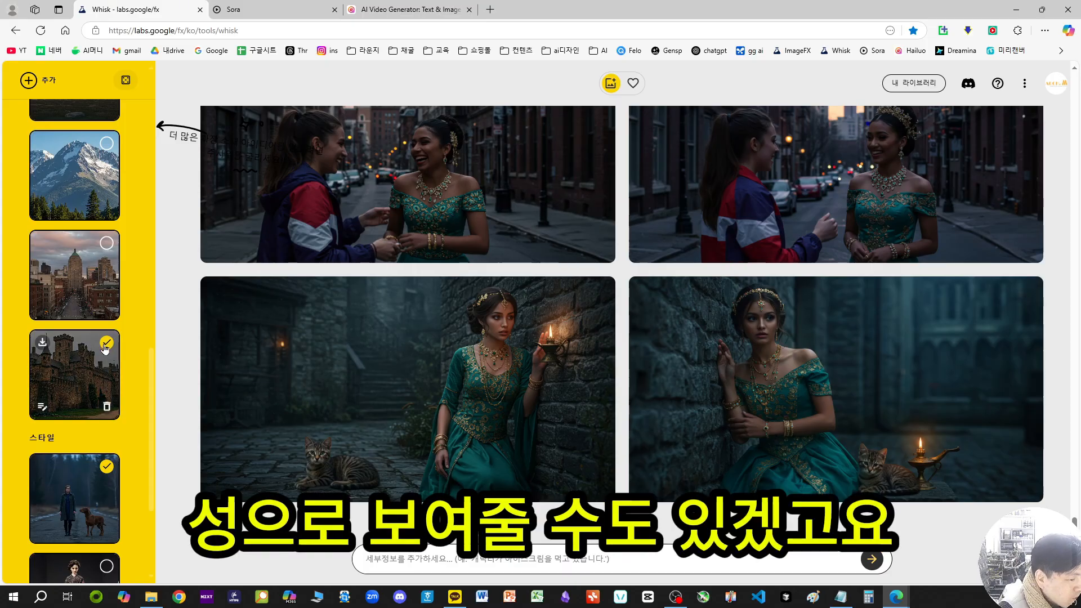
click(106, 344)
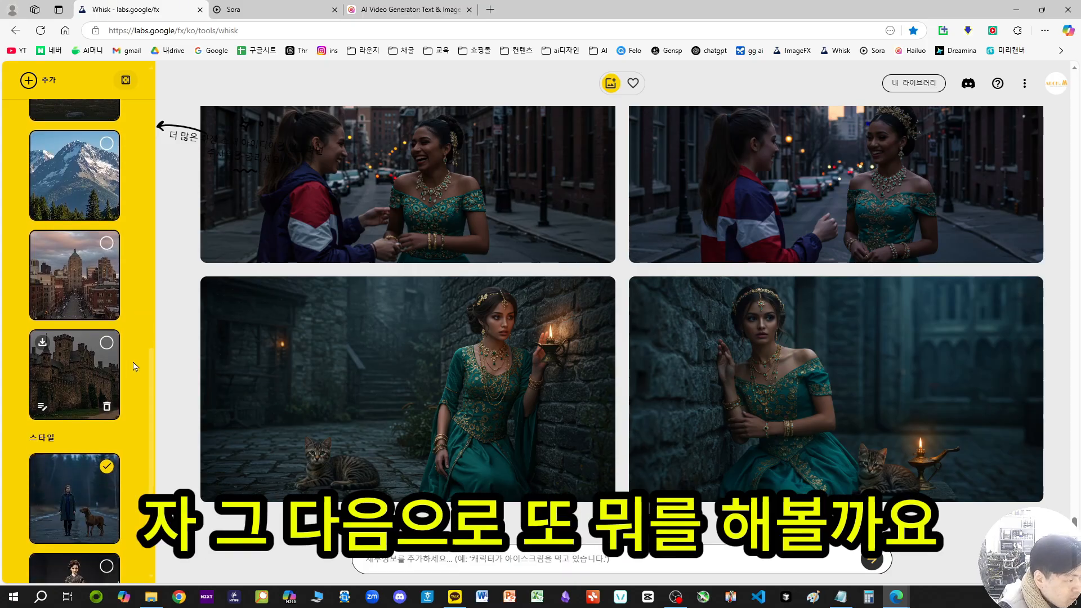
scroll(99, 328, up, 15)
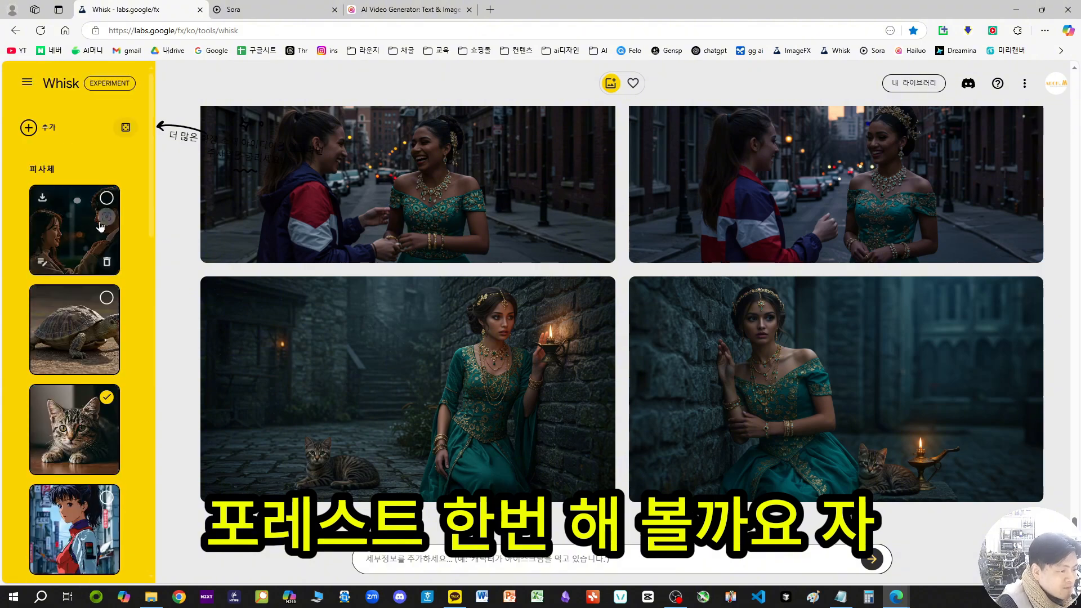
click(45, 129)
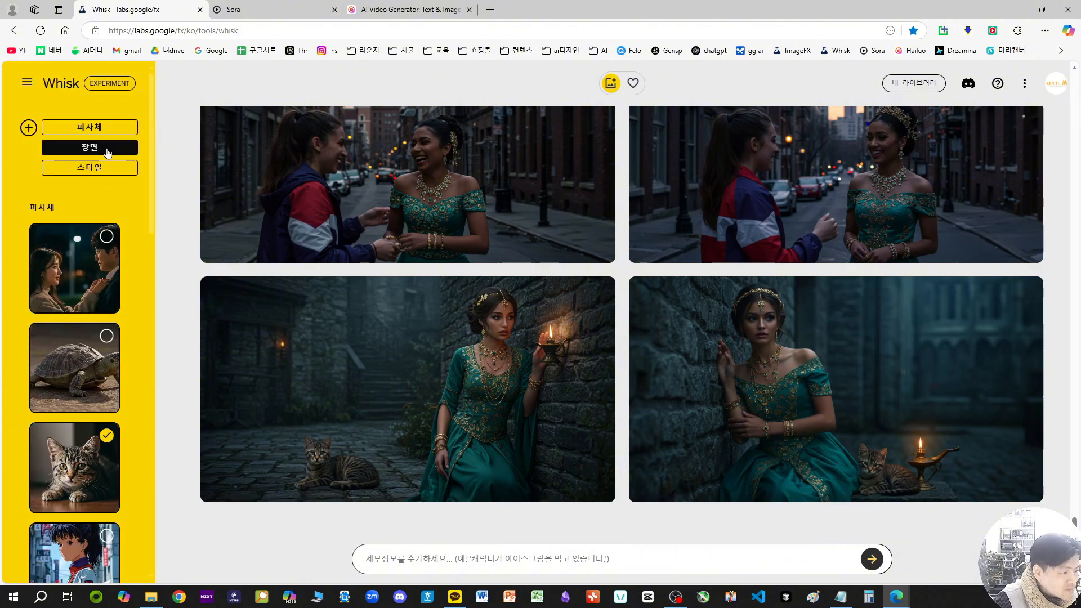
click(107, 149)
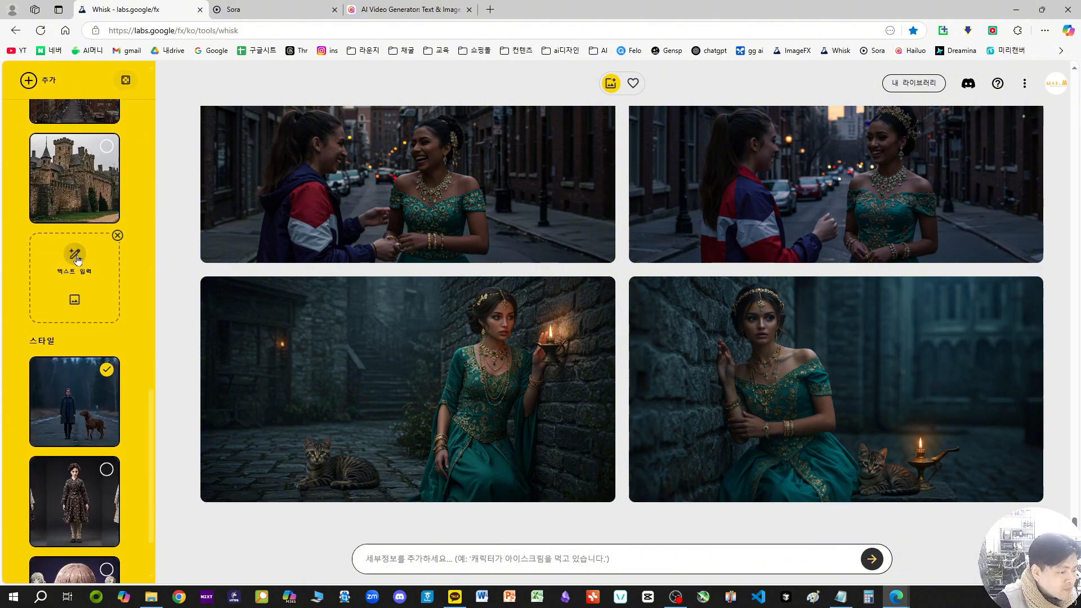
click(77, 258)
text(d)
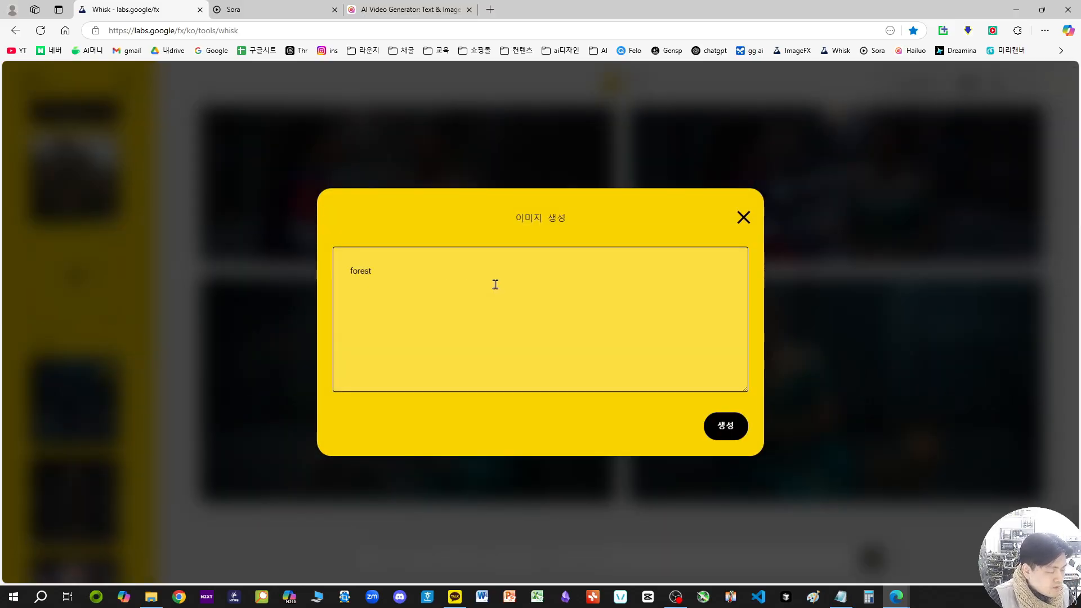
key(Return)
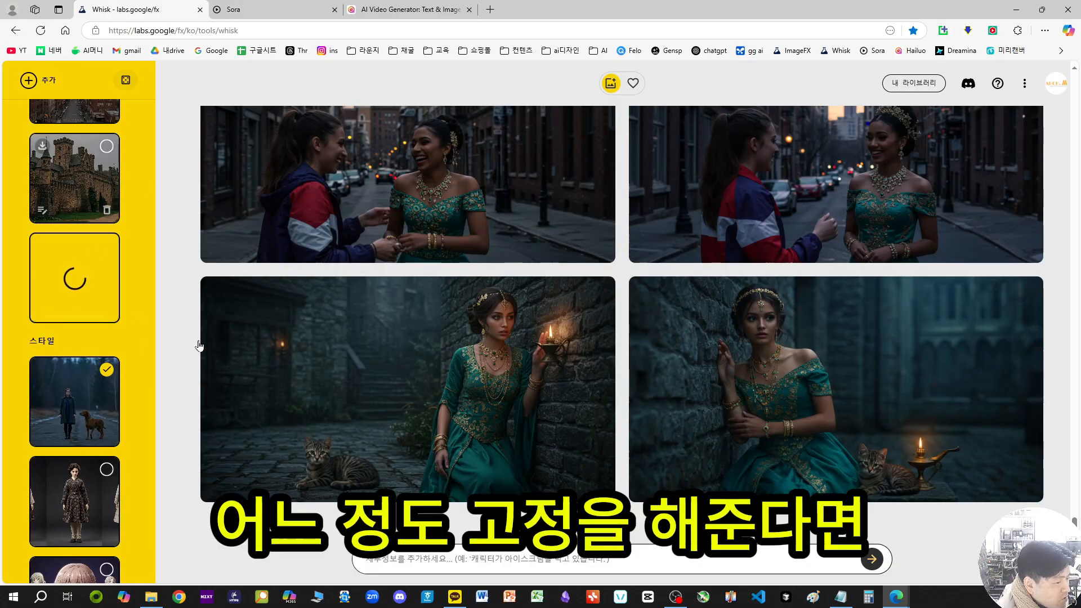
Step: Review the generated images and try the castle scene in place of the forest scene
scroll(733, 332, up, 5)
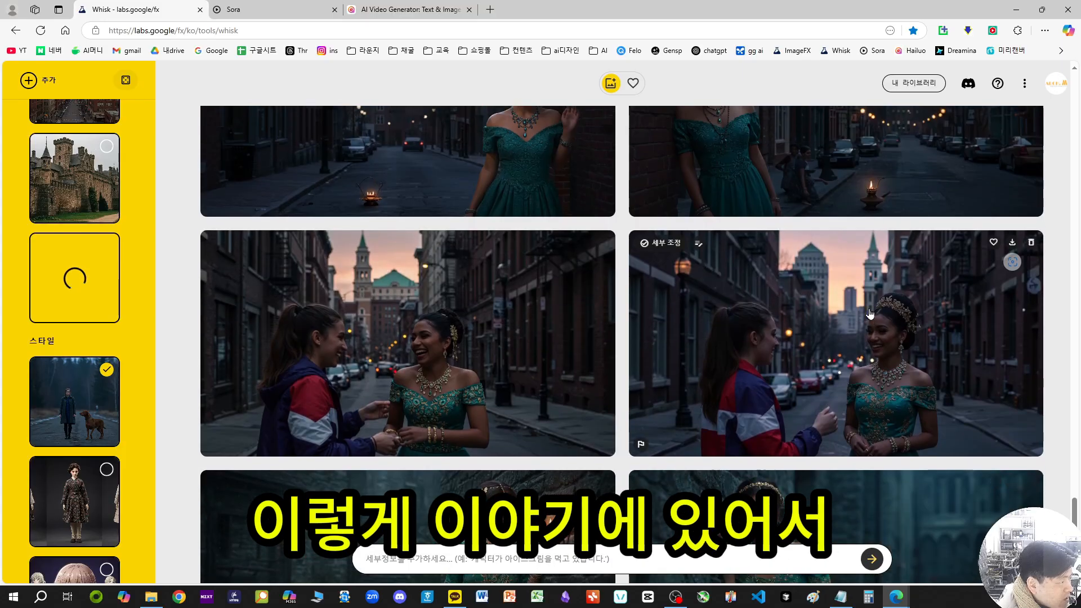
scroll(700, 397, down, 8)
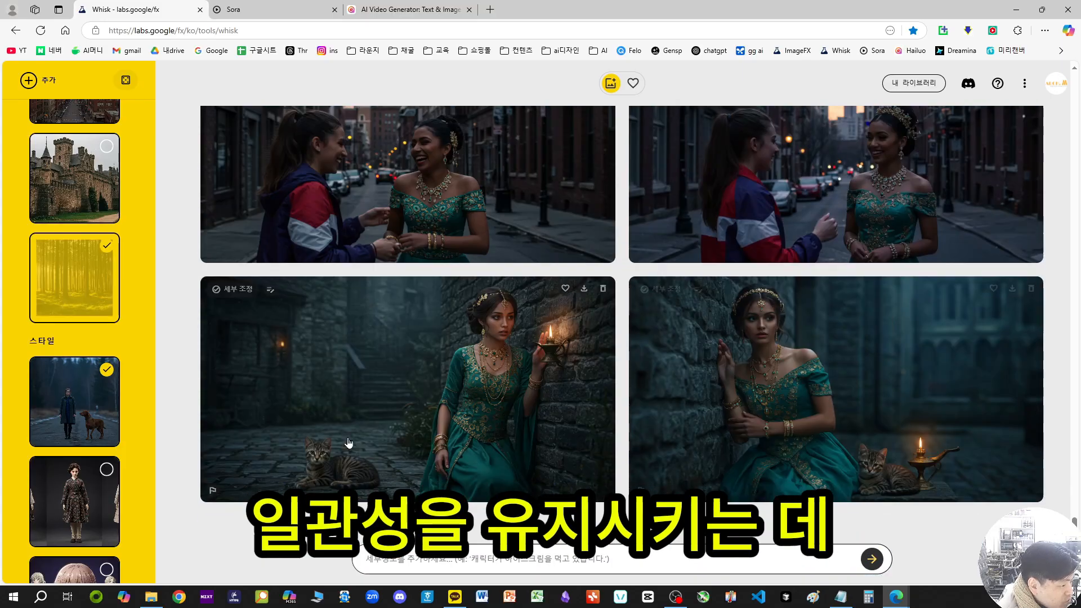
scroll(110, 338, up, 5)
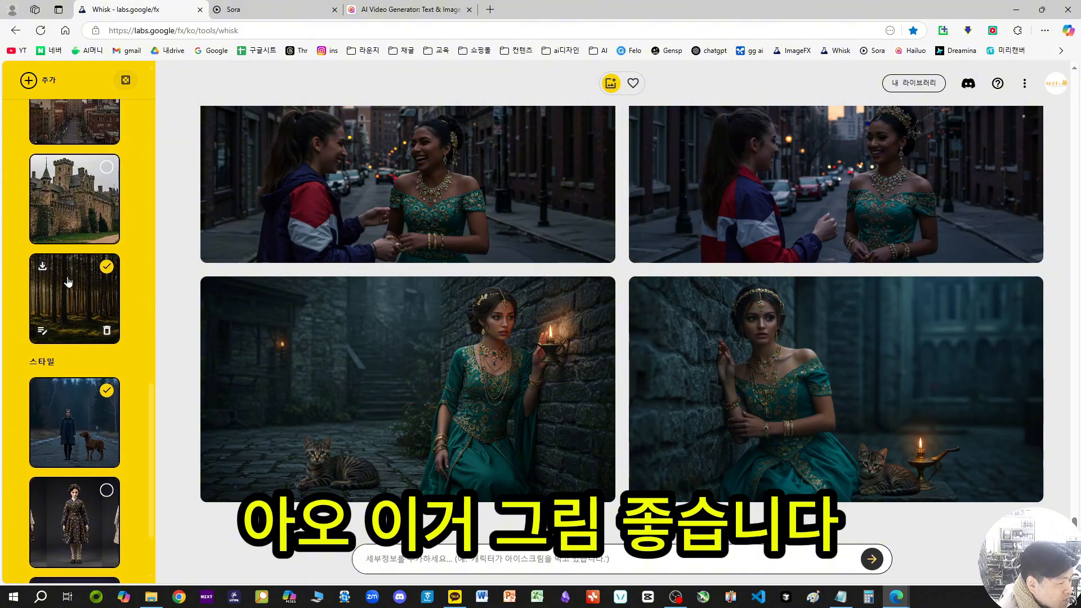
scroll(51, 468, down, 2)
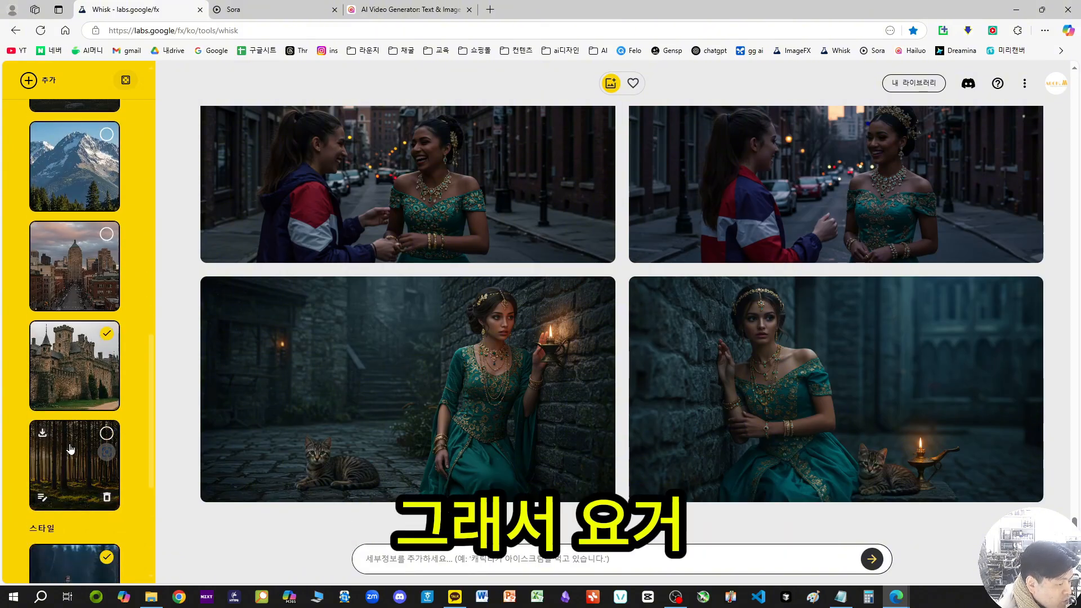
scroll(76, 334, up, 10)
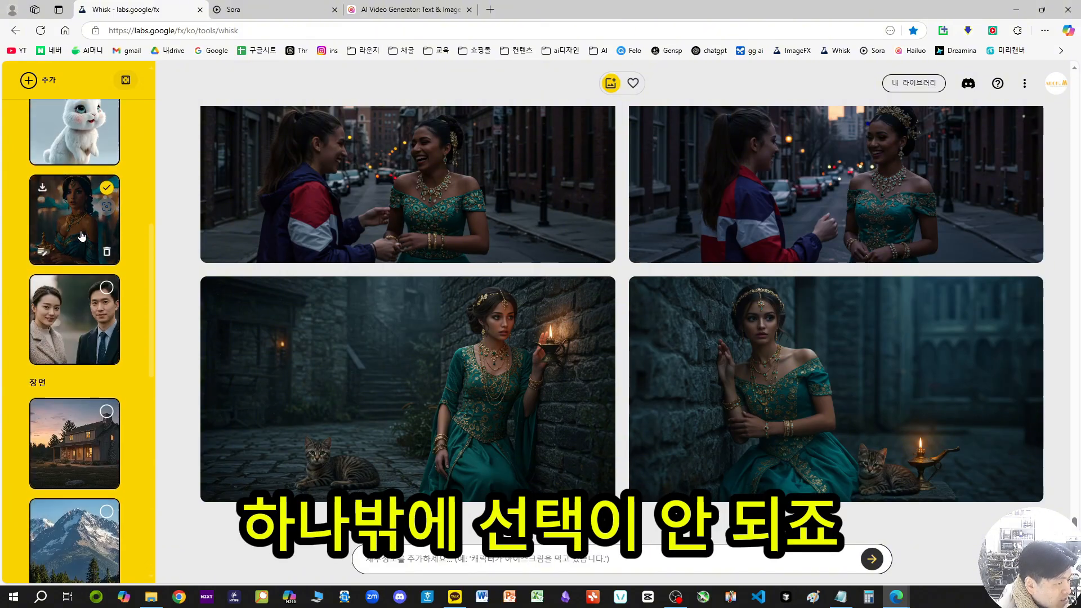
Step: Add the turtle as a subject alongside the cat and the woman, with the forest scene selected
scroll(79, 338, down, 3)
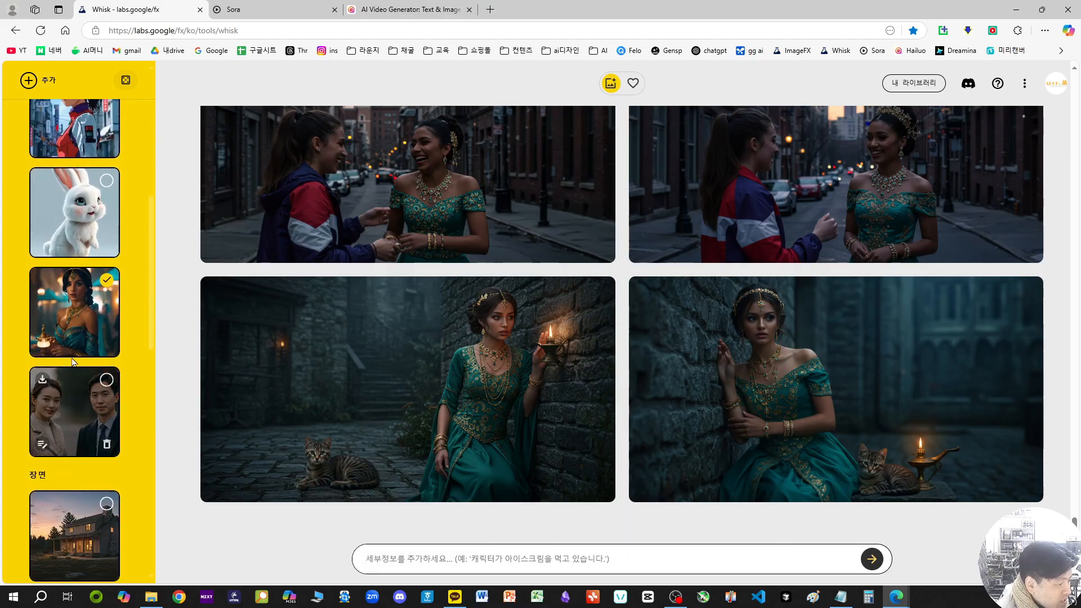
scroll(78, 352, up, 3)
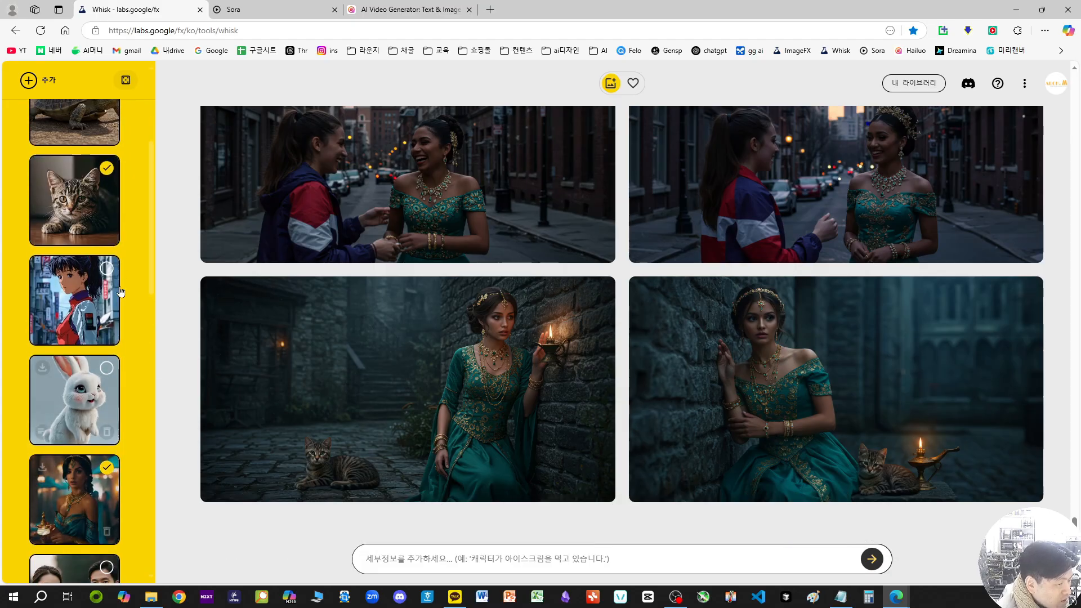
scroll(90, 235, up, 2)
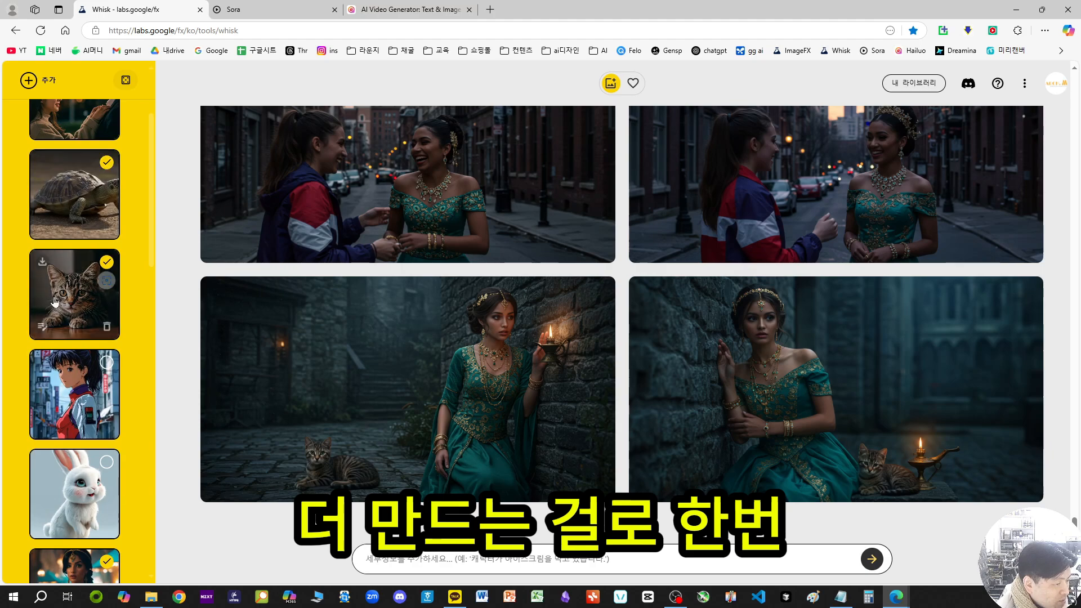
scroll(55, 302, down, 15)
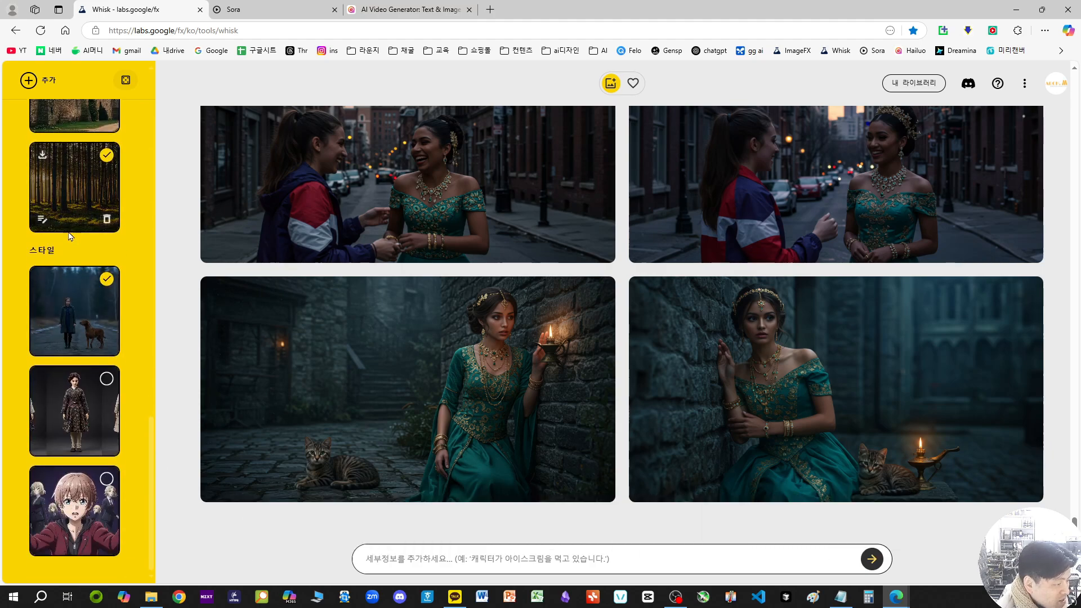
Step: Check the selected turtle, cat and woman subjects, forest scene and realistic style, and generate new images from them
scroll(77, 376, up, 15)
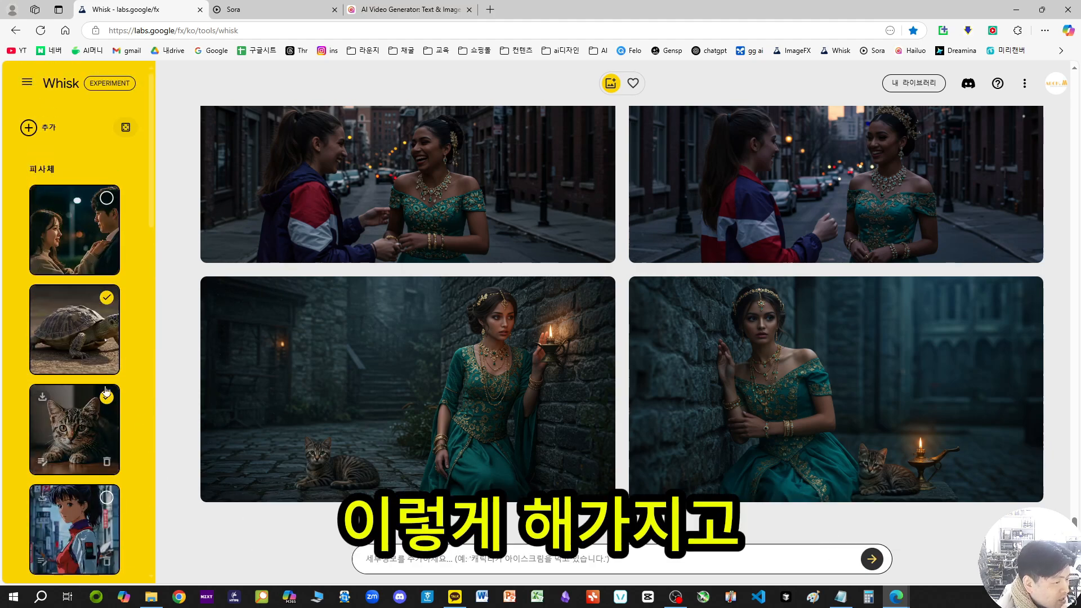
scroll(112, 266, down, 2)
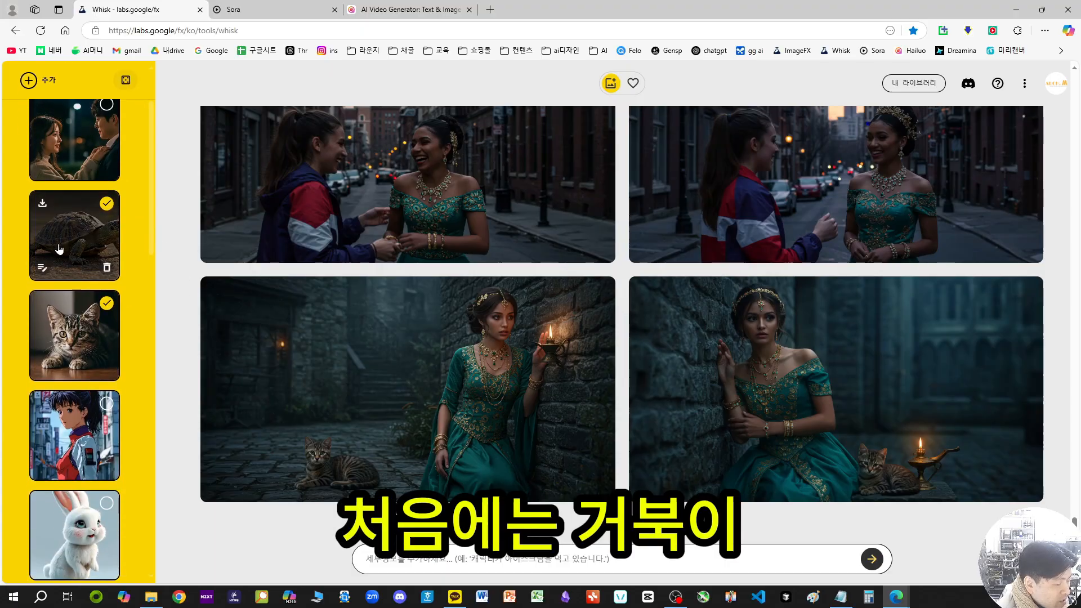
scroll(72, 241, up, 2)
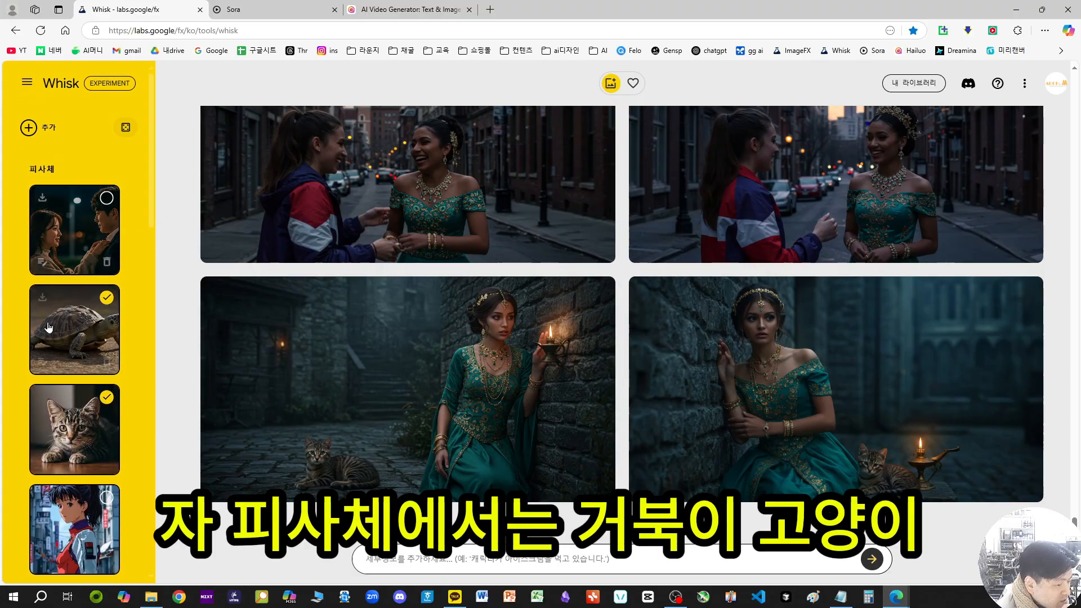
scroll(82, 417, down, 6)
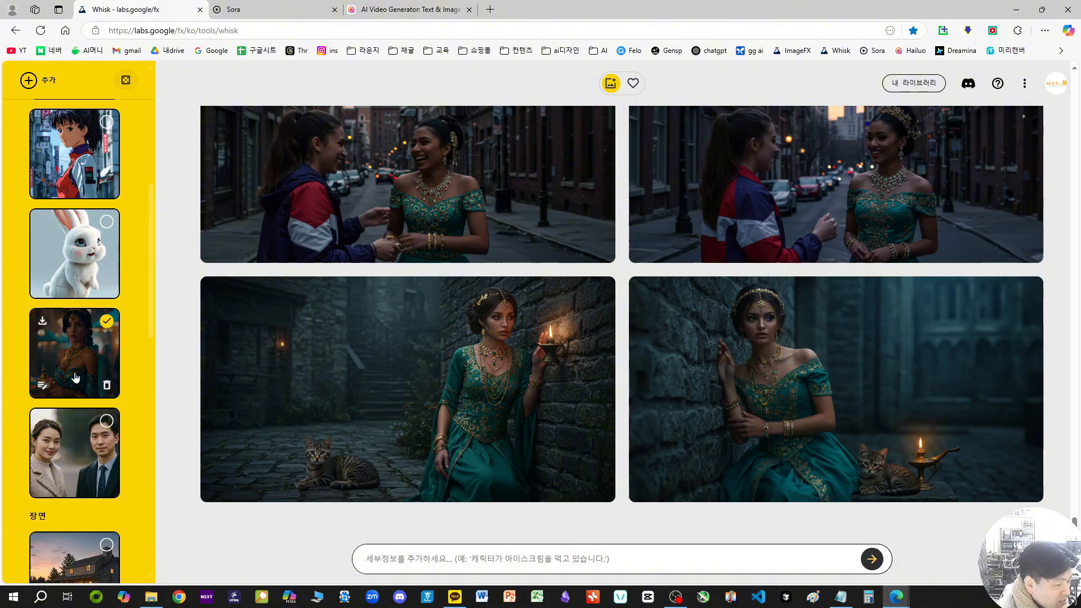
scroll(70, 365, down, 8)
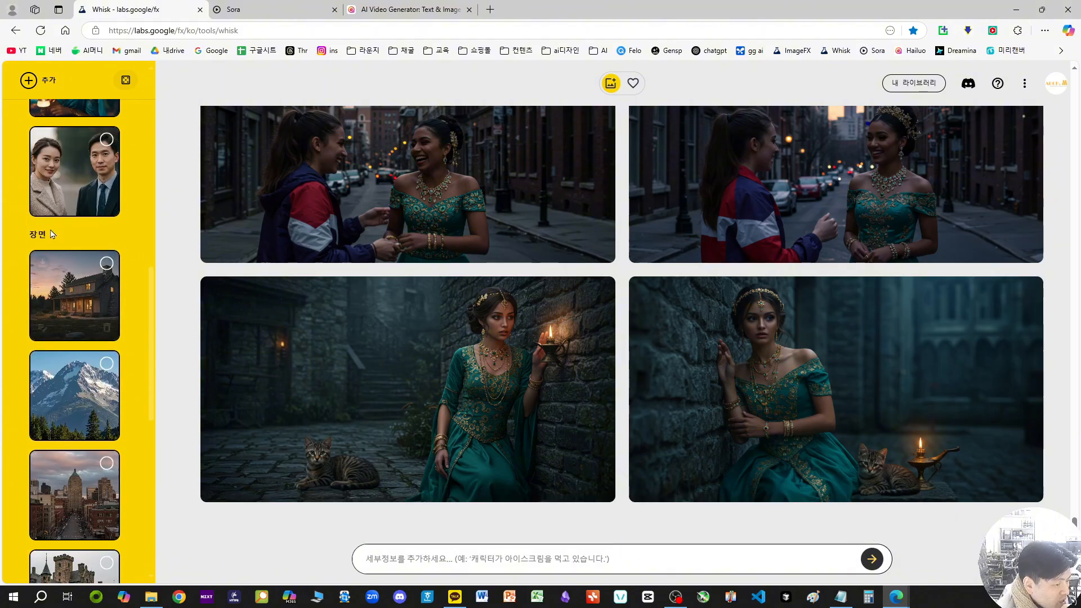
scroll(87, 404, down, 5)
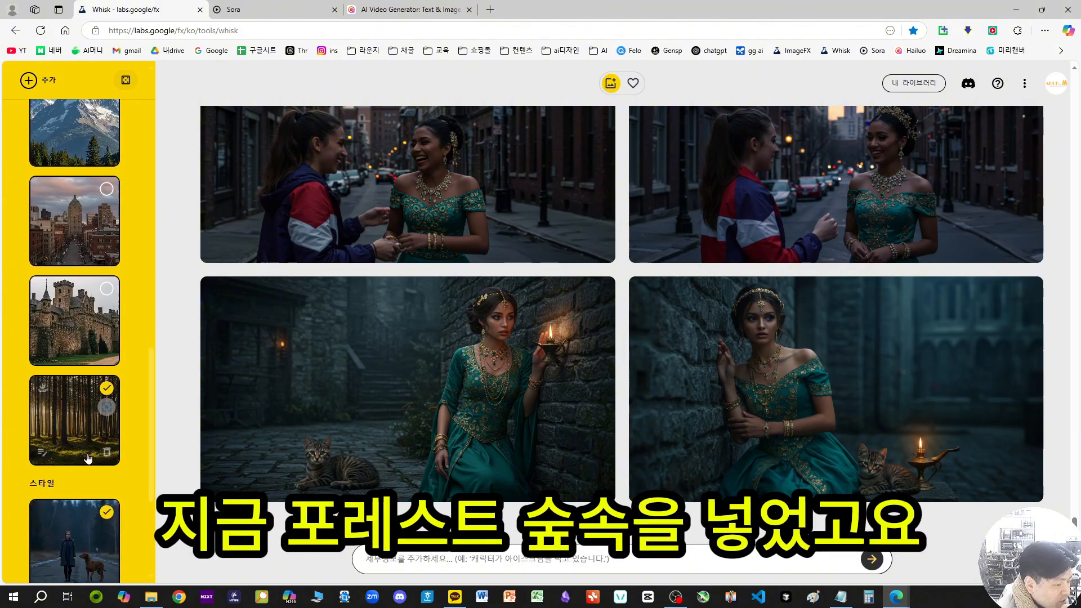
scroll(79, 338, down, 1)
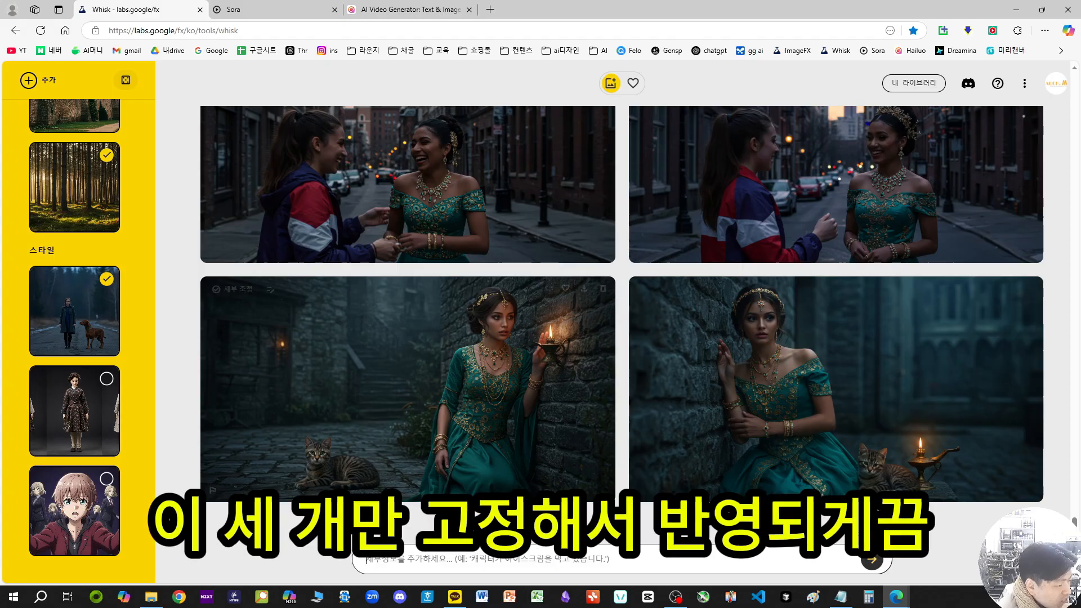
click(872, 568)
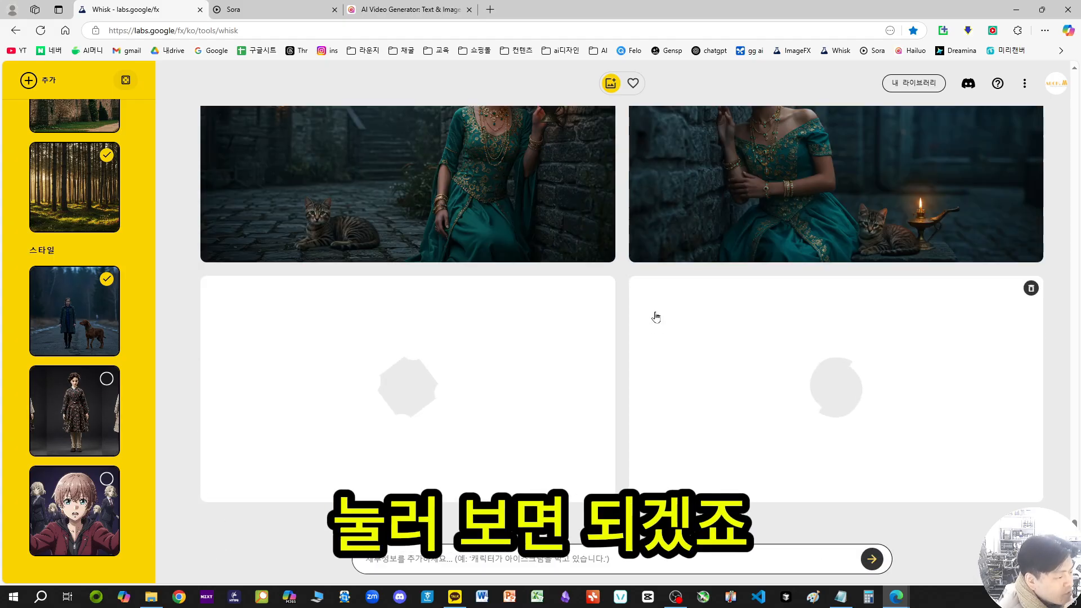
Step: Review the earlier mountain-background images of the woman and compare them with the mountain scene reference
scroll(643, 286, up, 5)
scroll(643, 287, up, 14)
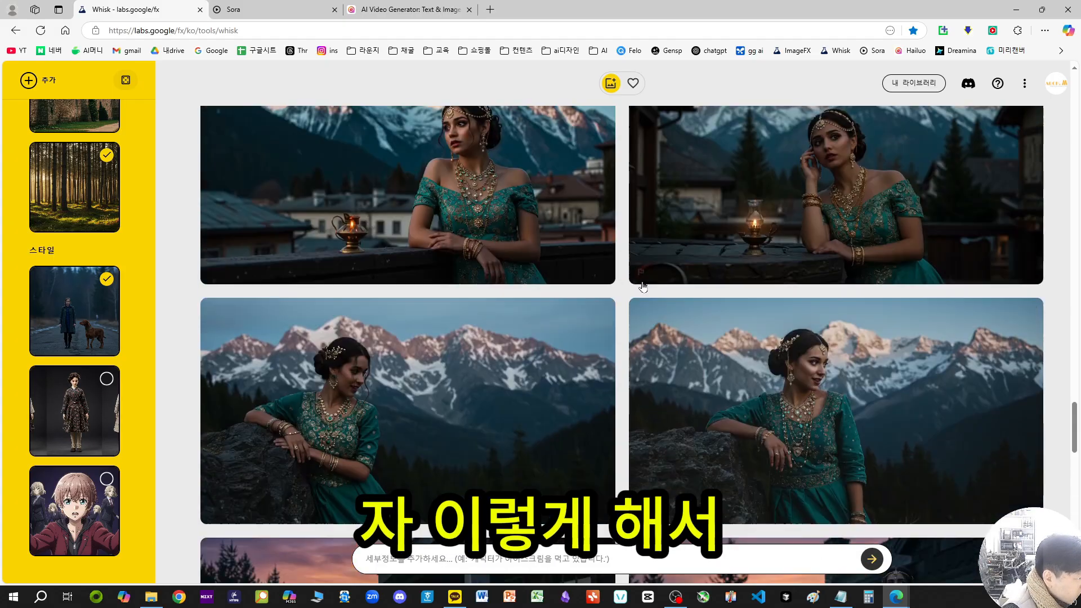
scroll(637, 287, up, 7)
scroll(507, 318, up, 5)
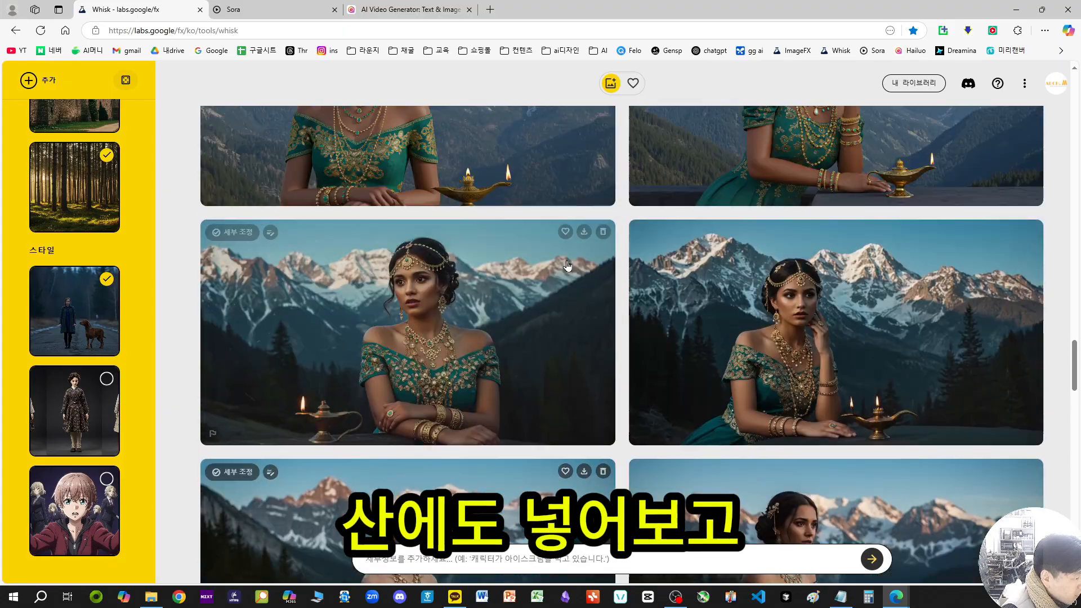
scroll(536, 306, down, 3)
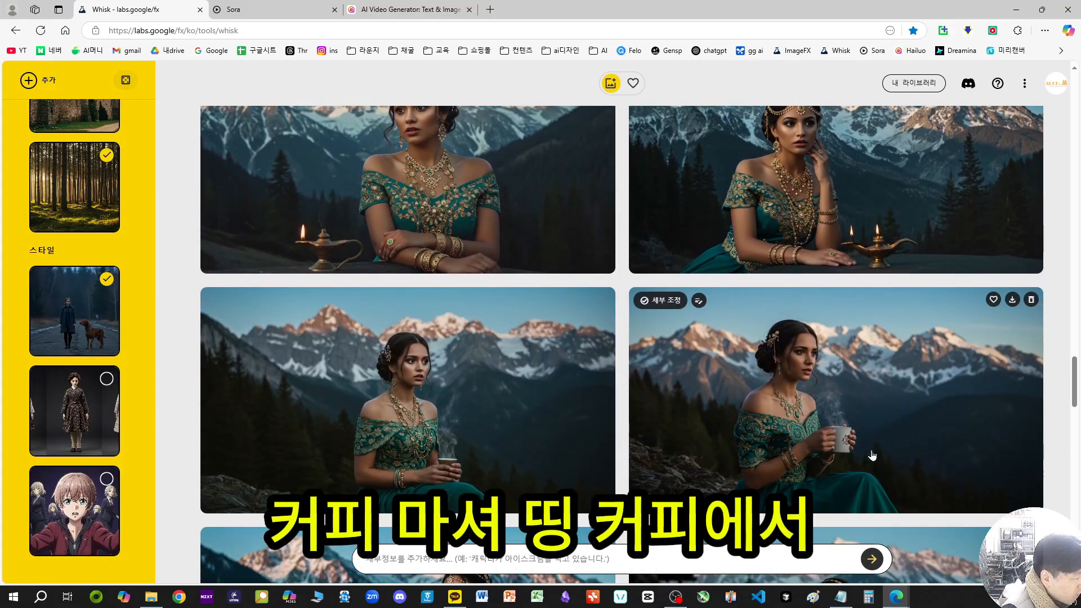
scroll(794, 405, up, 5)
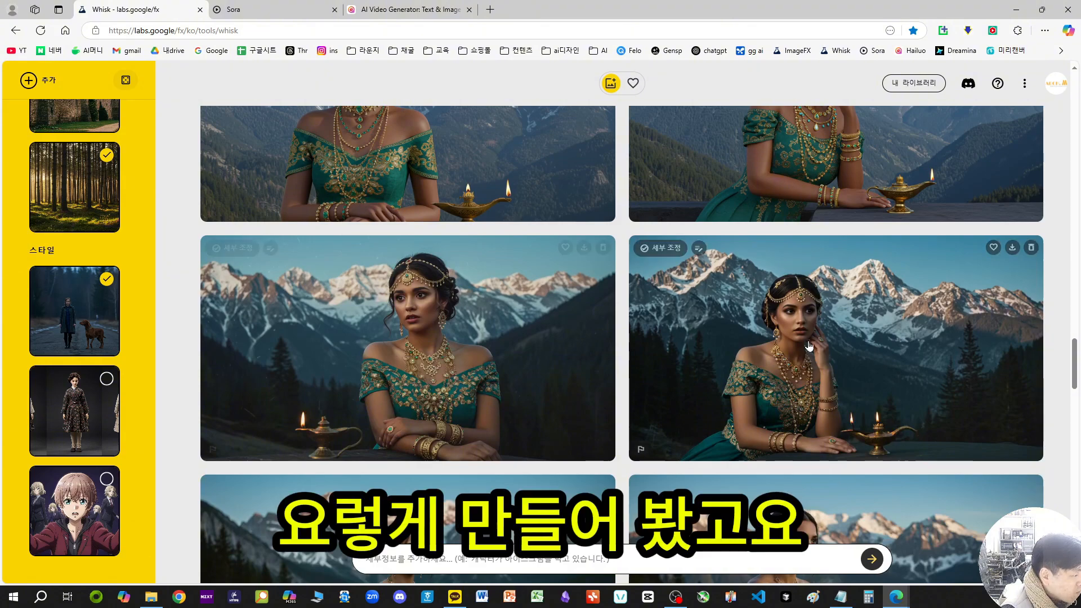
scroll(825, 438, down, 2)
scroll(825, 438, down, 3)
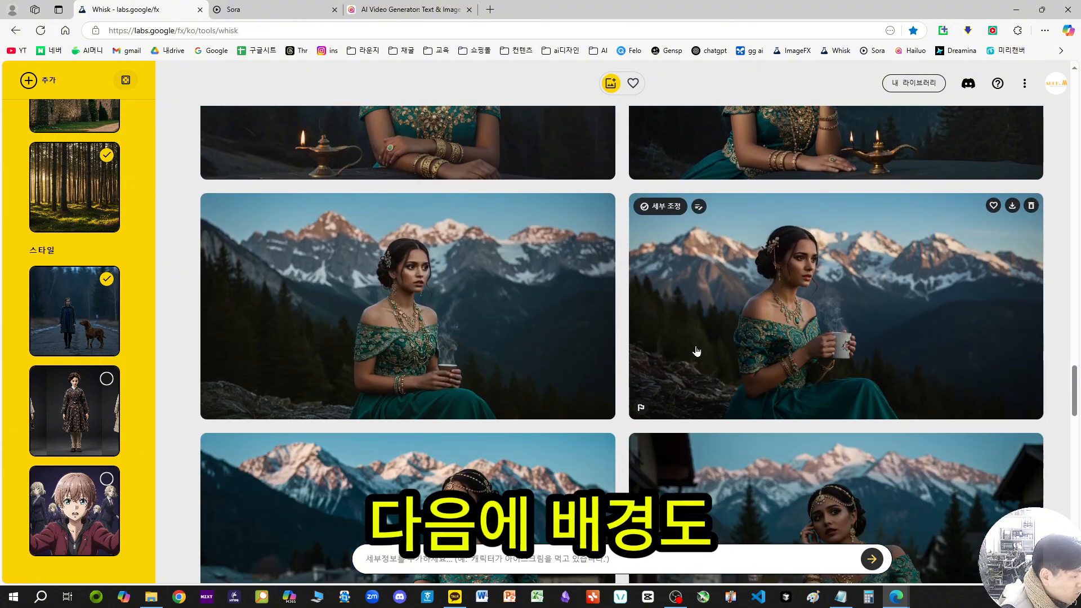
scroll(39, 251, up, 1)
scroll(39, 251, up, 4)
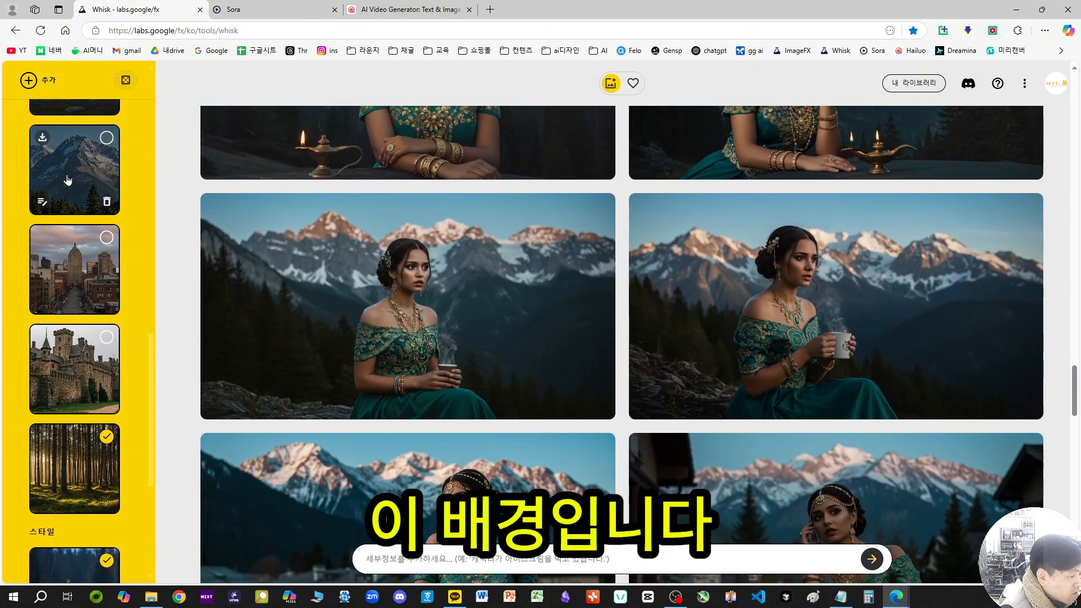
scroll(426, 274, down, 5)
scroll(563, 265, up, 4)
scroll(512, 251, down, 4)
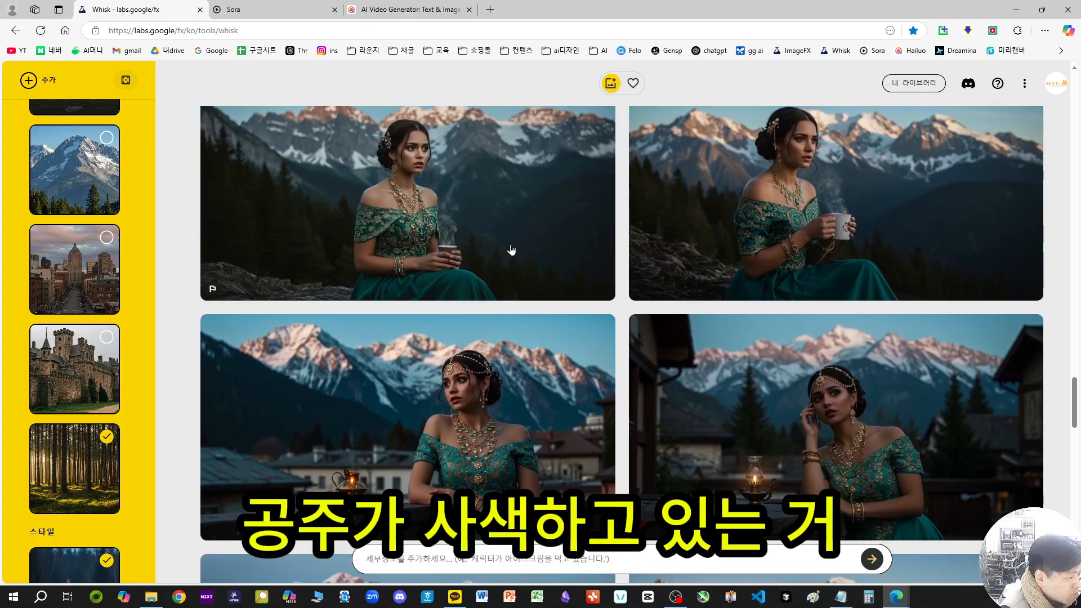
Step: Review the woman's images at the mountains, wooden house and city street alongside the subject and scene references
scroll(482, 282, down, 3)
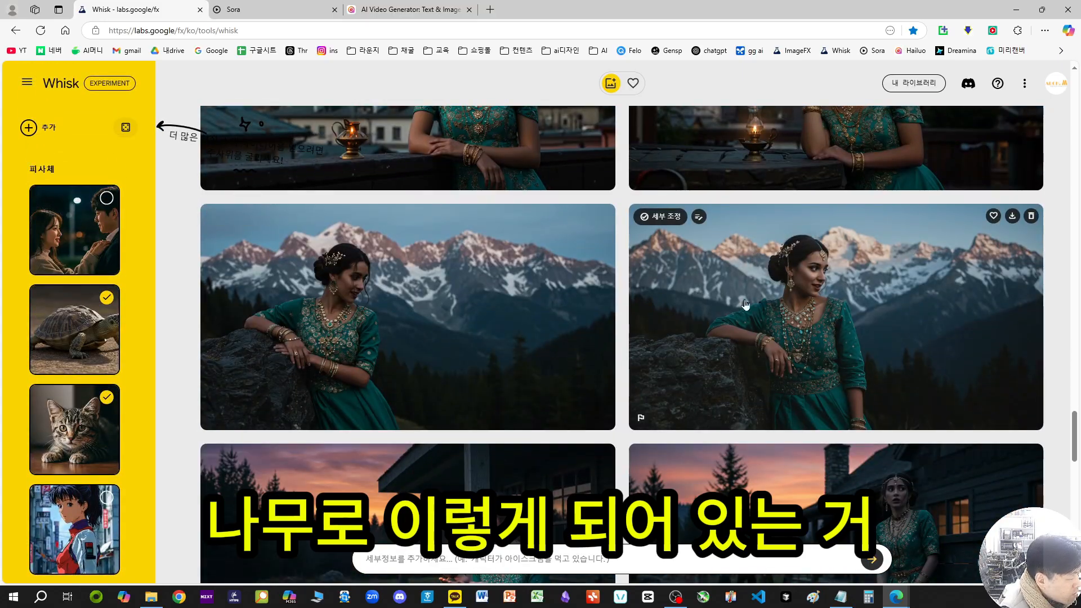
scroll(972, 331, down, 3)
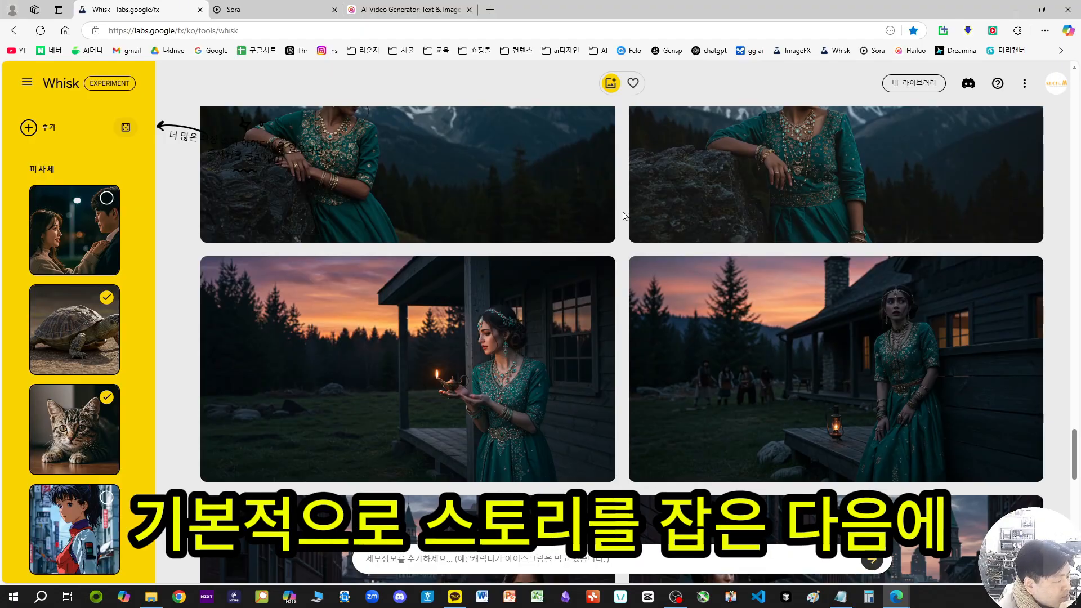
scroll(622, 225, down, 2)
scroll(106, 327, down, 1)
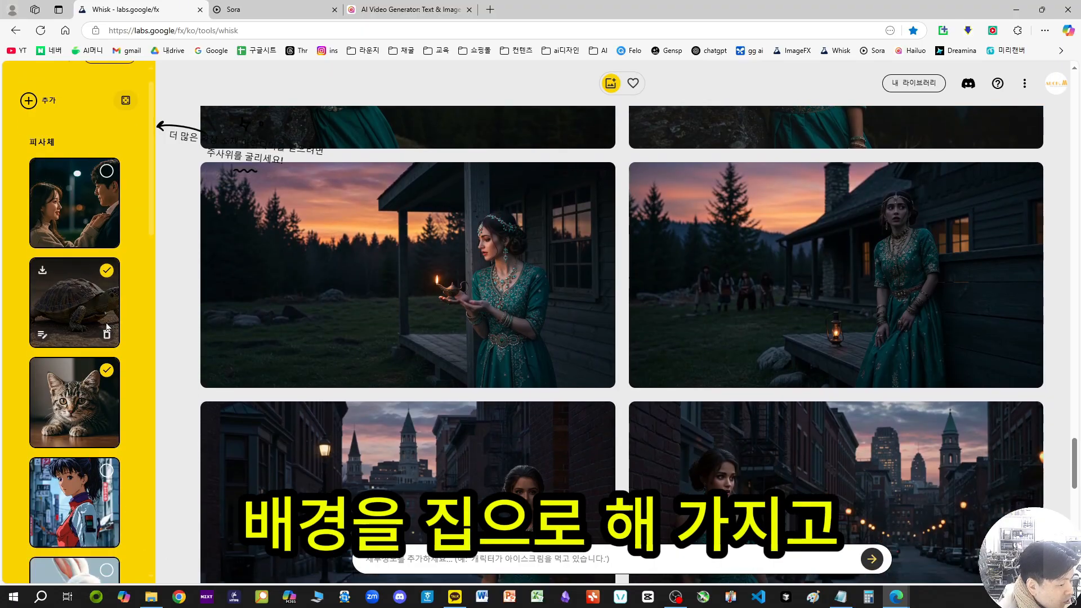
scroll(106, 326, down, 8)
scroll(81, 304, down, 3)
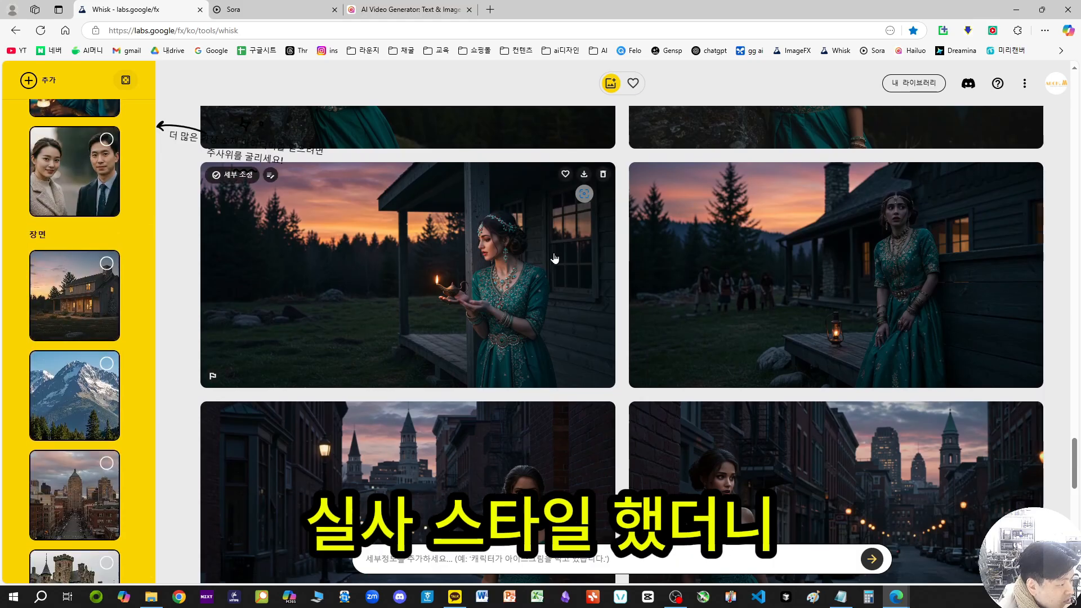
scroll(883, 316, down, 4)
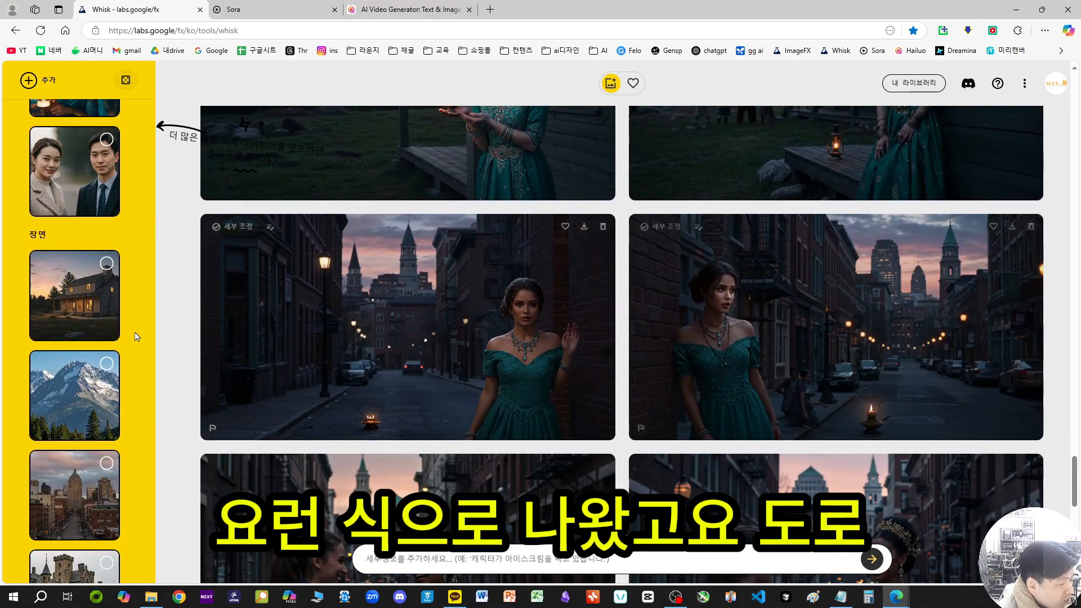
scroll(137, 336, down, 3)
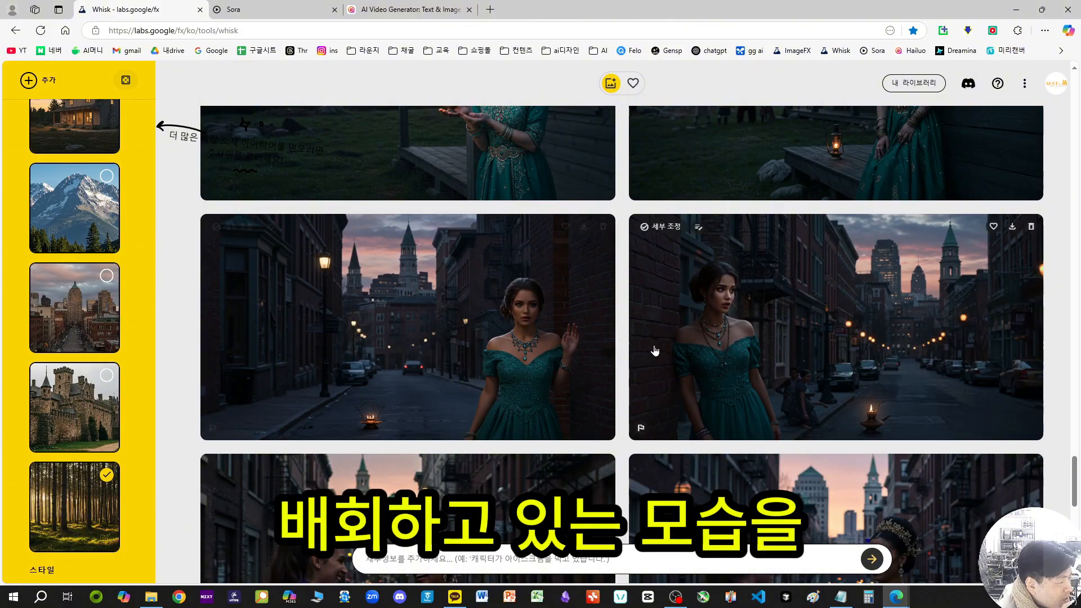
scroll(448, 336, down, 5)
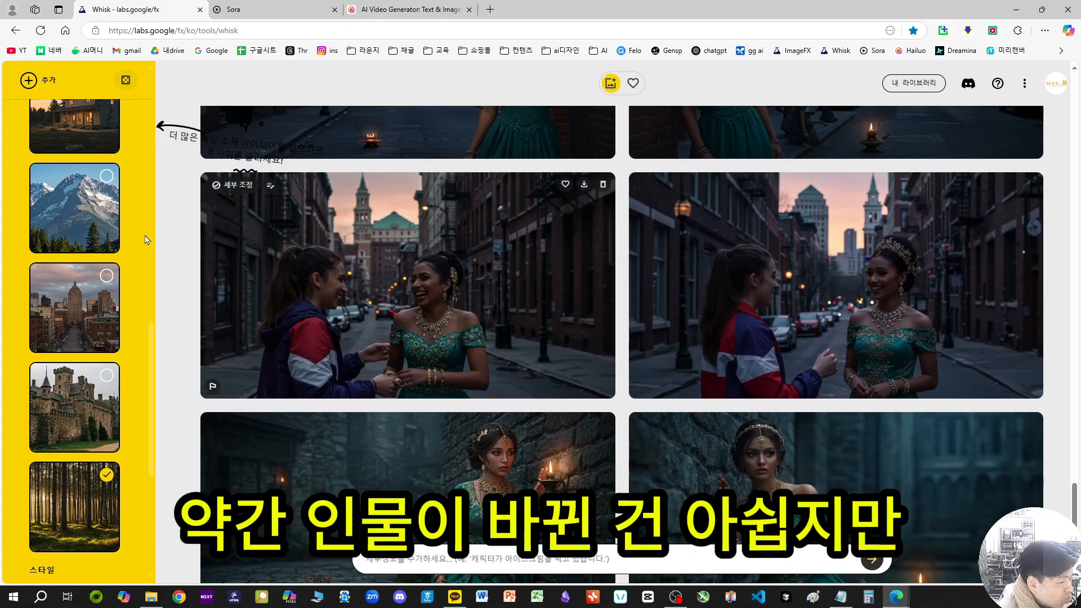
scroll(145, 240, up, 10)
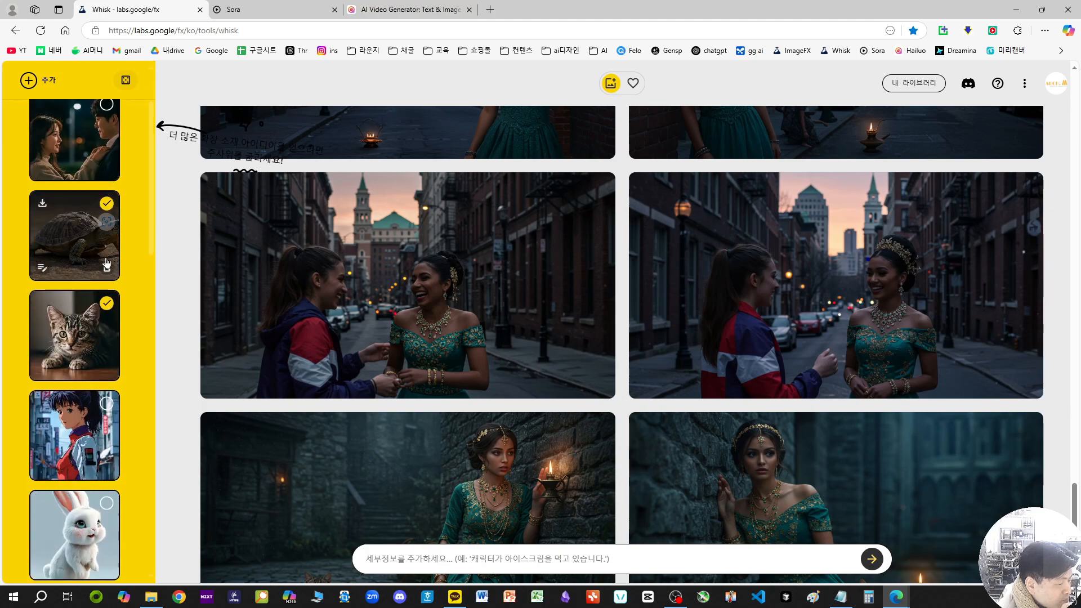
scroll(106, 263, down, 3)
scroll(148, 316, down, 2)
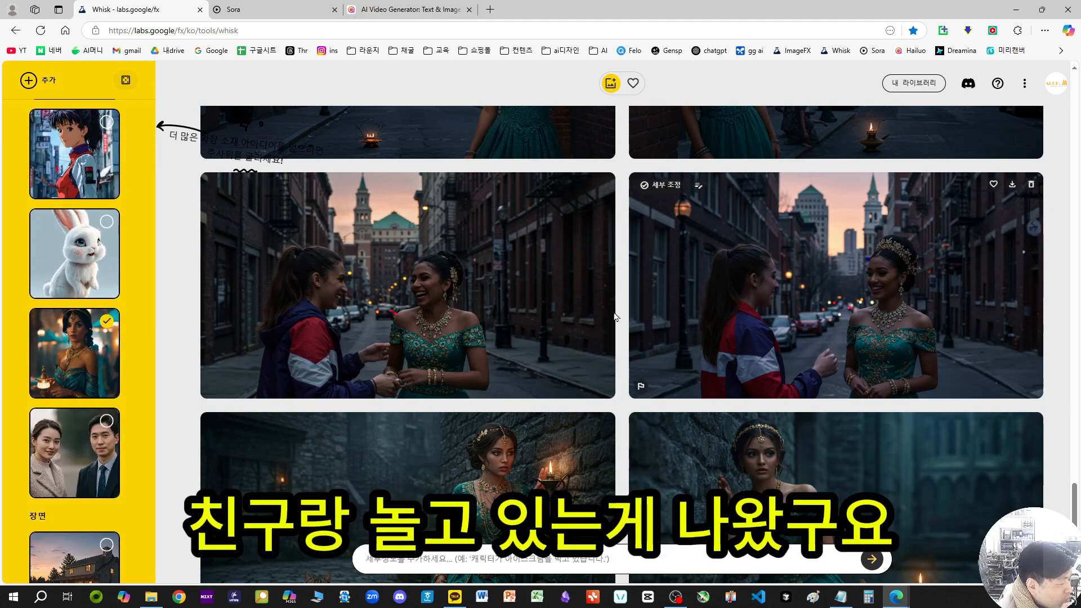
Step: Switch the style reference from the realistic one to the anime character and generate new forest images
scroll(616, 317, down, 5)
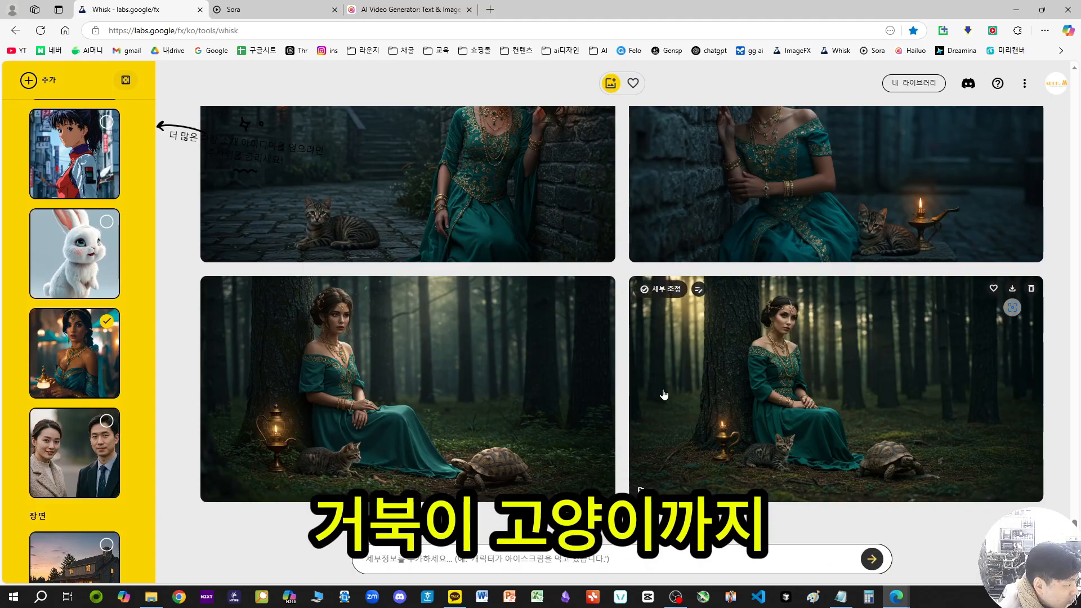
scroll(119, 304, down, 10)
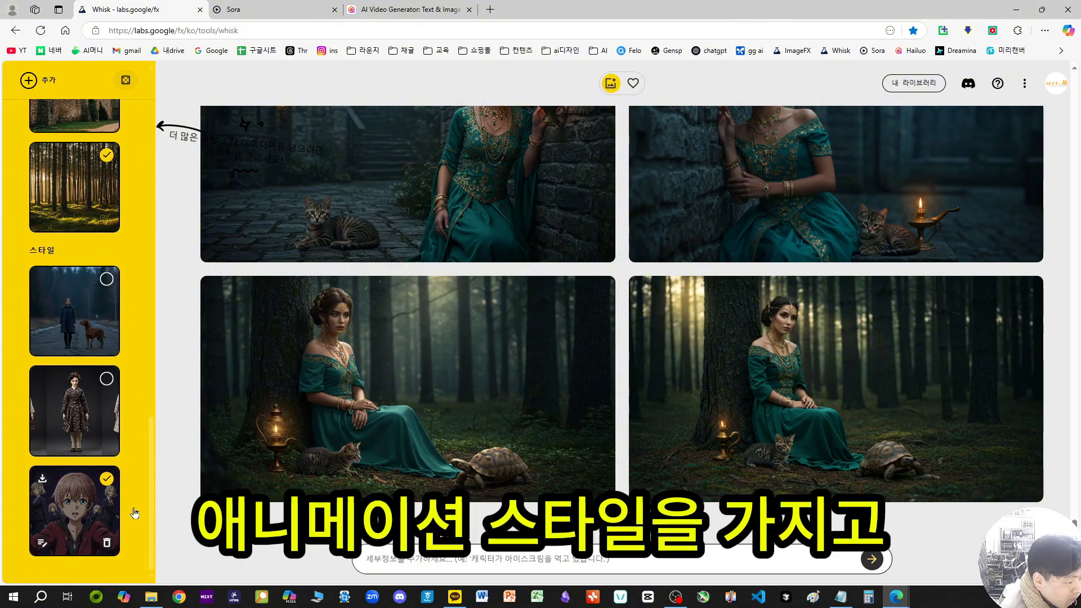
click(878, 566)
Step: Enlarge the first realistic forest image with the cat and turtle, close it, and look back over the earlier generated images
scroll(380, 280, up, 2)
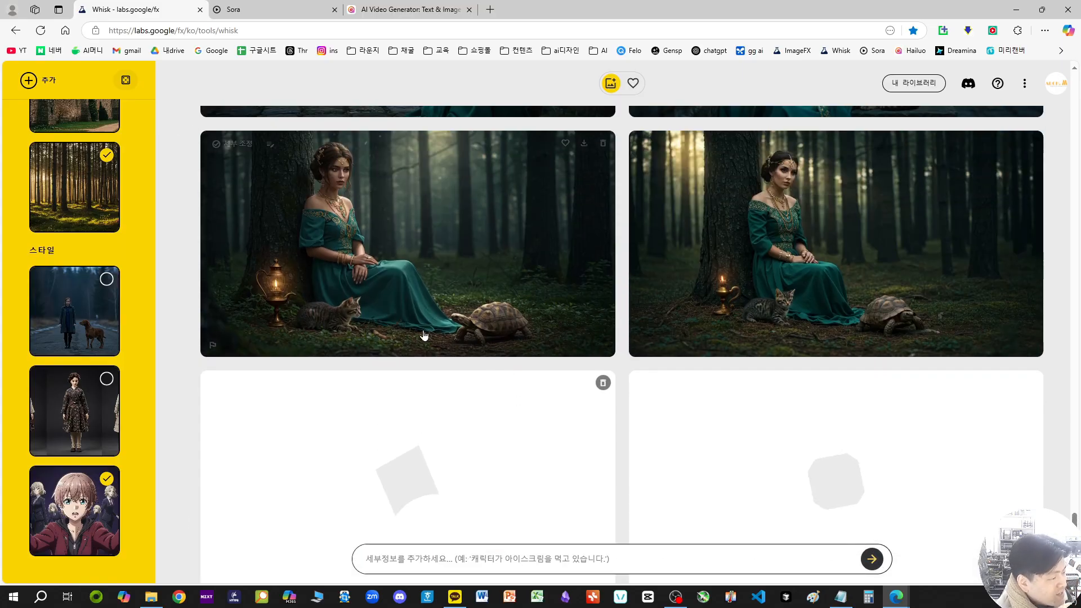
click(381, 281)
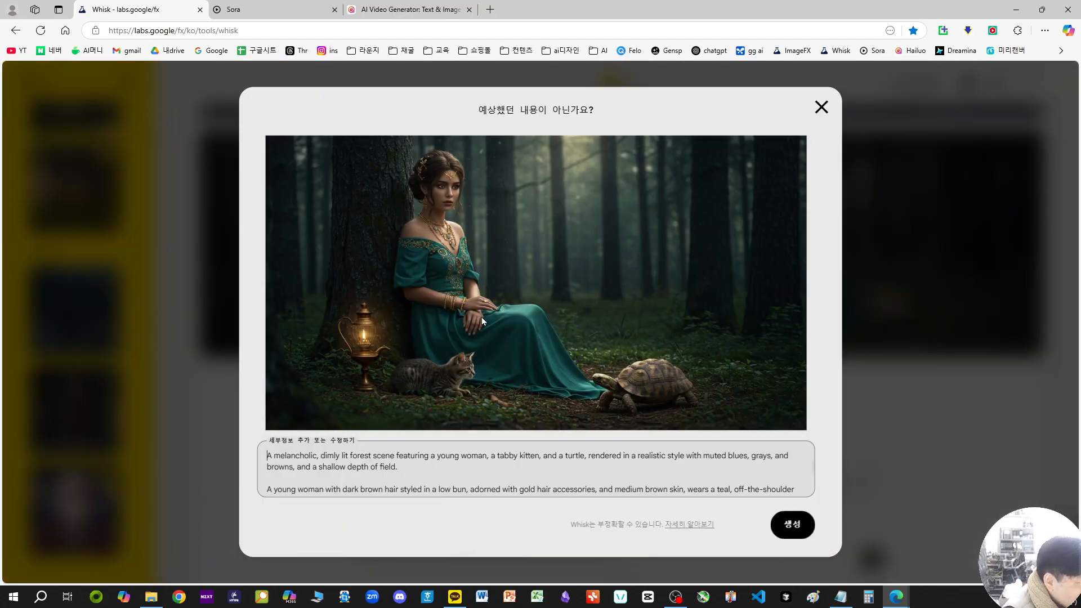
click(822, 107)
scroll(587, 308, down, 5)
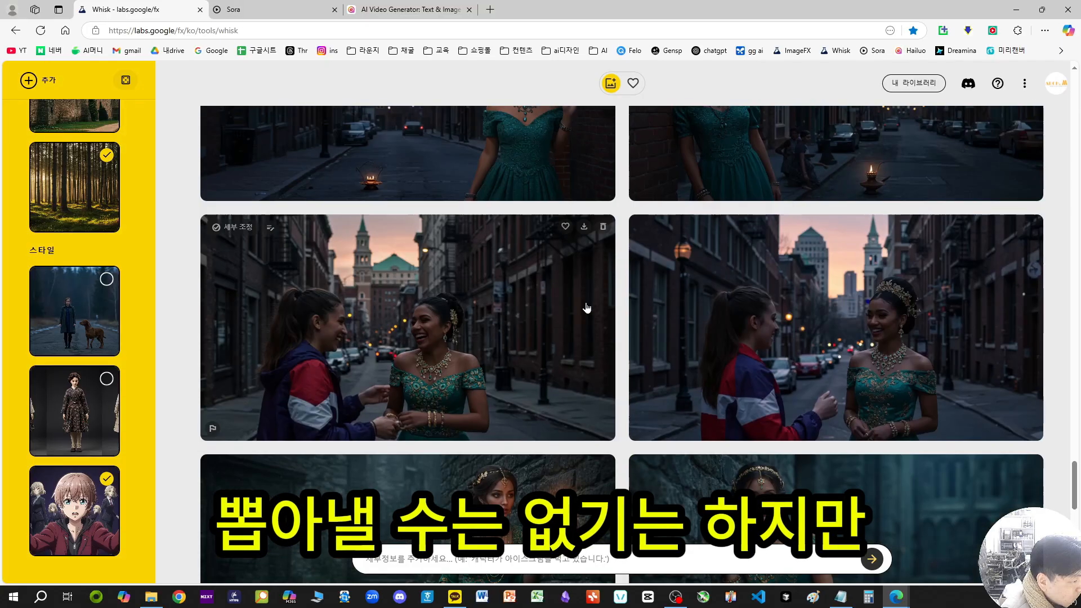
scroll(595, 333, up, 10)
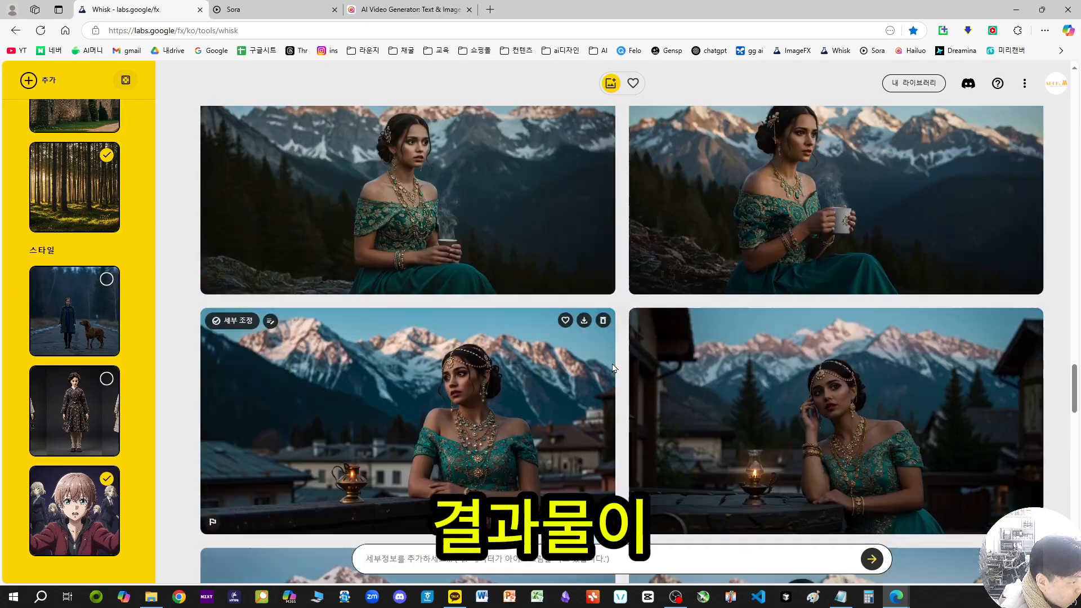
scroll(614, 369, up, 10)
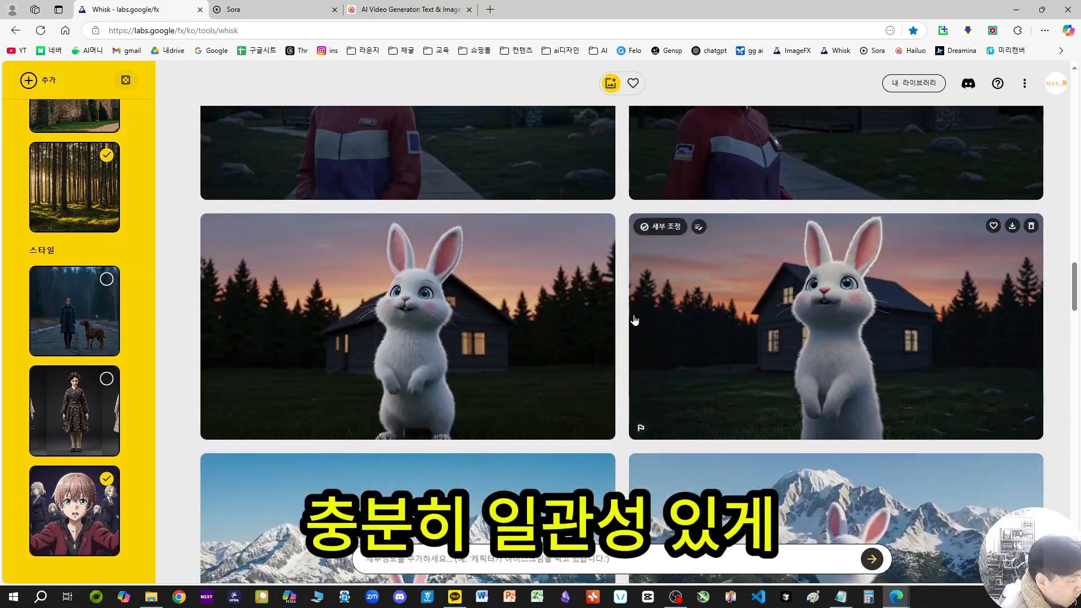
scroll(634, 320, down, 5)
scroll(635, 320, down, 15)
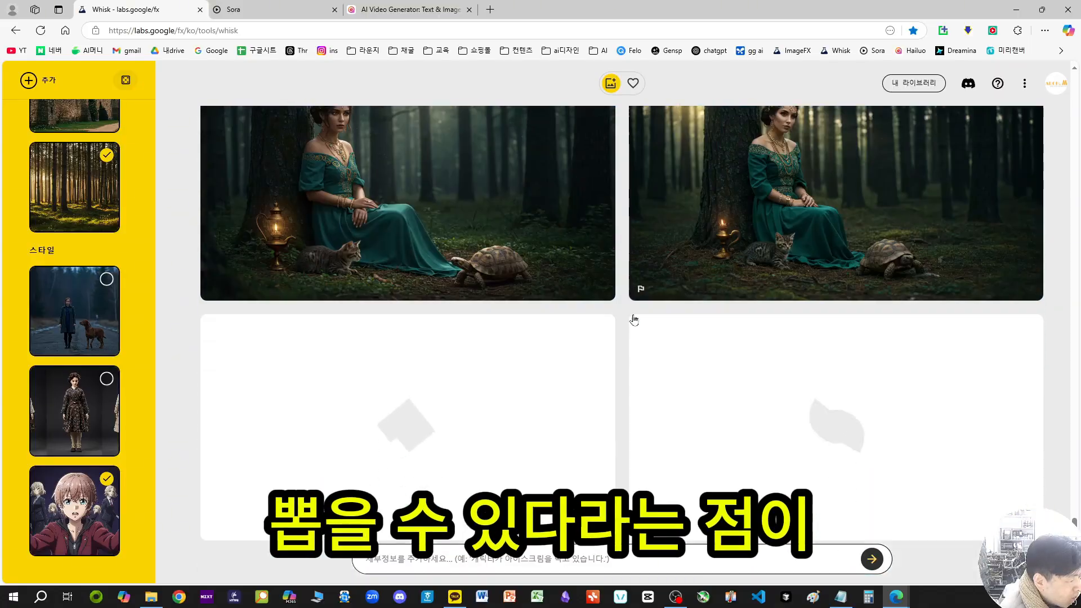
Step: View the two new anime-style forest images of the woman, cat and turtle enlarged, one after the other
click(489, 380)
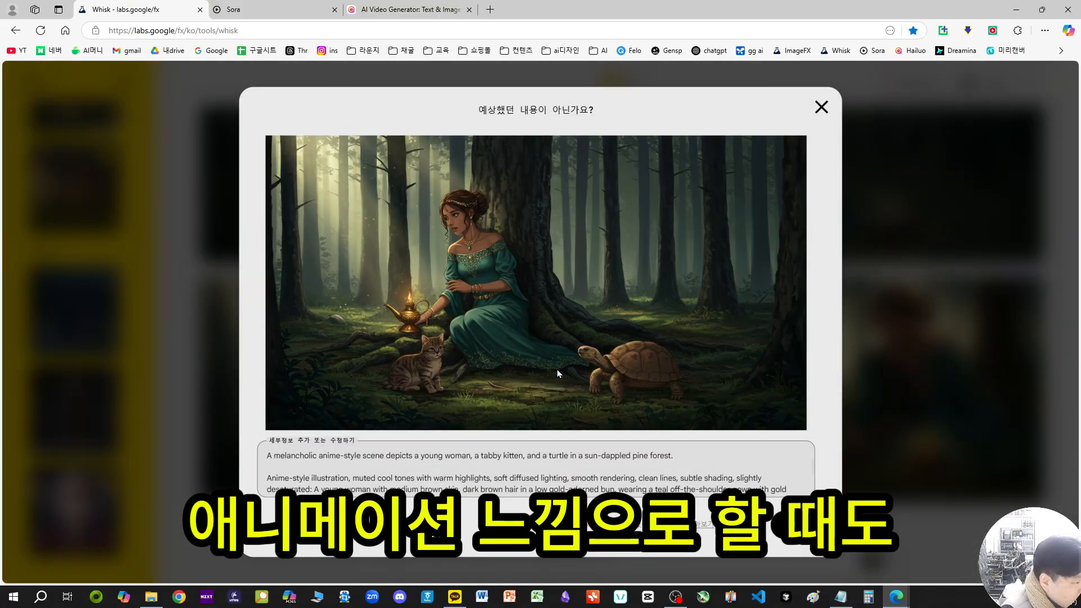
click(825, 107)
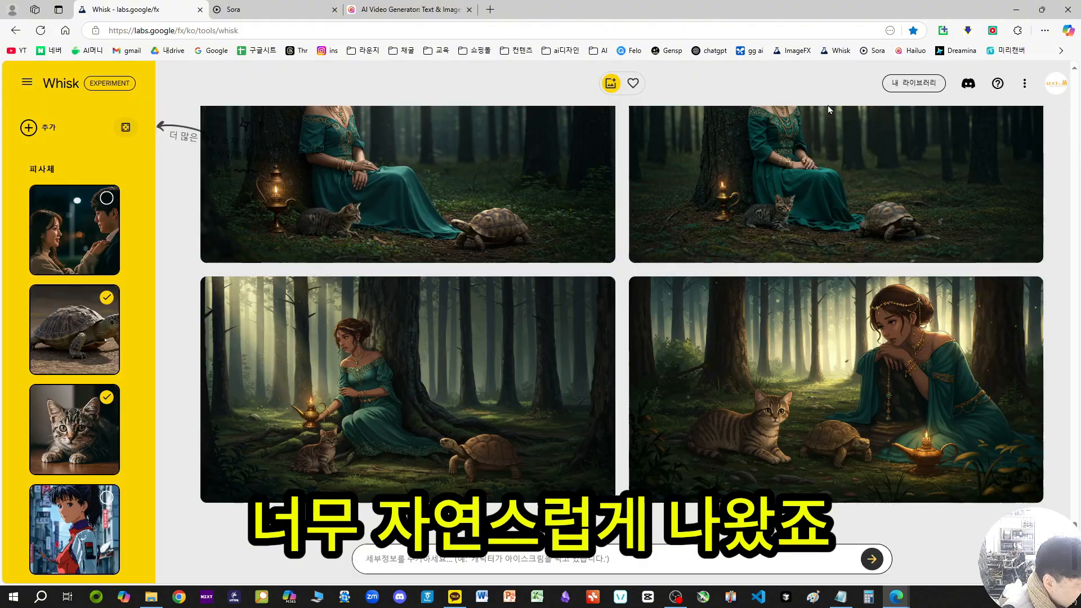
click(735, 396)
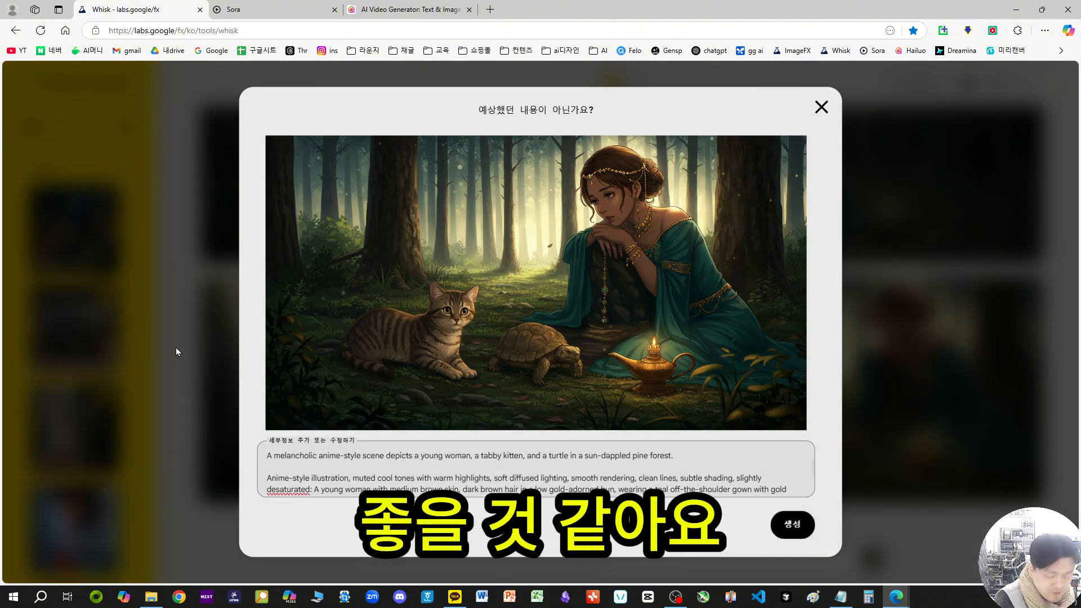
Step: Capture the enlarged anime forest image and submit it in Sora as the image prompt for a 16:9, 480p, 5-second video
key(Print)
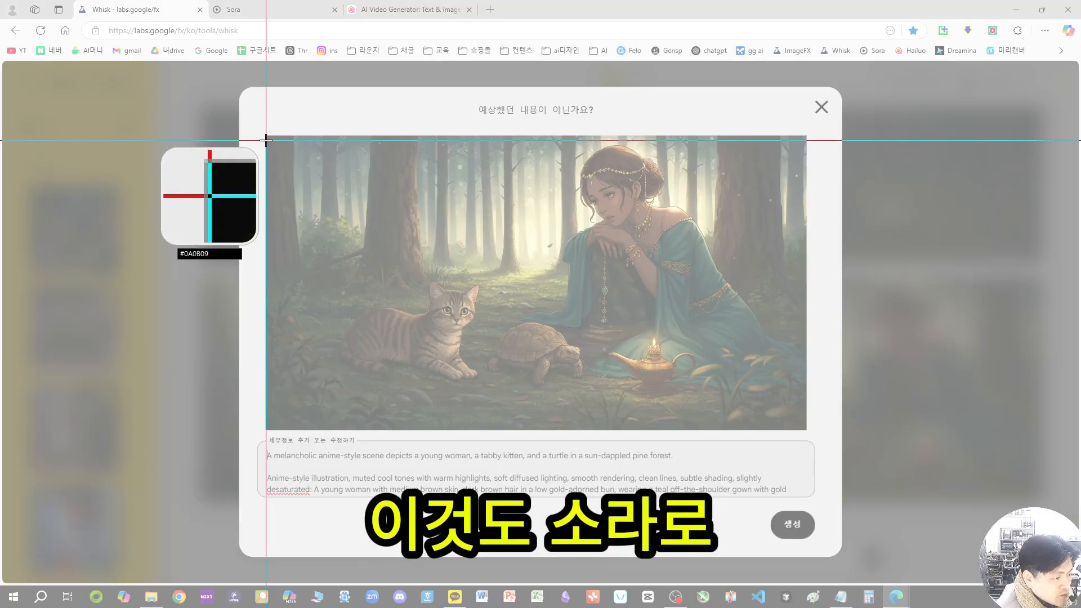
drag(266, 140, 804, 423)
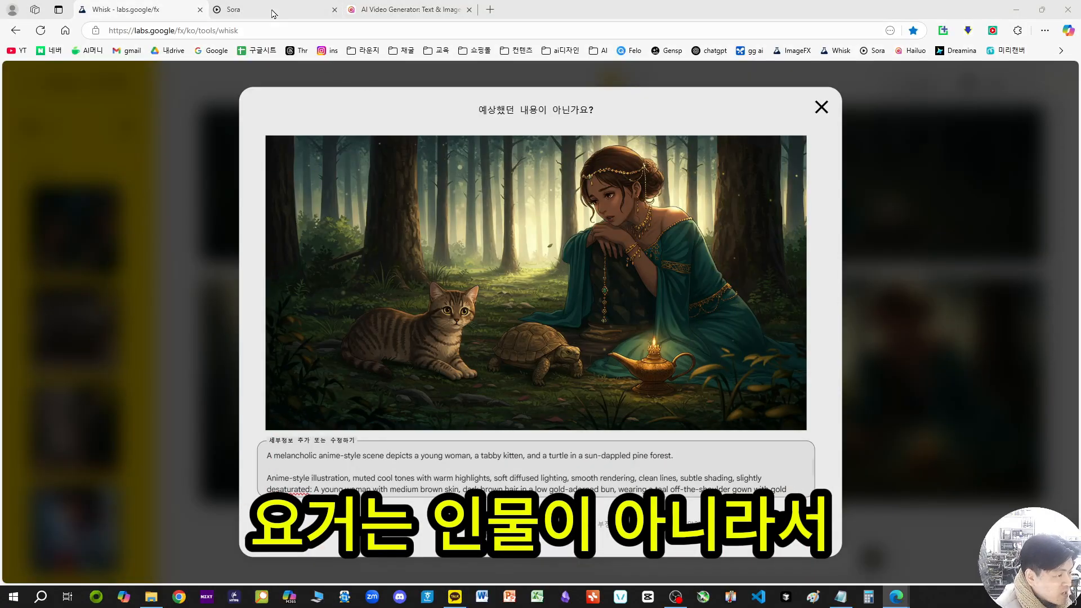
key(ctrl+Tab)
scroll(707, 285, down, 3)
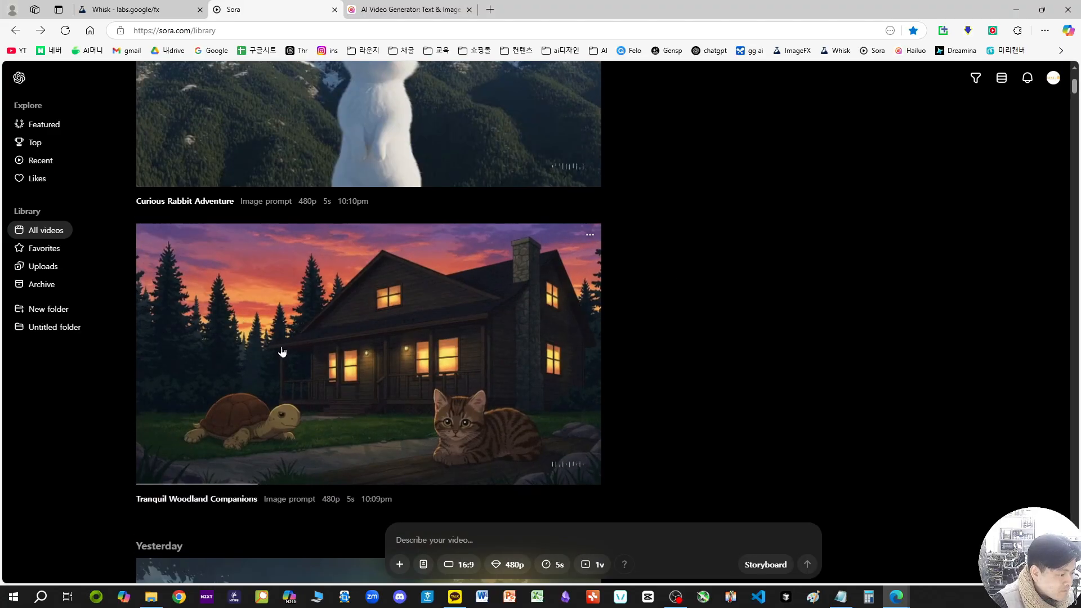
scroll(666, 343, up, 3)
key(ctrl+v)
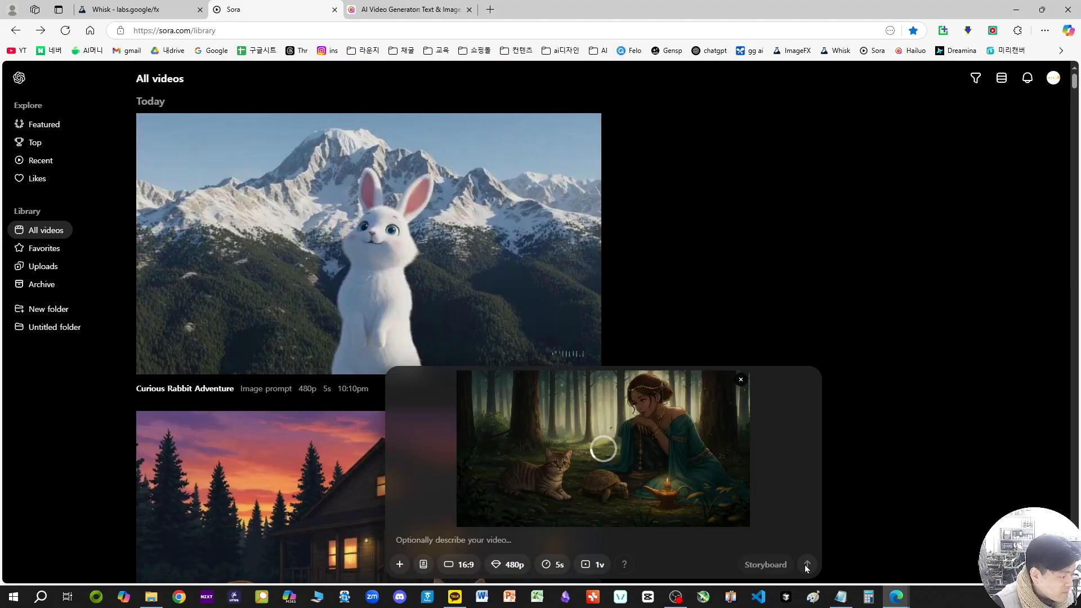
click(807, 564)
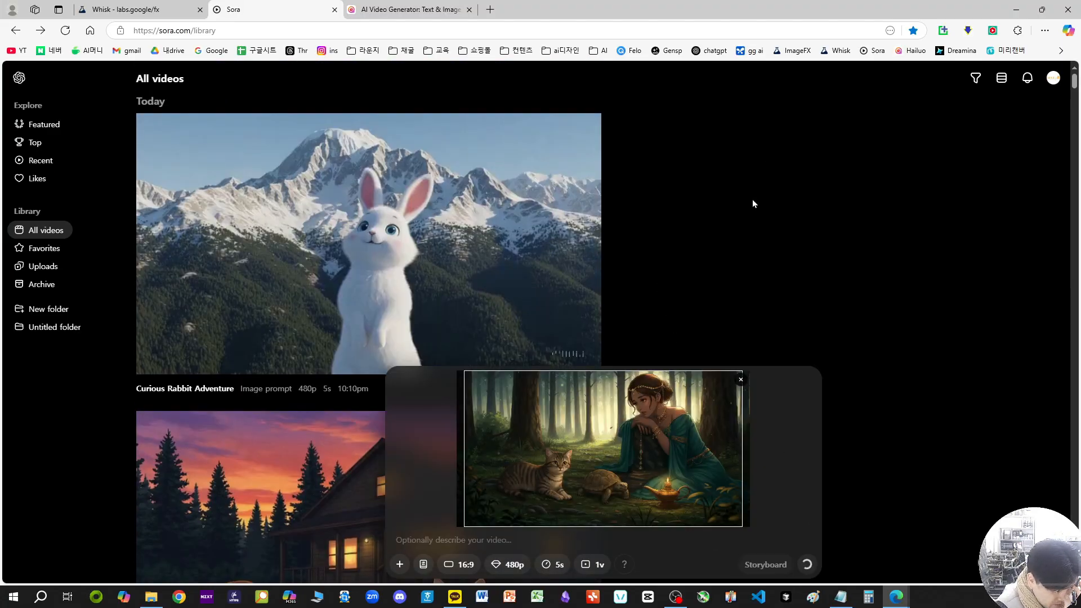
Step: Look over the Sora video library and the Hailuo AI image-to-video page while the new video is processed
scroll(742, 245, down, 12)
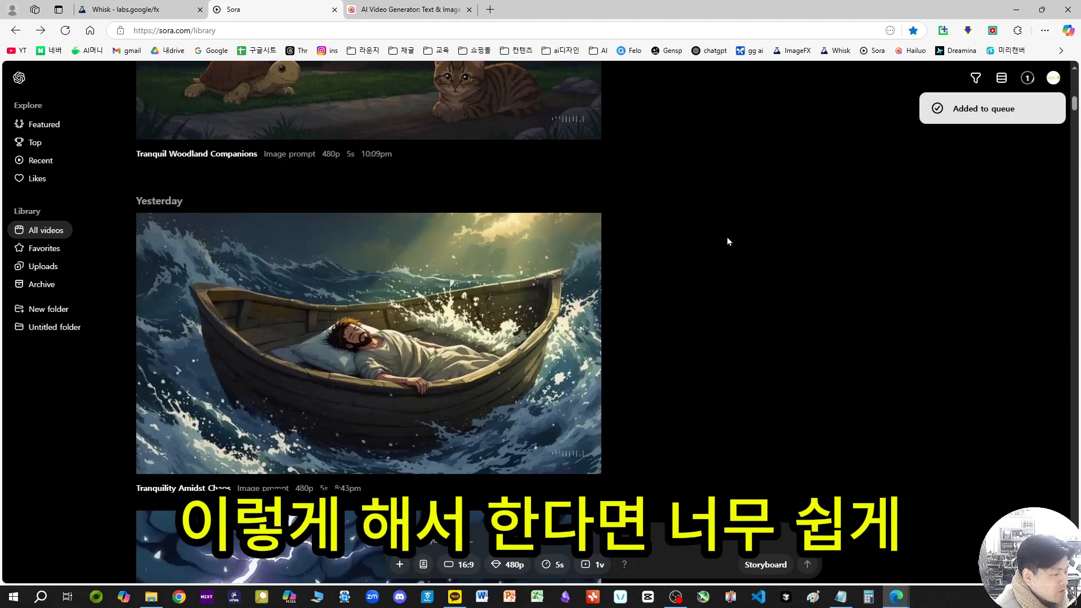
scroll(344, 301, up, 8)
scroll(487, 259, up, 5)
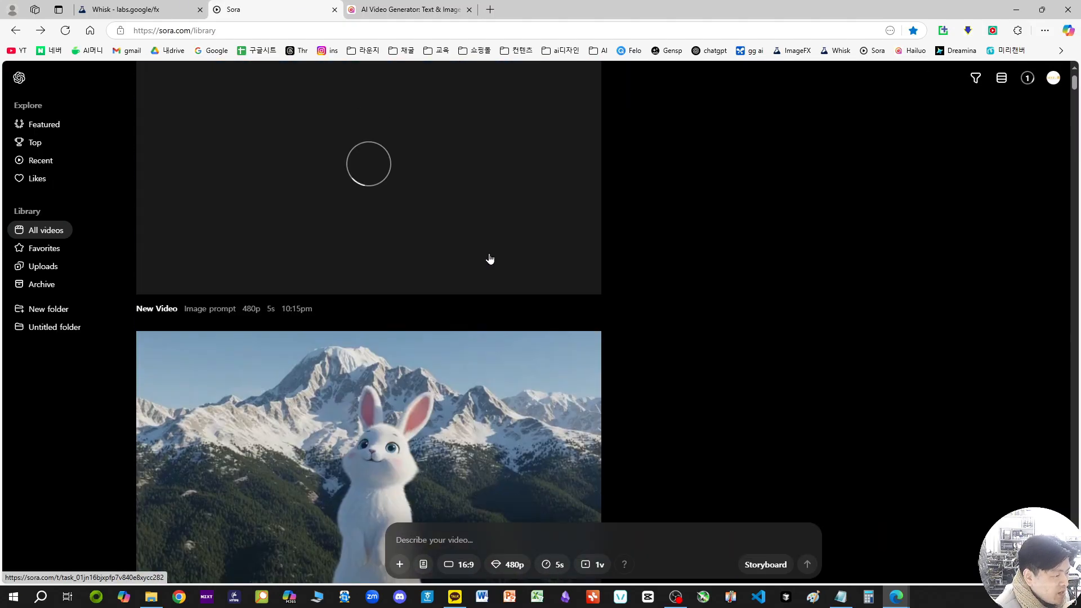
scroll(445, 410, up, 2)
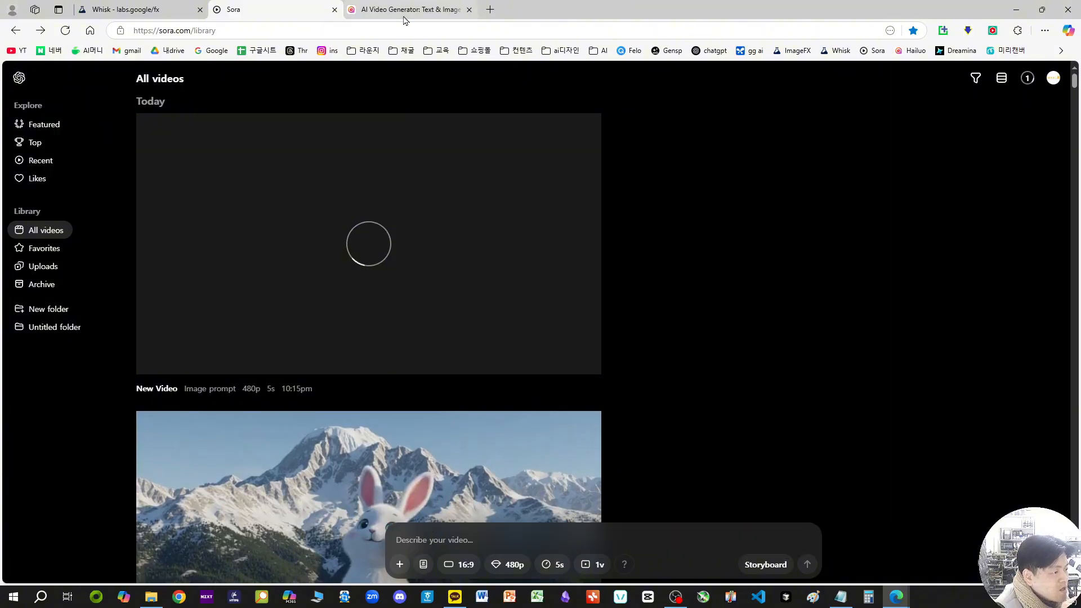
click(371, 9)
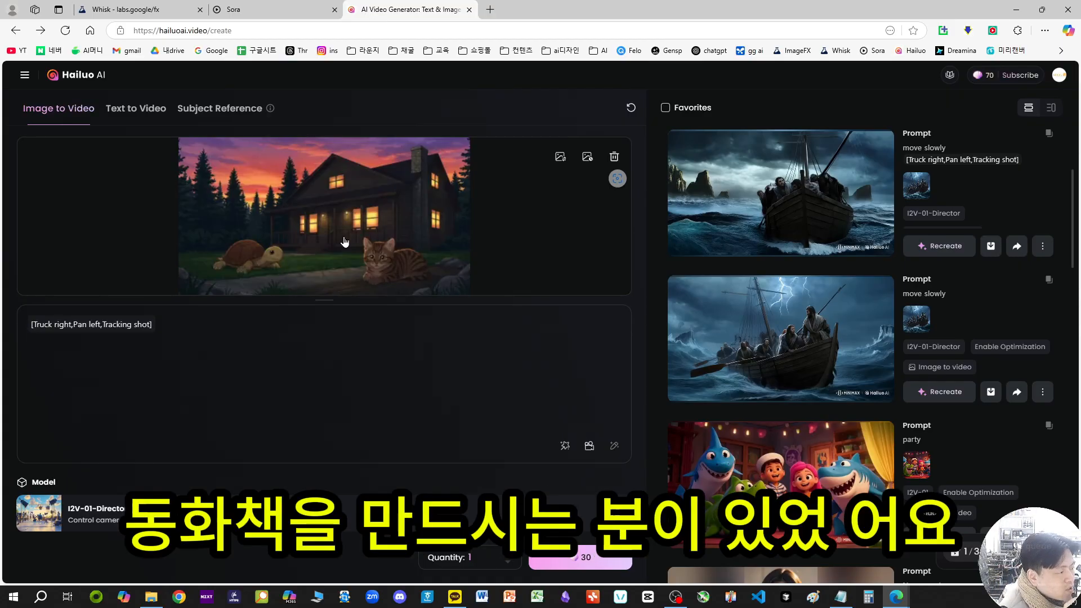
click(287, 7)
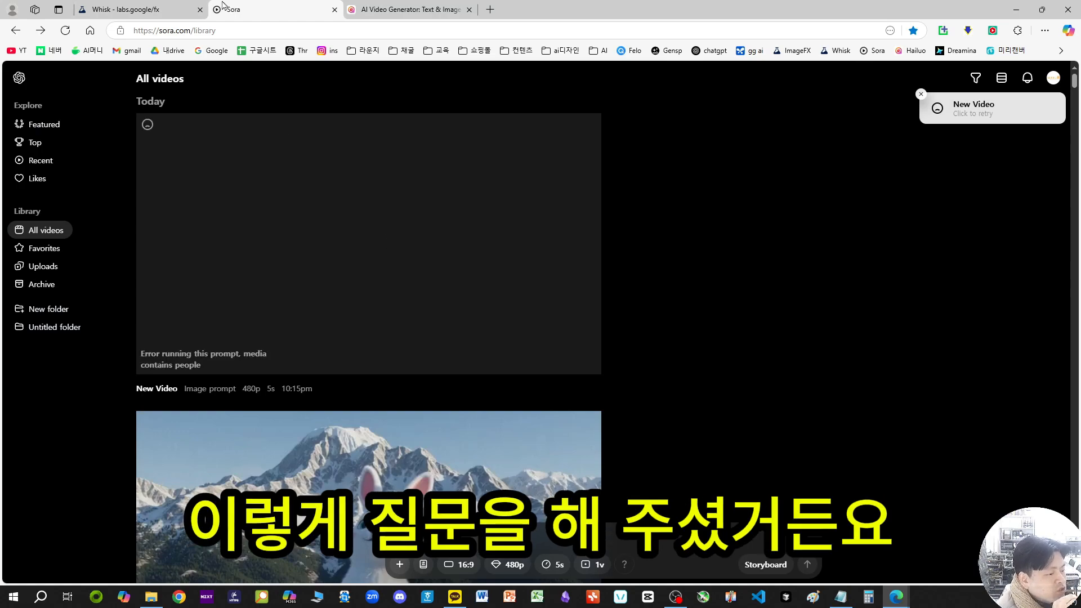
Step: Switch to Whisk, close the enlarged forest image and look through the subject and scene references
click(129, 9)
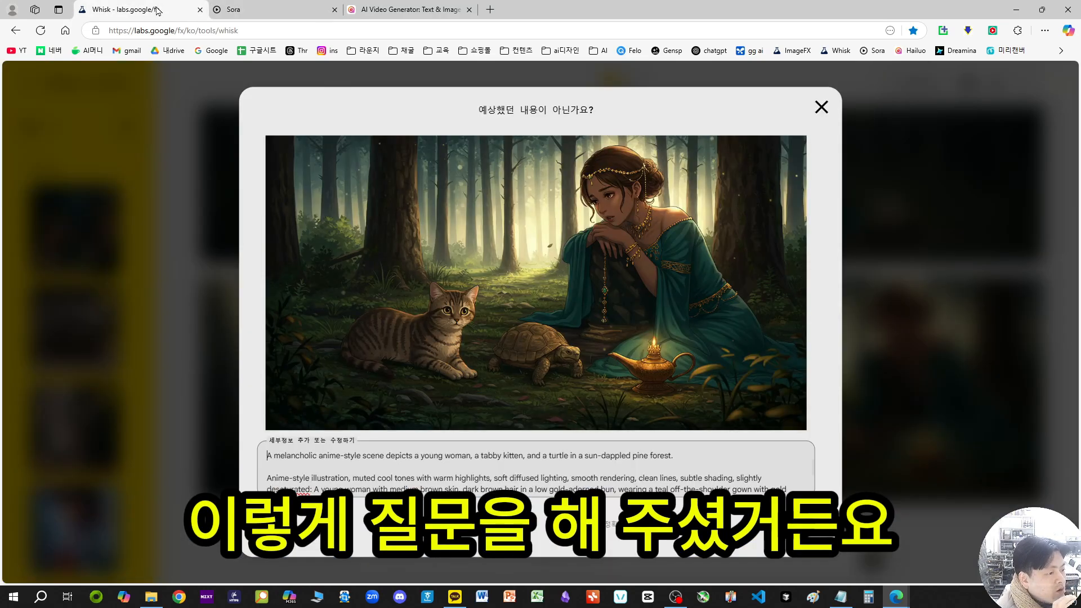
click(822, 107)
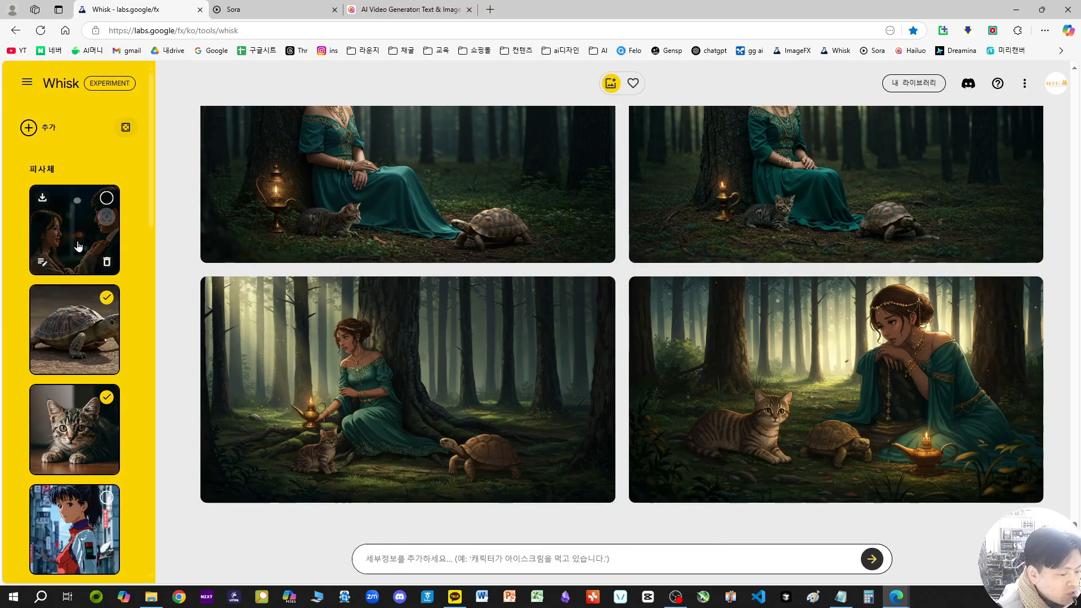
scroll(91, 328, down, 8)
scroll(91, 327, down, 10)
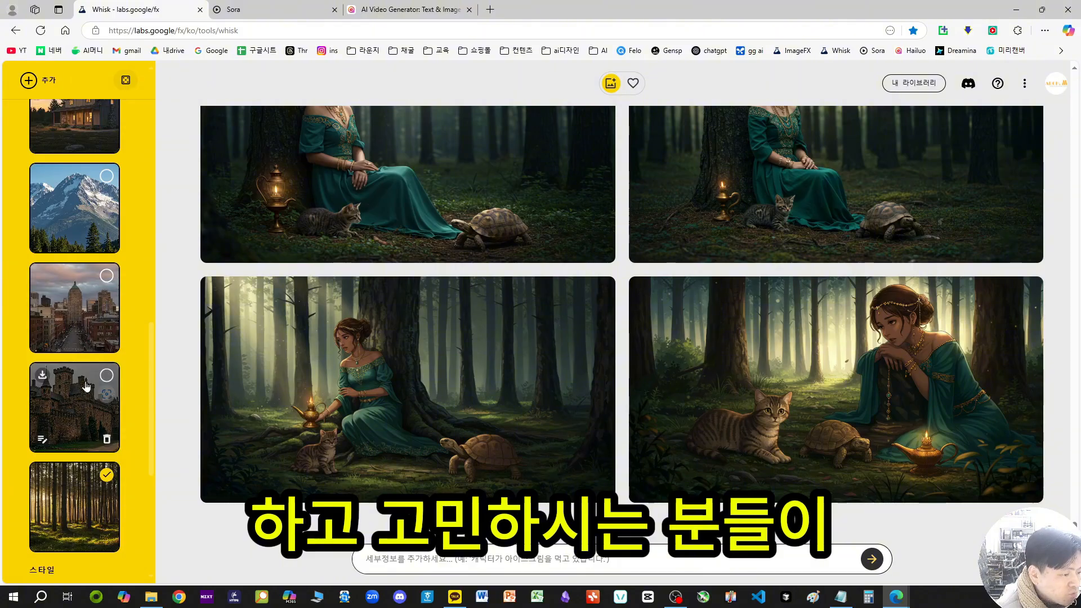
scroll(85, 387, up, 18)
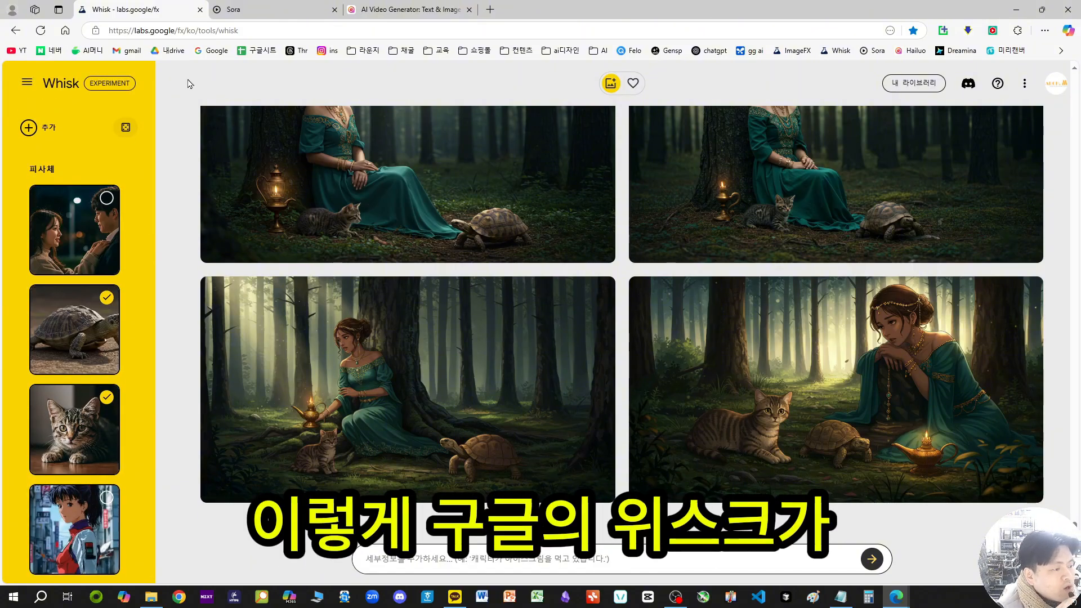
Step: Check the new forest video's result in Sora and review the subject, scene and style references back in Whisk
key(ctrl+Tab)
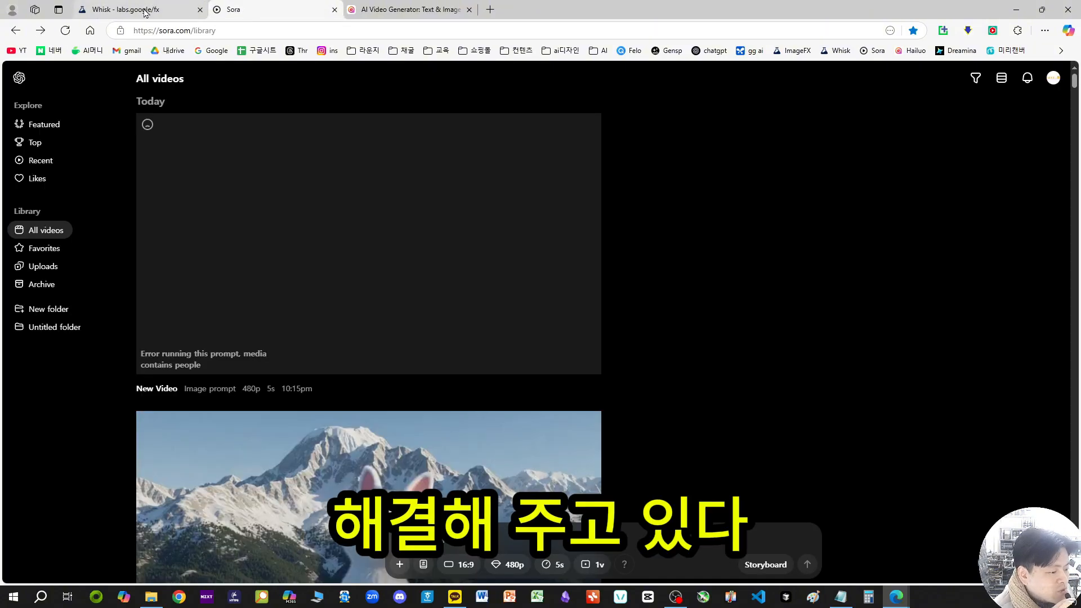
mouse_move(276, 347)
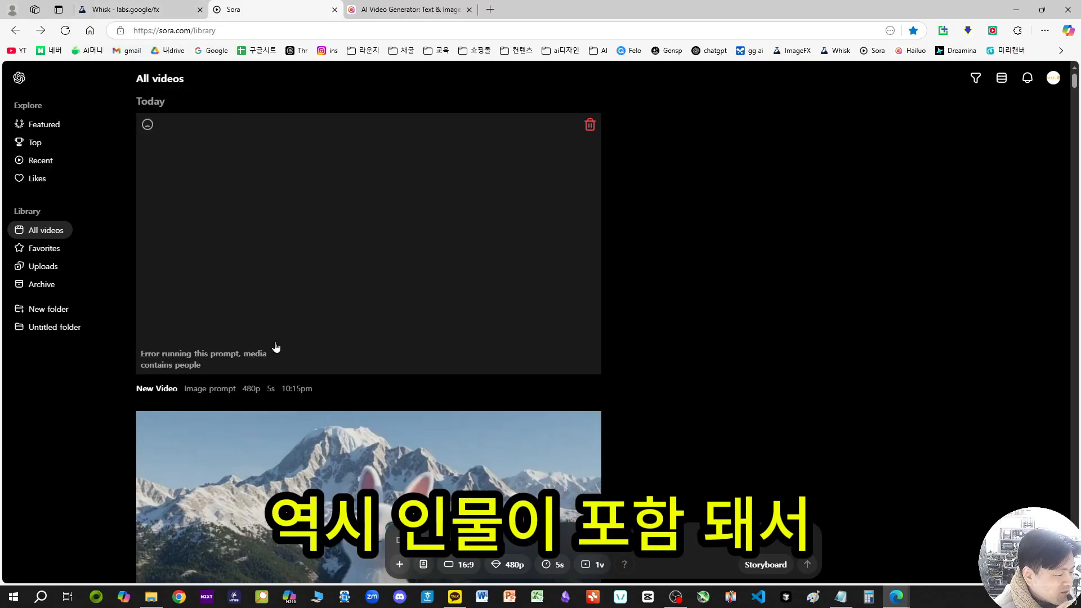
click(191, 10)
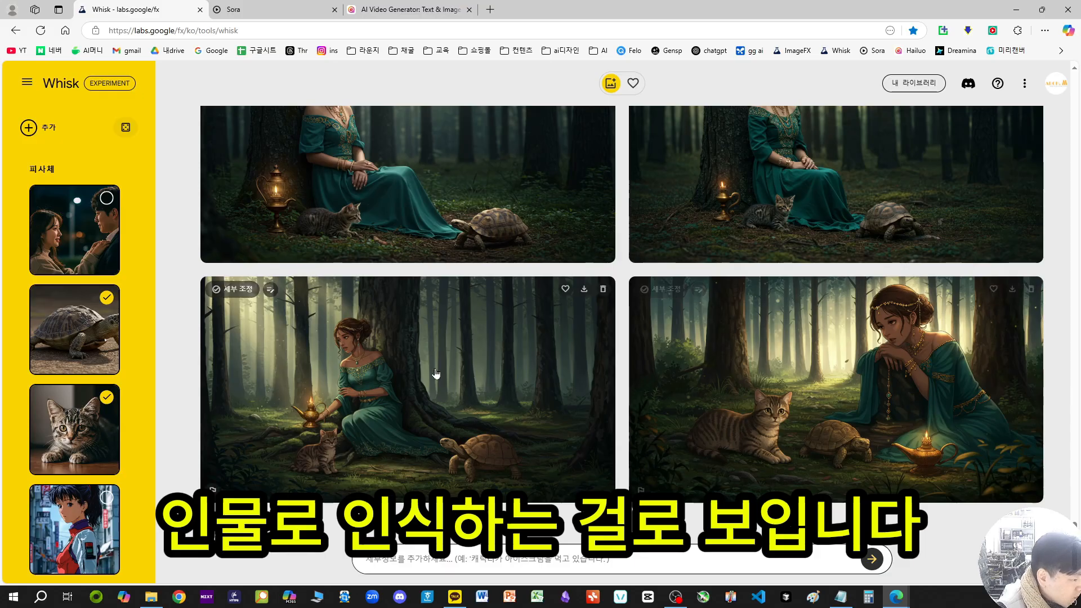
scroll(98, 322, down, 6)
scroll(90, 316, down, 10)
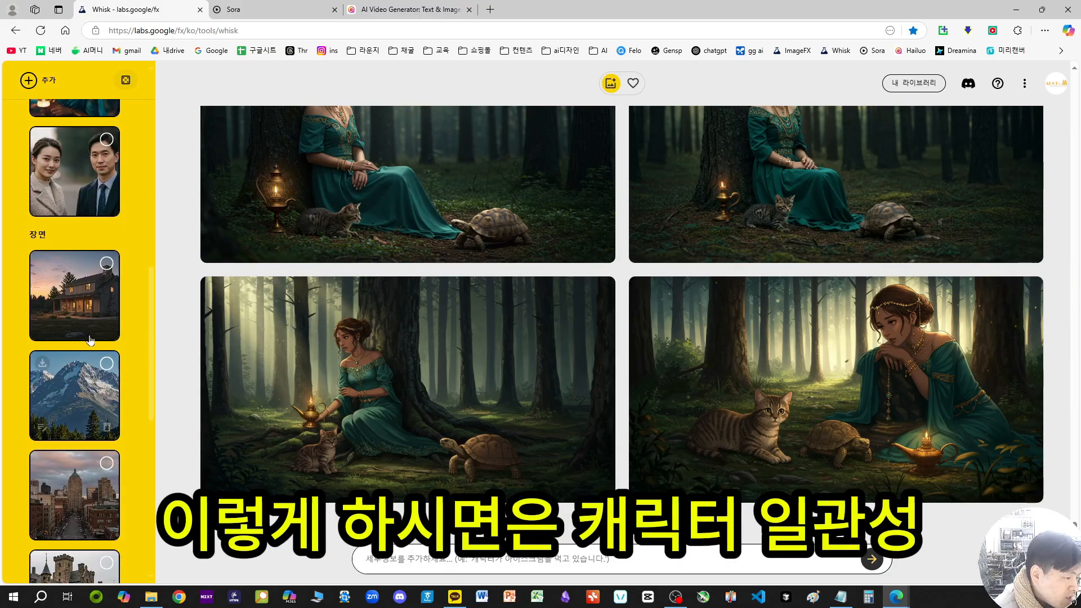
scroll(85, 311, down, 3)
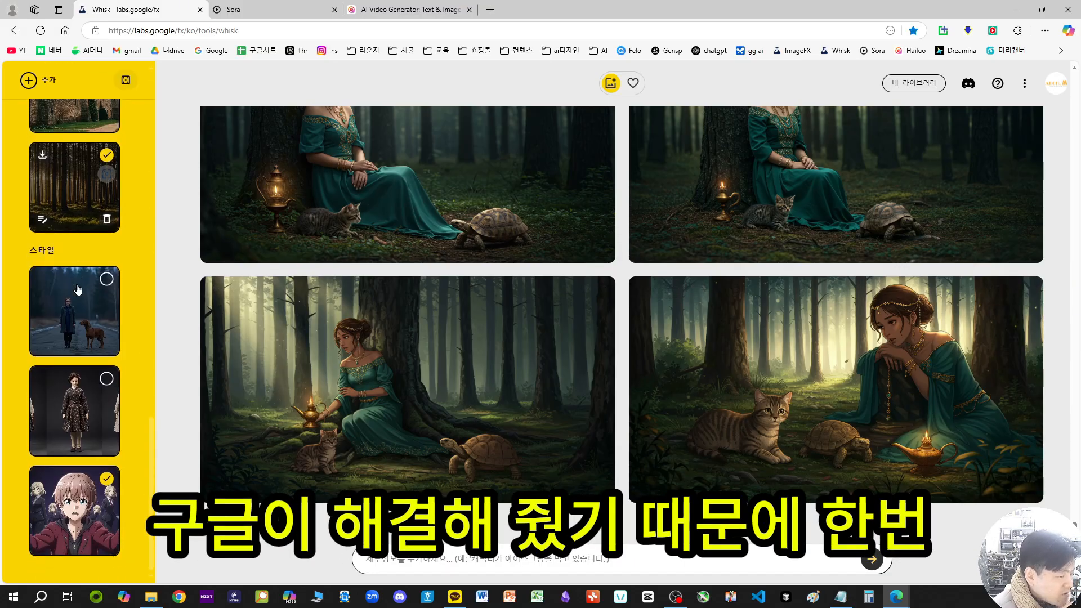
scroll(90, 338, up, 15)
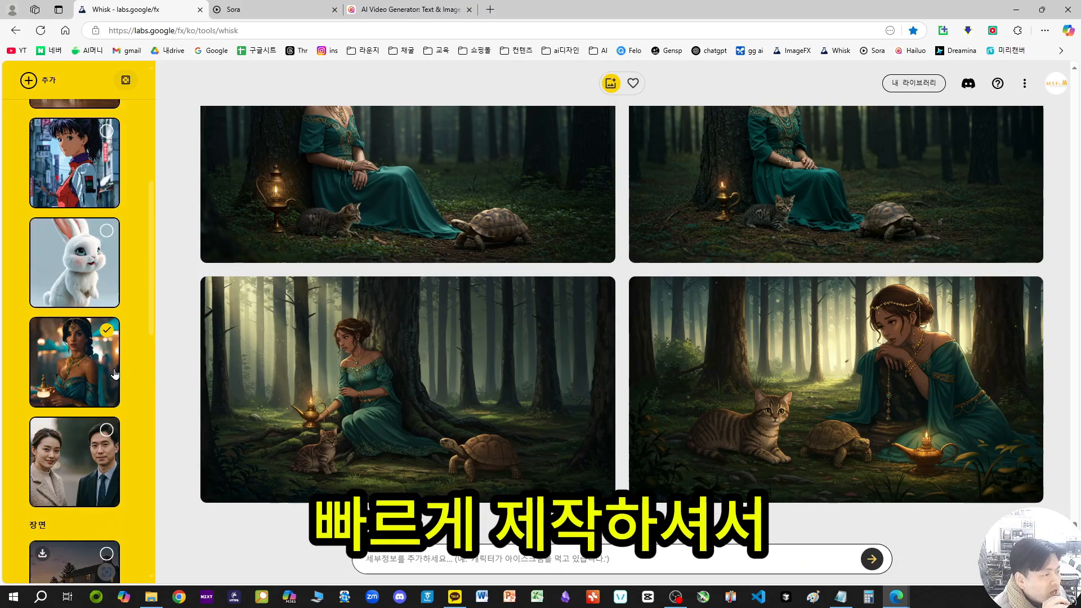